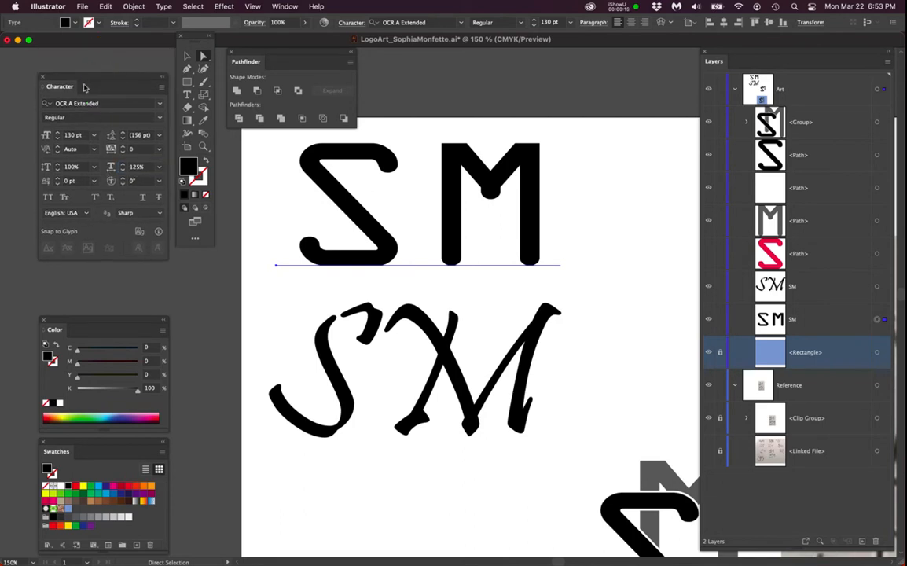
drag(290, 7, 233, 291)
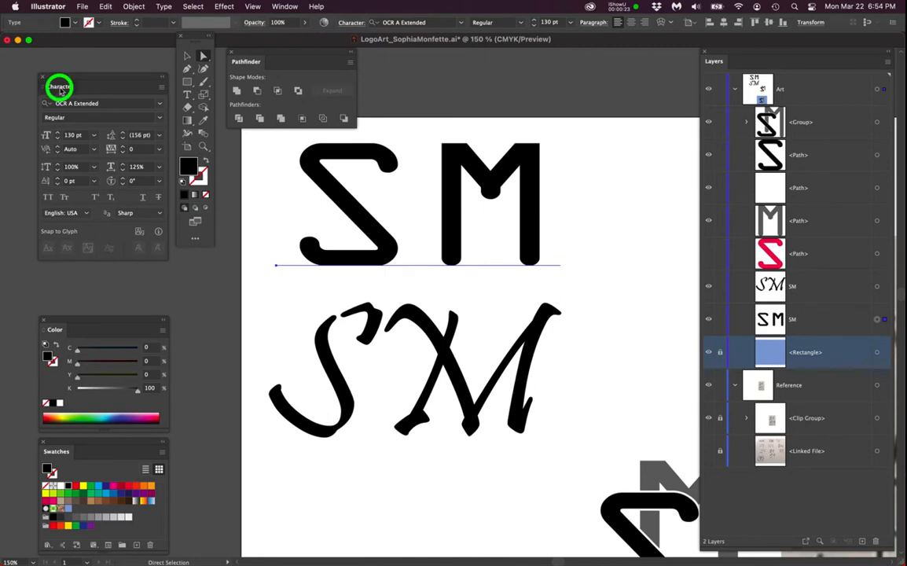
double_click(59, 88)
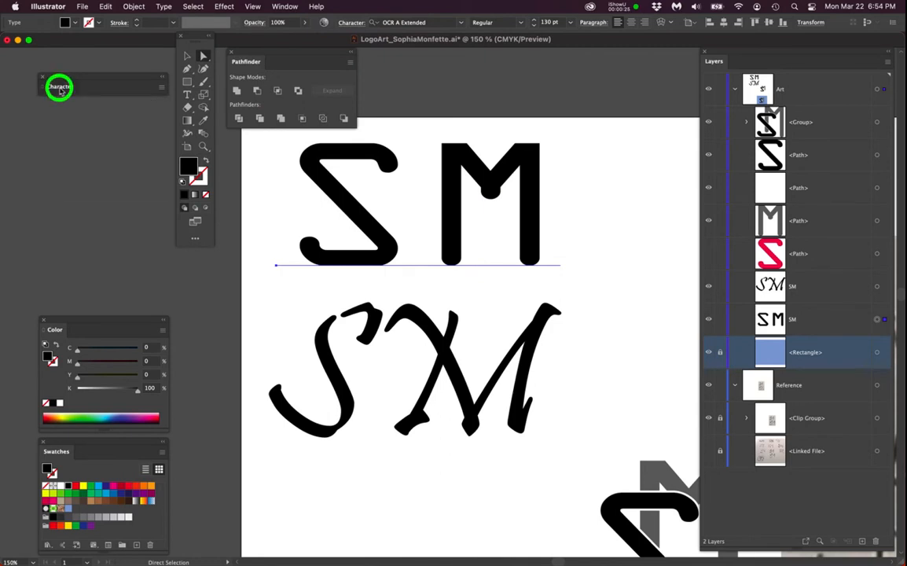
double_click(60, 88)
double_click(63, 87)
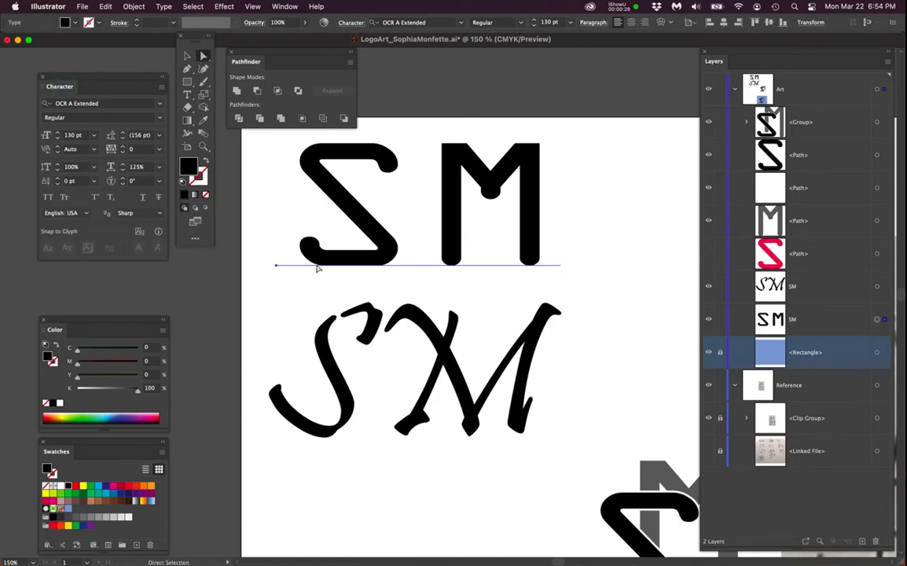
- Inspect the two SM text objects in their different fonts on the artboard
click(408, 417)
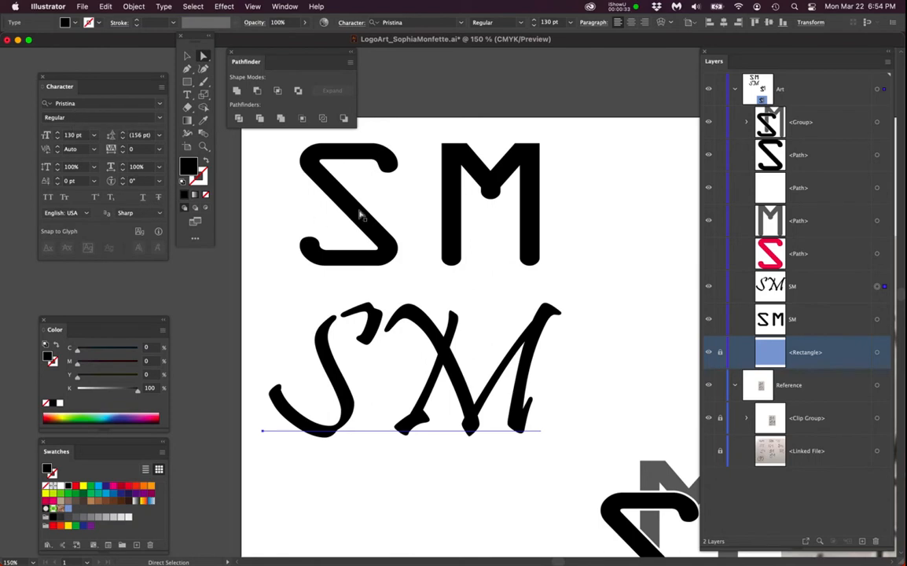
click(448, 233)
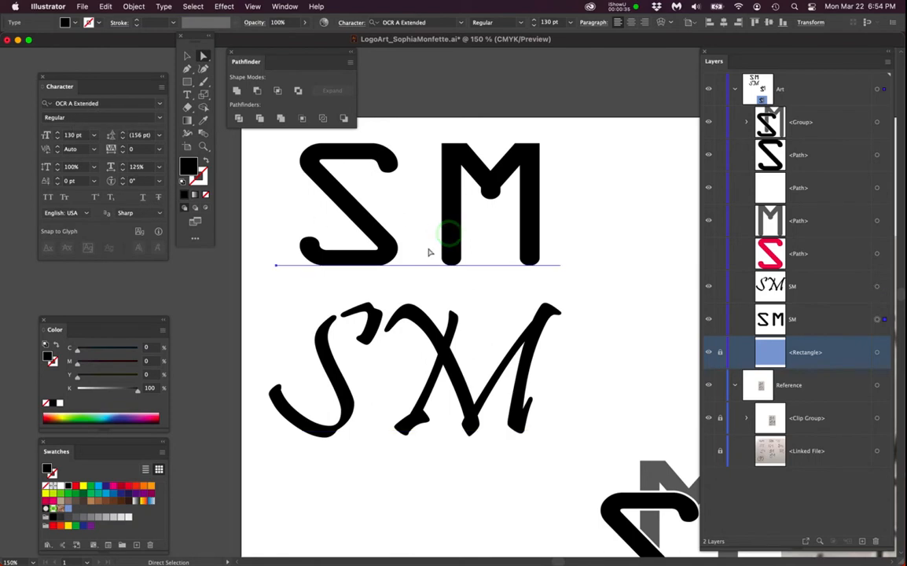
key(space)
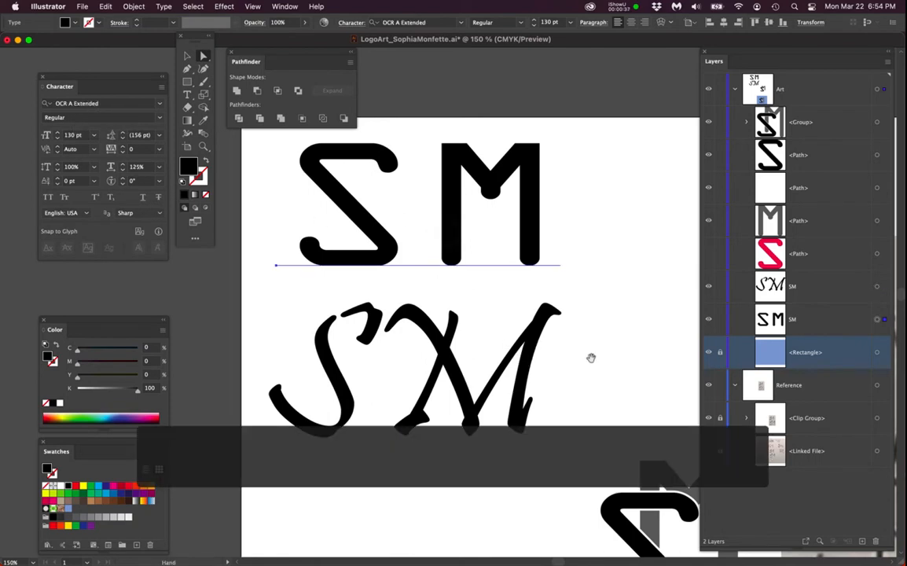
super+click(410, 470)
key(space)
mouse_move(523, 344)
mouse_down()
mouse_move(430, 292)
mouse_move(344, 270)
mouse_up()
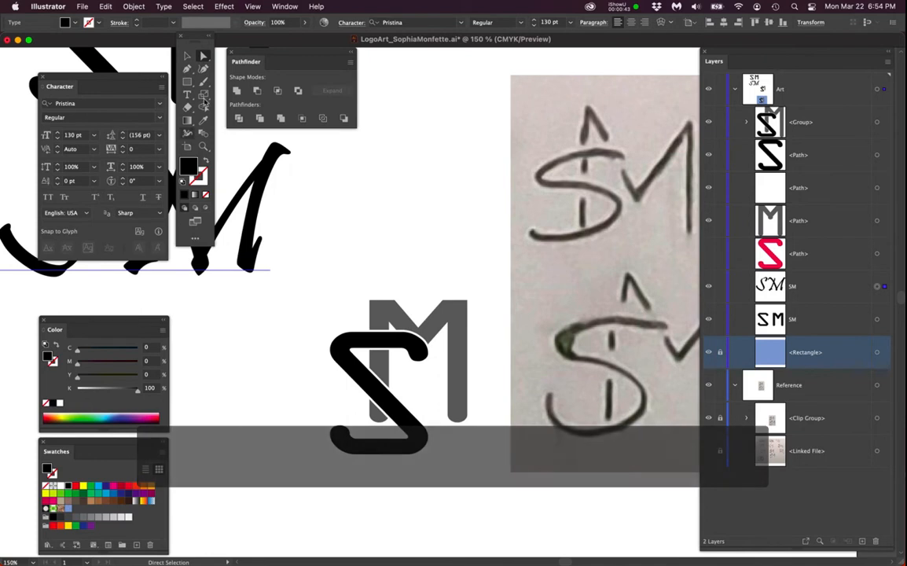
- Inspect the S and M monogram paths and the blue square beneath them up close
click(202, 55)
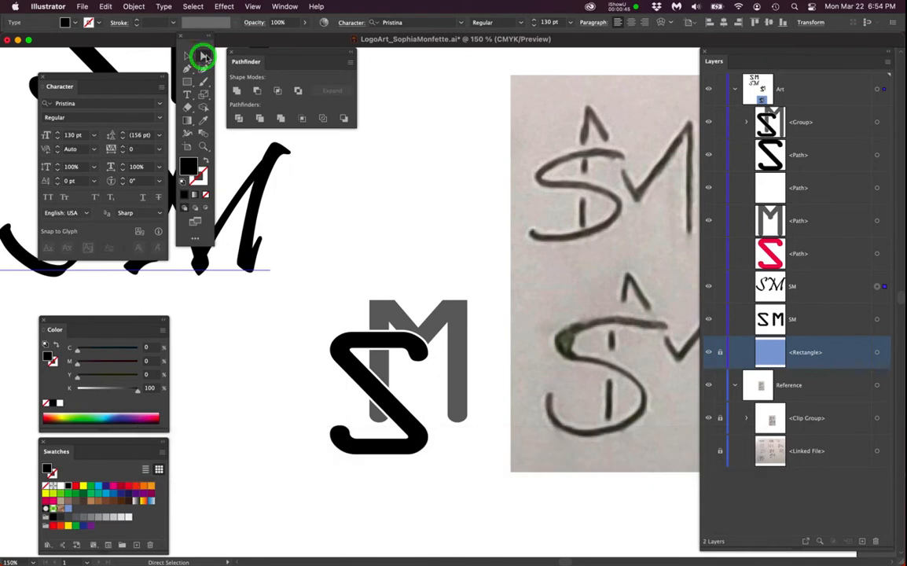
click(226, 358)
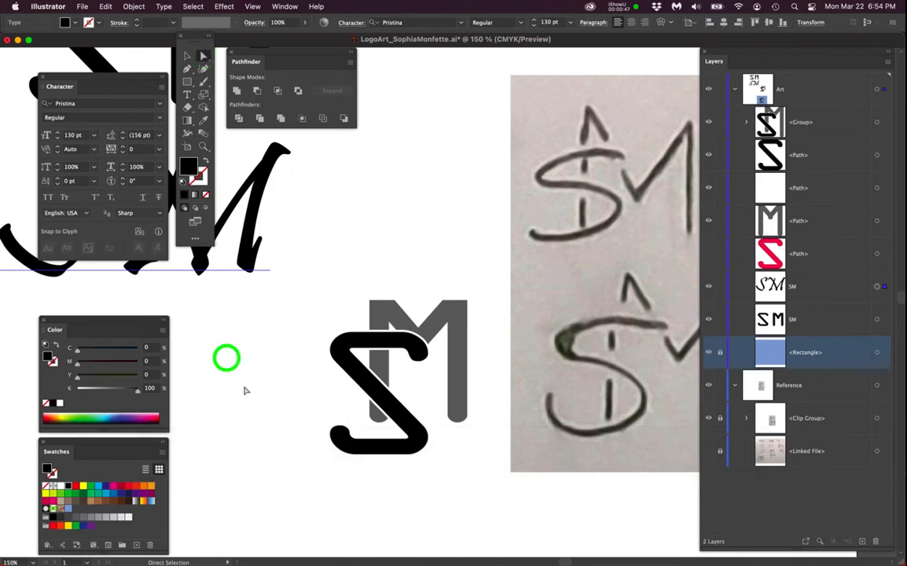
key(space)
drag(599, 359, 441, 368)
drag(437, 413, 507, 397)
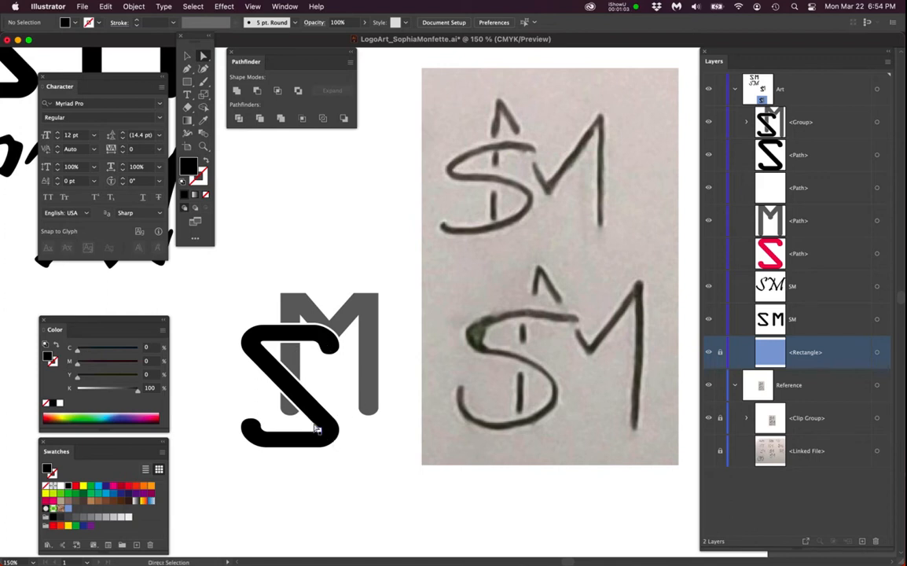
scroll(305, 394, up, 3)
drag(368, 357, 408, 350)
click(320, 382)
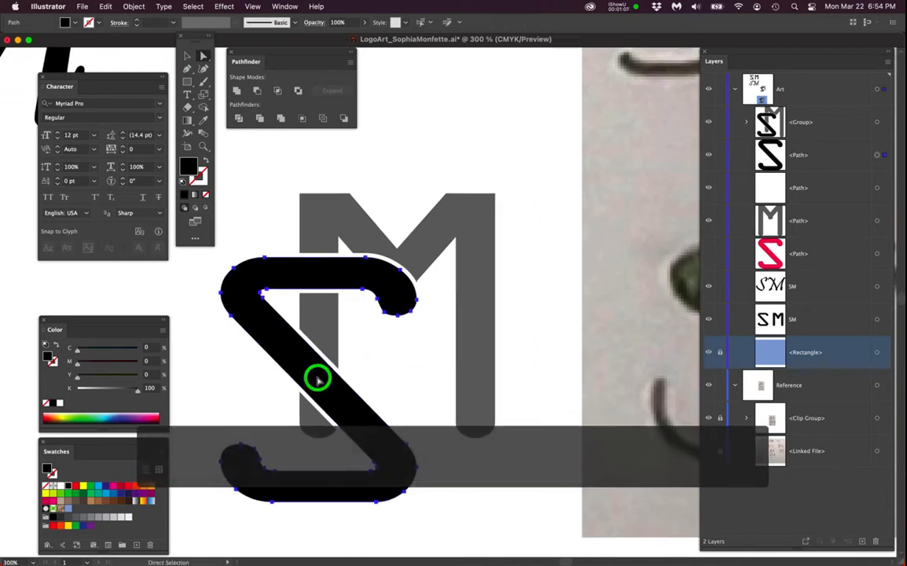
scroll(320, 380, up, 3)
click(323, 350)
scroll(320, 379, down, 4)
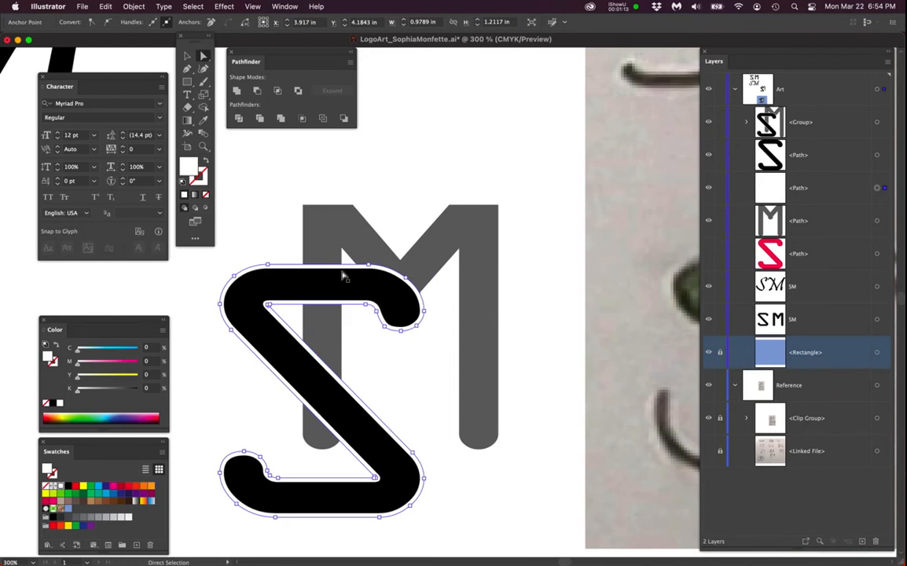
click(278, 247)
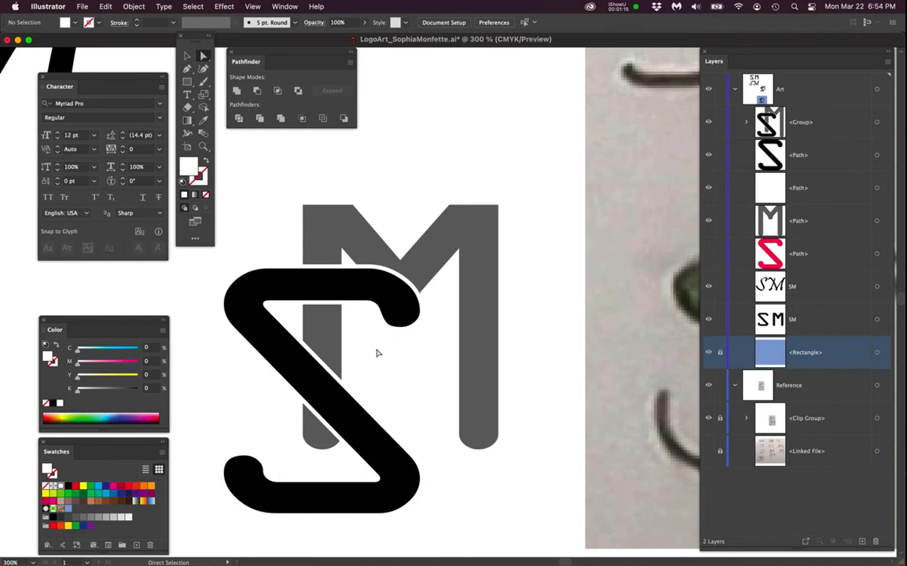
key(space)
drag(458, 442, 470, 243)
drag(499, 401, 449, 221)
drag(489, 395, 537, 196)
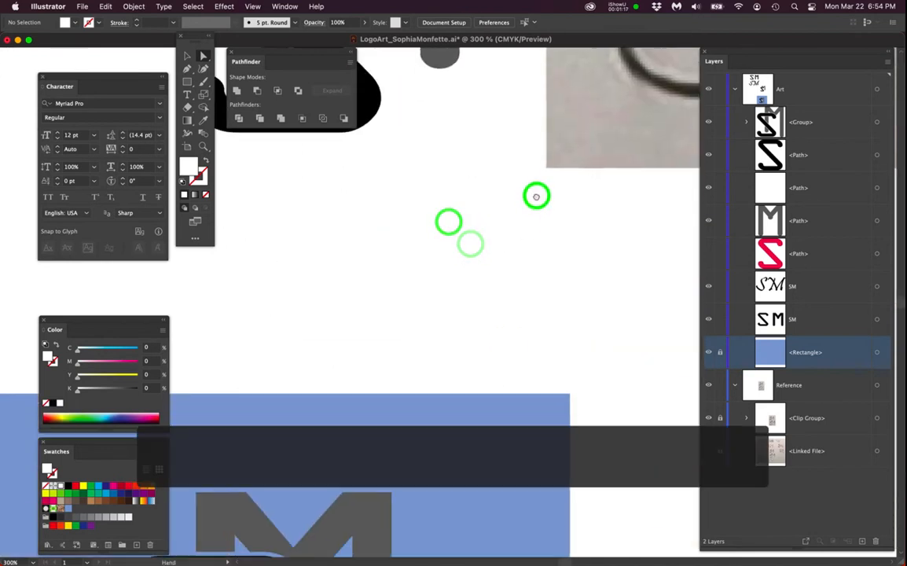
drag(484, 325, 611, 199)
drag(450, 313, 459, 318)
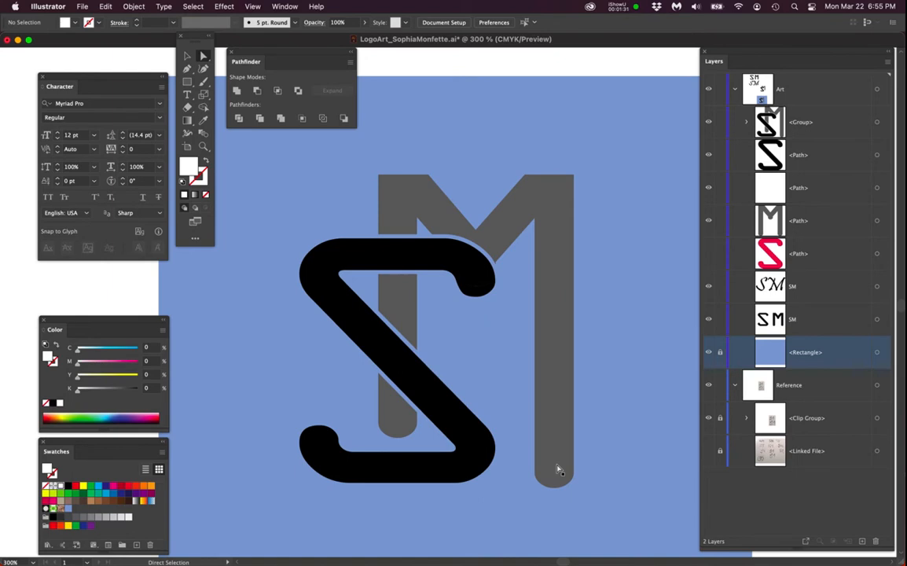
- Delete the grouped S and M monogram artwork sitting on the blue square
scroll(525, 408, down, 1)
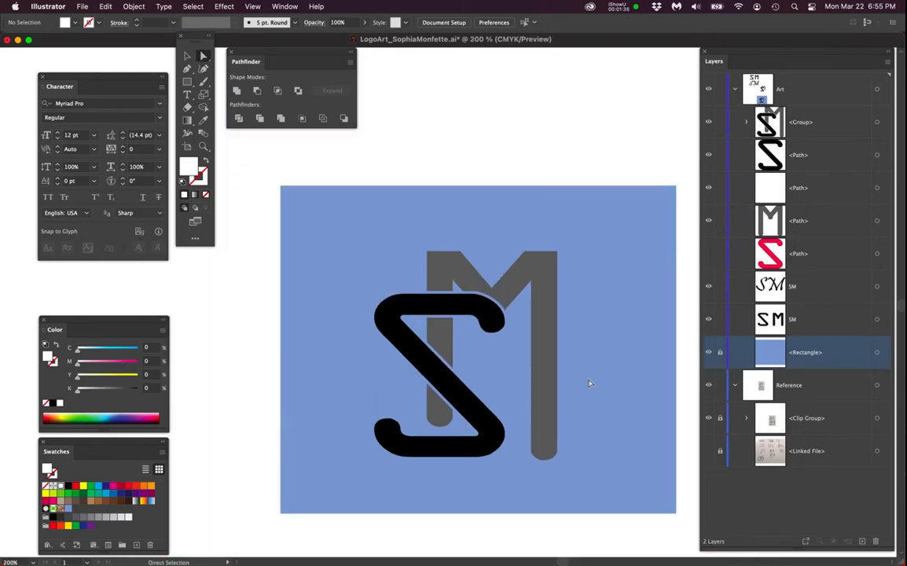
click(547, 342)
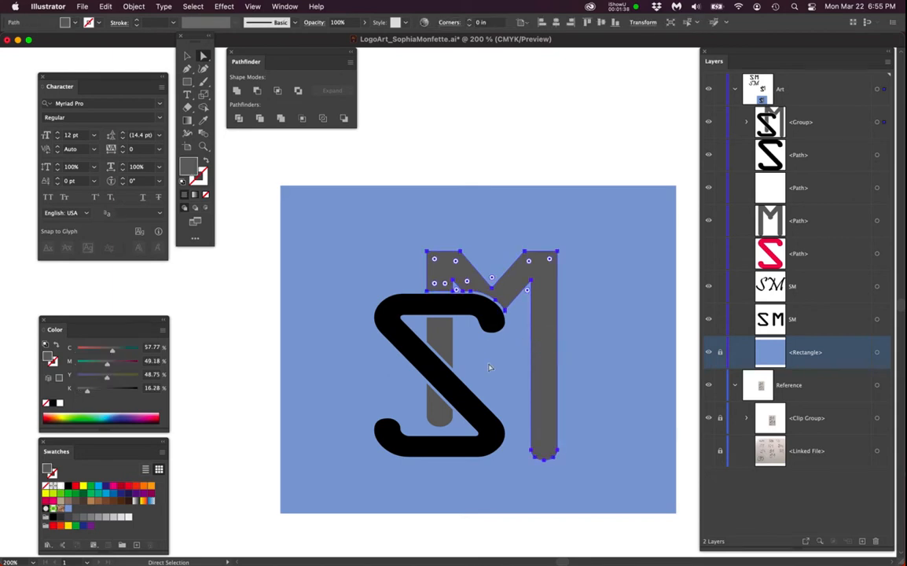
click(240, 383)
scroll(420, 367, down, 1)
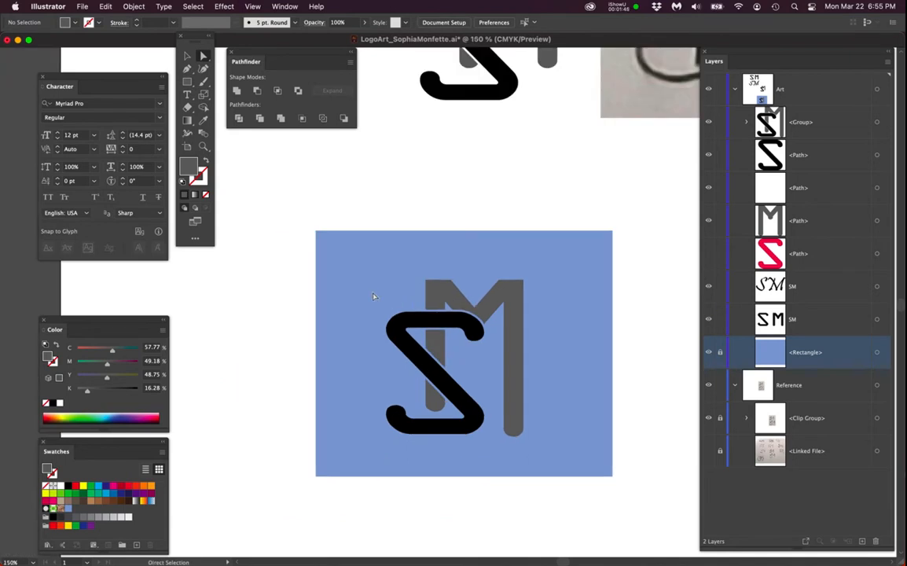
drag(361, 260, 583, 446)
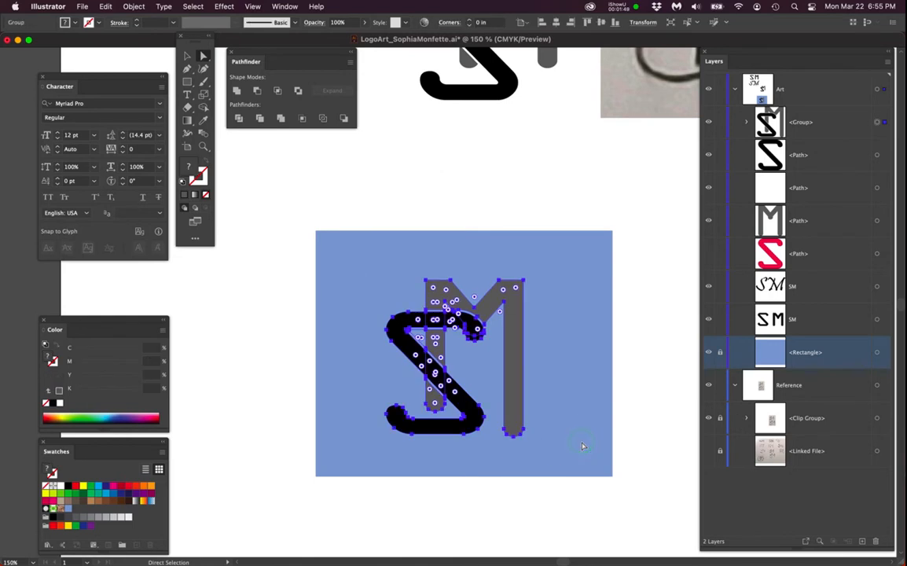
key(BackSpace)
- Delete the remaining loose S and M monogram paths above the blue square
drag(573, 351, 534, 519)
drag(340, 179, 517, 390)
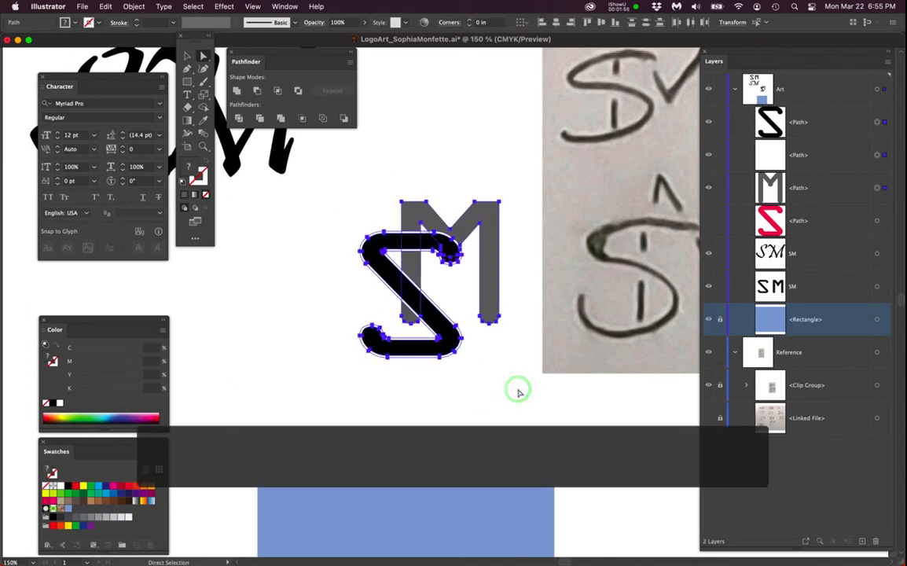
key(BackSpace)
- Compare the fonts of the two SM text objects at the top of the artboard
scroll(473, 334, down, 1)
drag(393, 296, 457, 379)
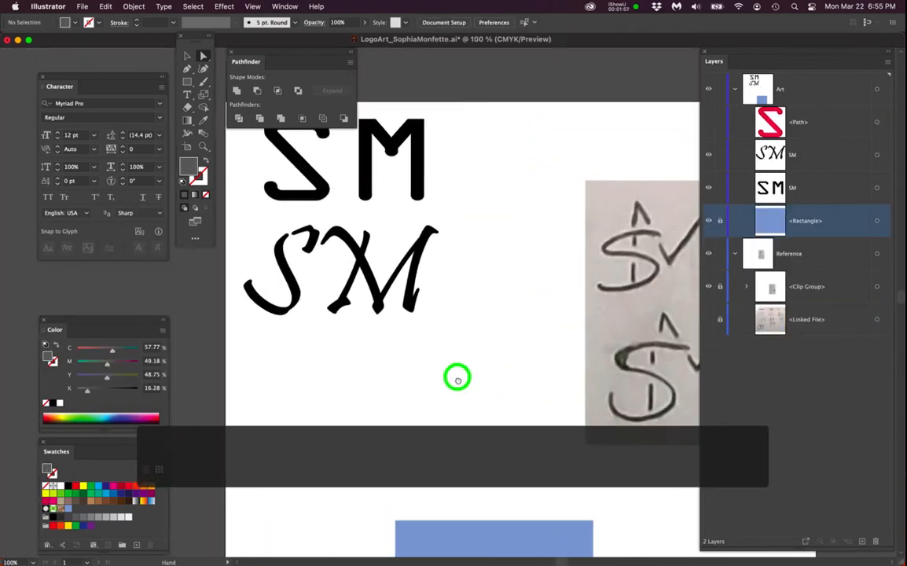
click(422, 196)
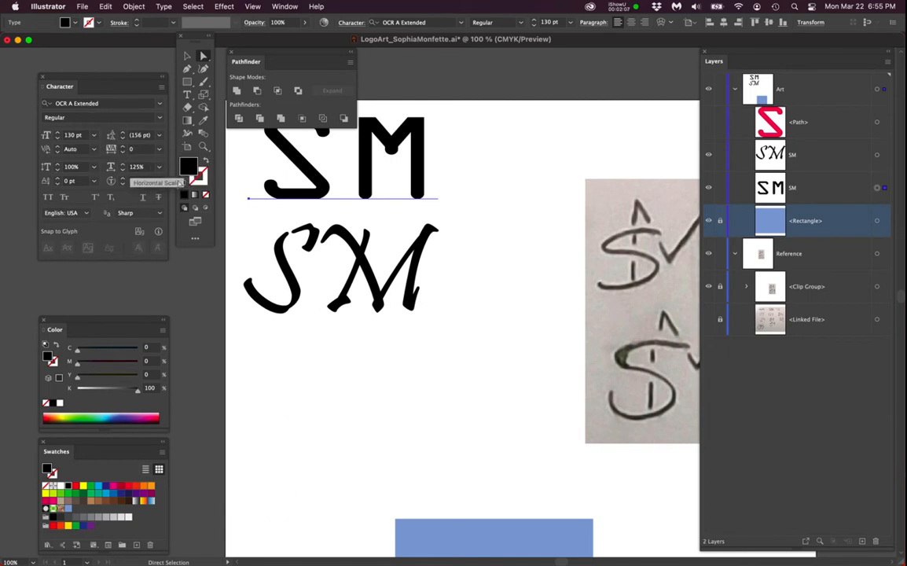
click(295, 356)
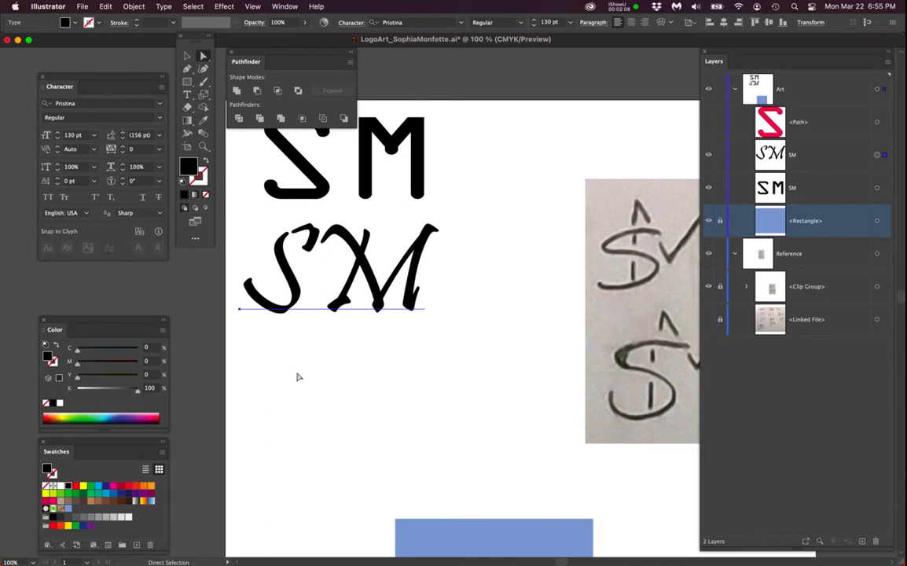
click(384, 191)
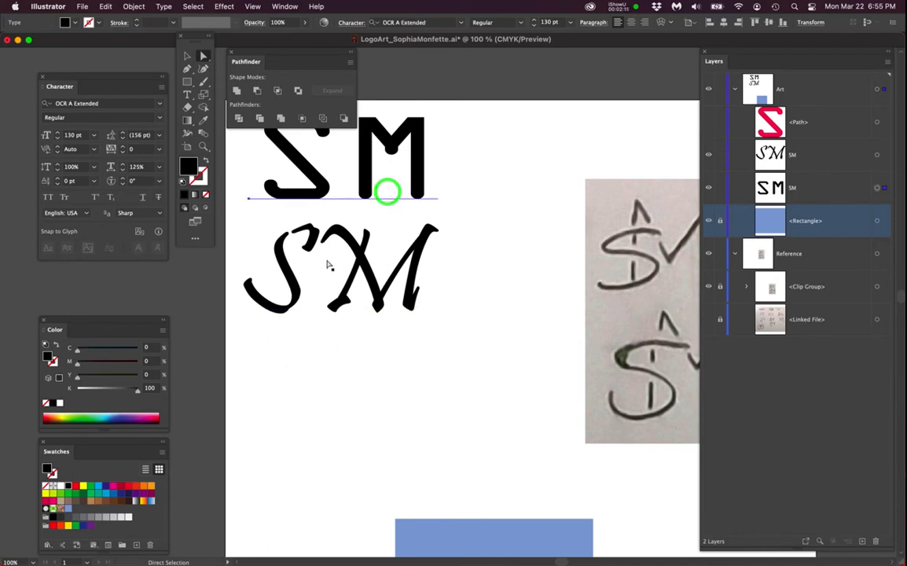
click(265, 441)
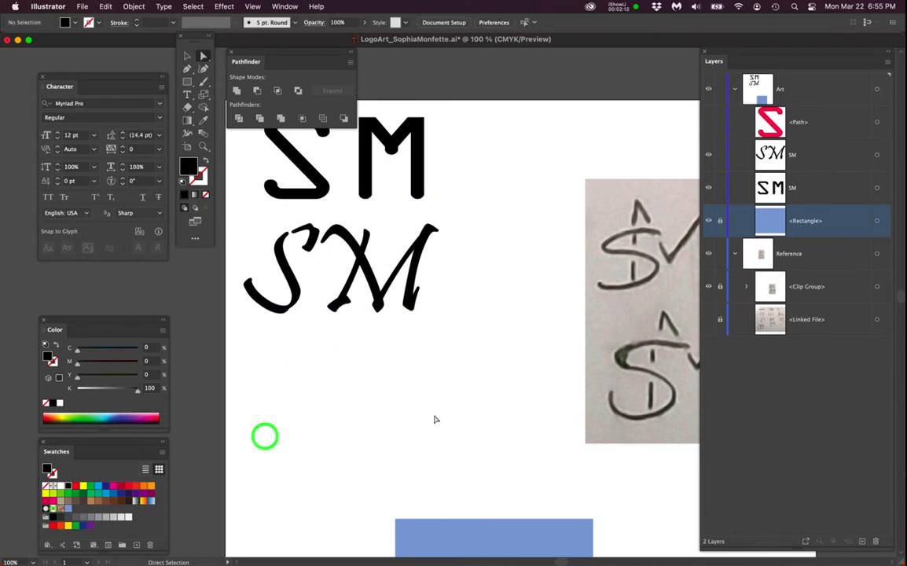
scroll(404, 349, down, 3)
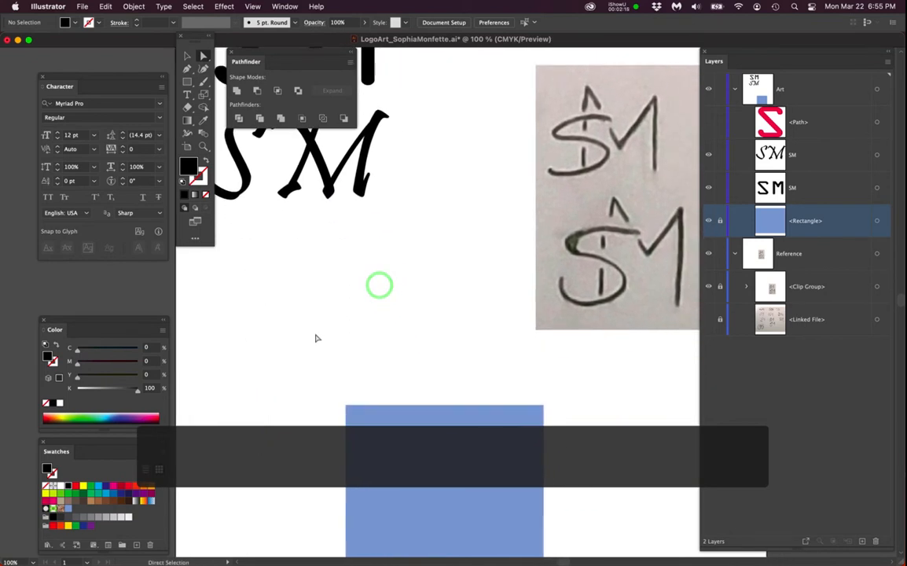
key(t)
click(286, 316)
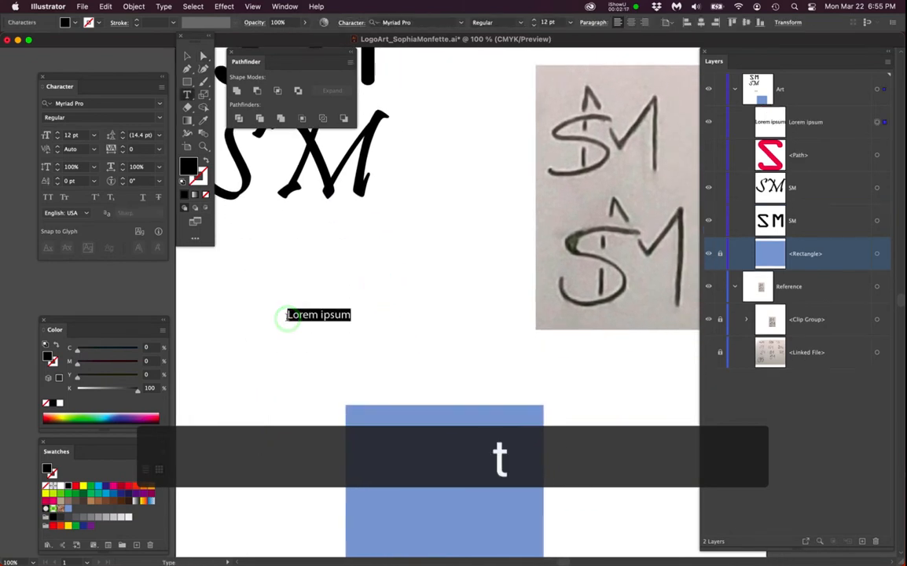
super+click(279, 325)
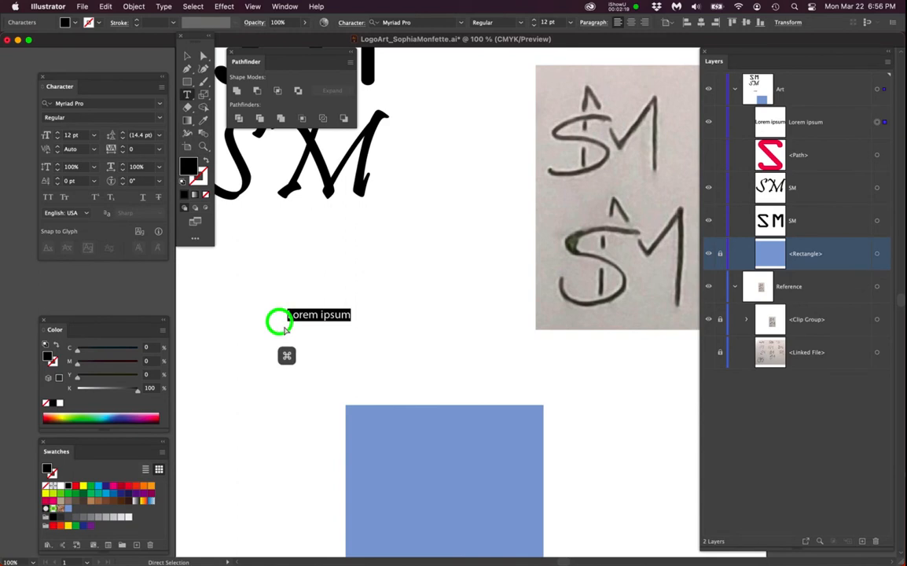
super+click(314, 315)
key(Delete)
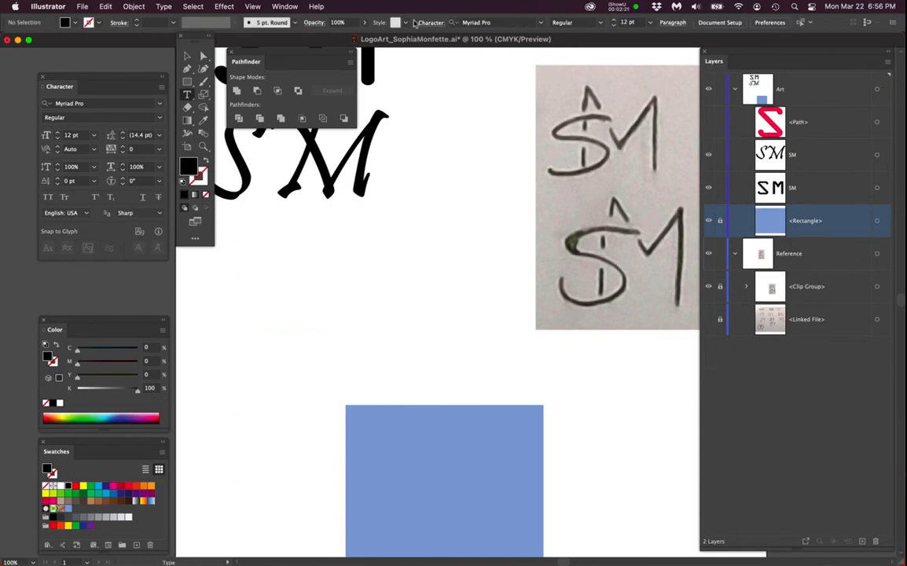
- Examine the OCR A Extended SM text, placing the text cursor between its letters
click(372, 77)
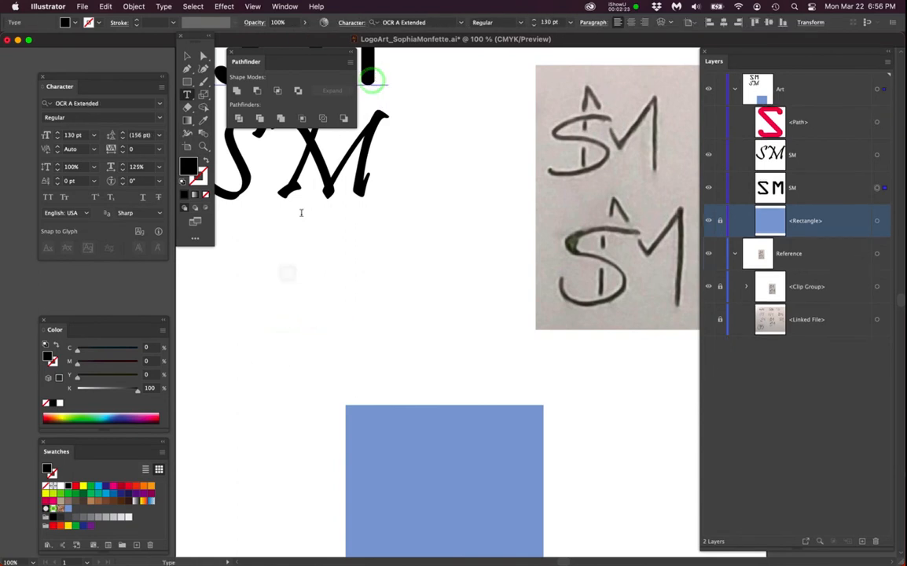
super+click(239, 411)
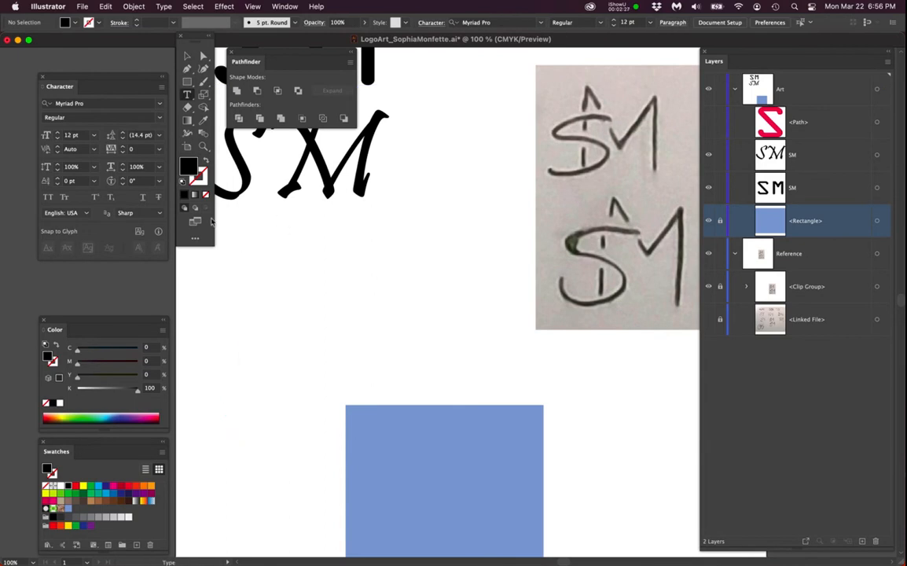
scroll(266, 280, down, 1)
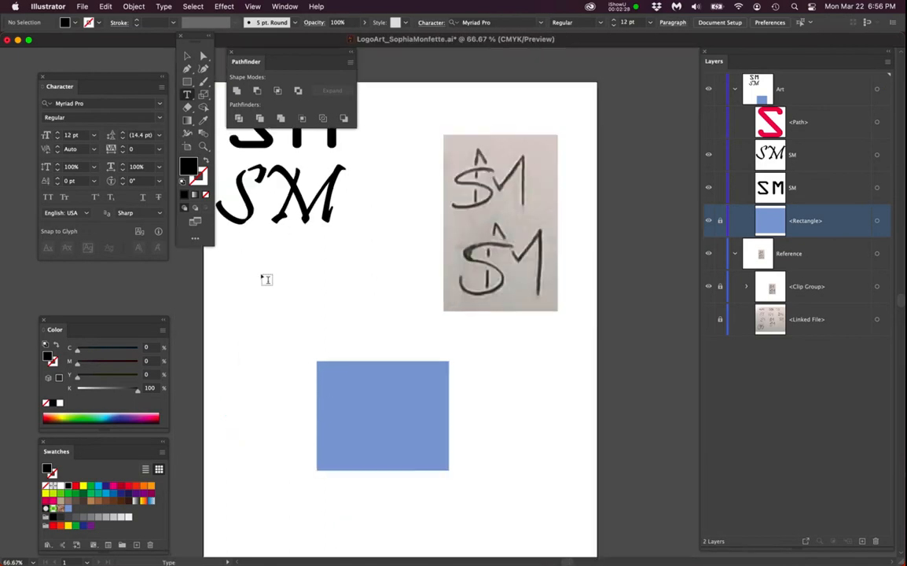
scroll(266, 280, down, 1)
drag(305, 245, 336, 287)
click(346, 213)
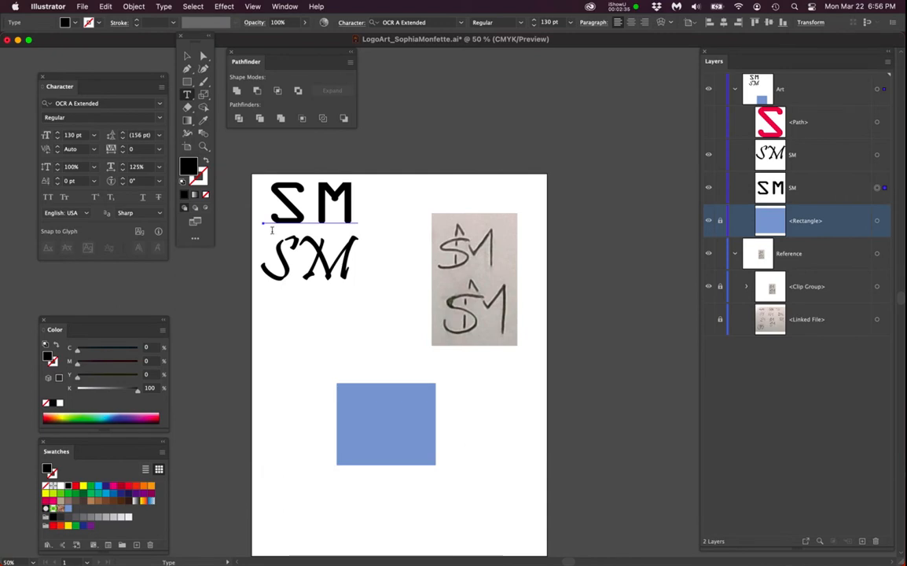
click(311, 202)
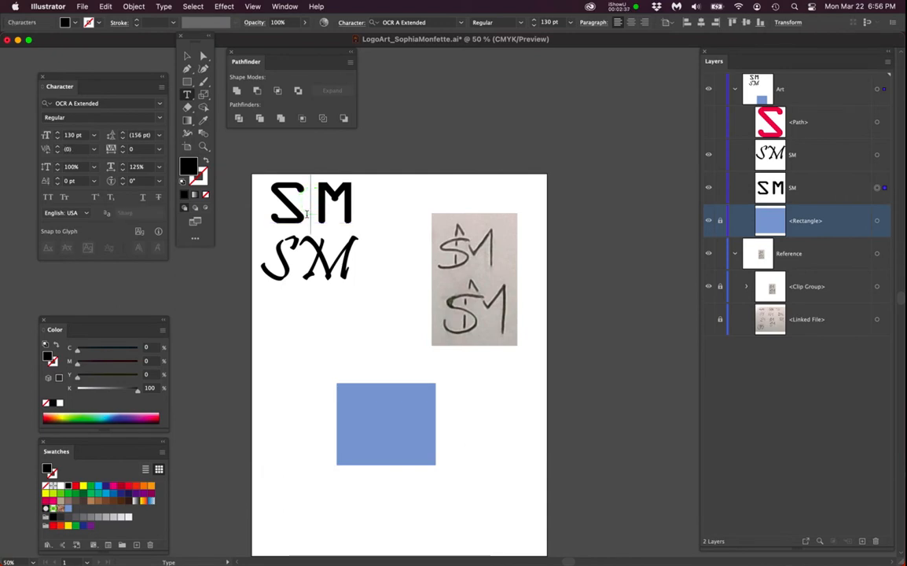
click(182, 322)
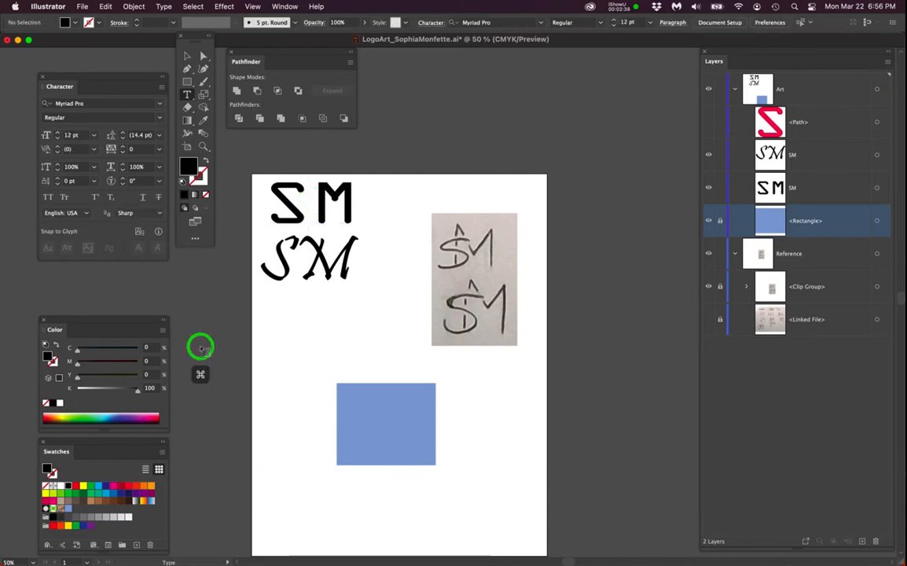
- Copy the S from the OCR A Extended SM text, paste it as a separate S text object, and move it left
click(276, 206)
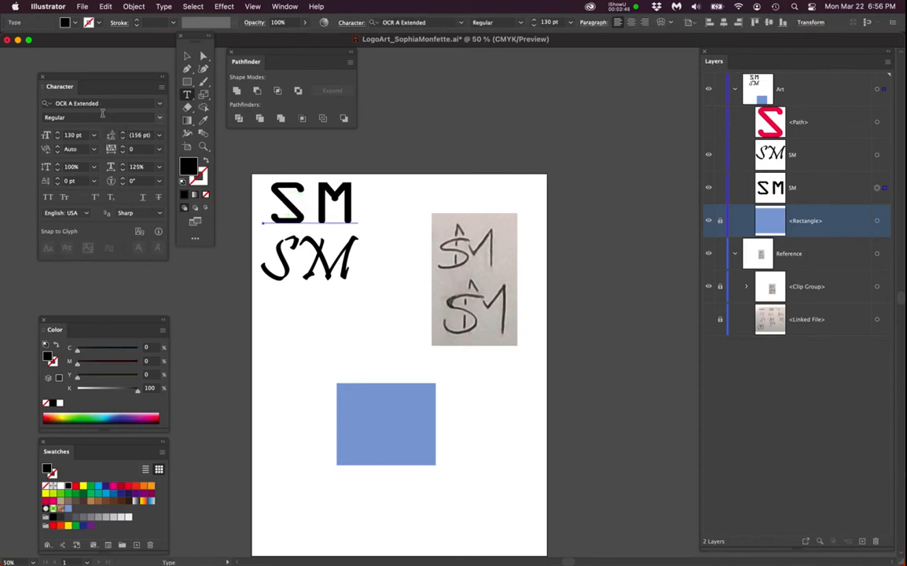
scroll(302, 201, up, 1)
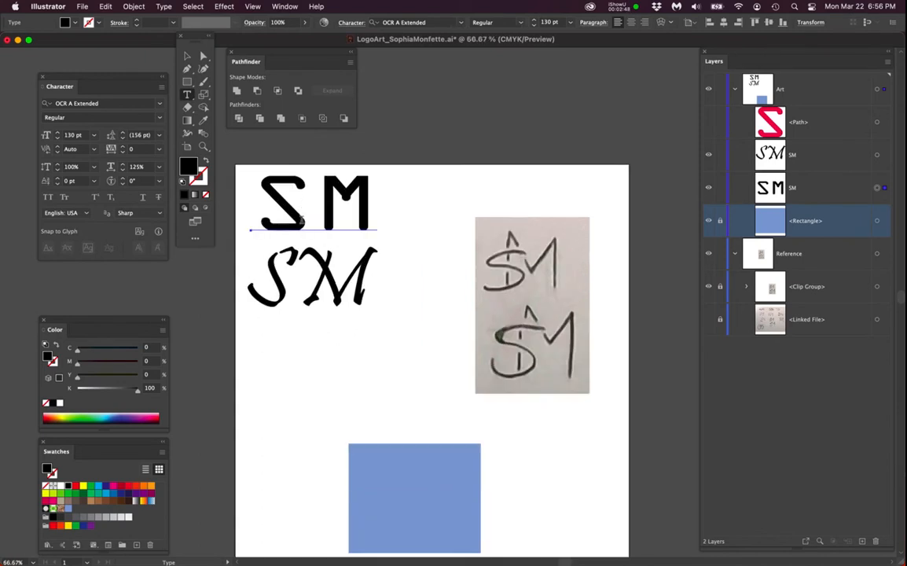
drag(307, 221, 257, 225)
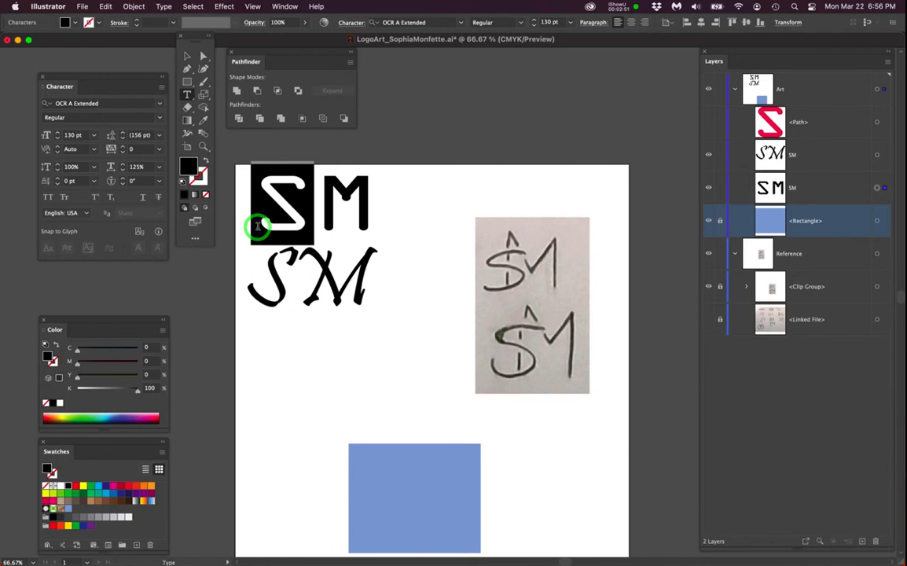
key(super+c)
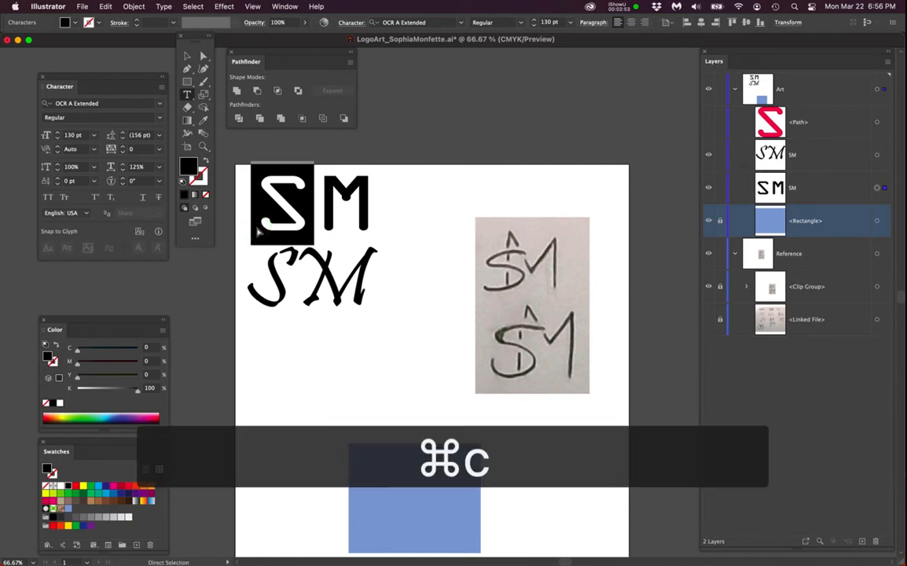
click(203, 338)
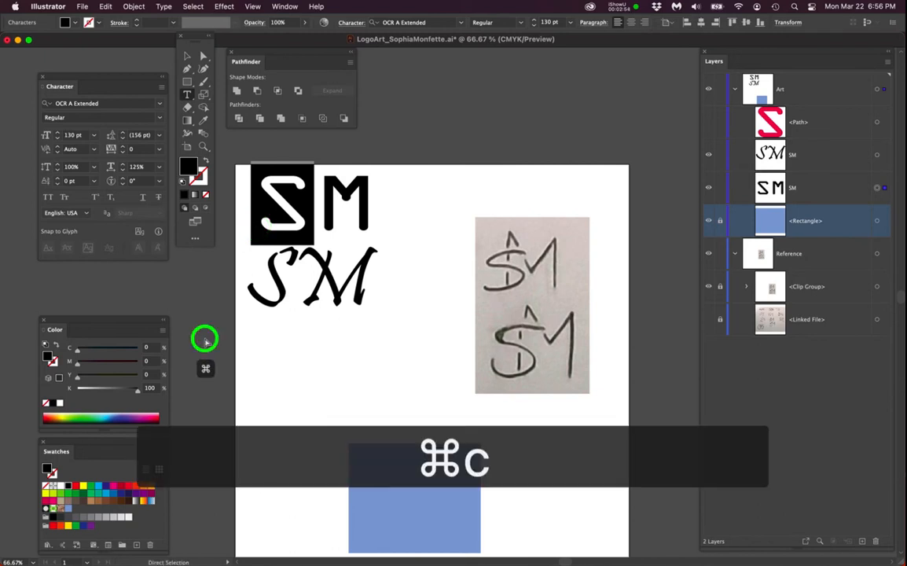
click(265, 403)
key(super+v)
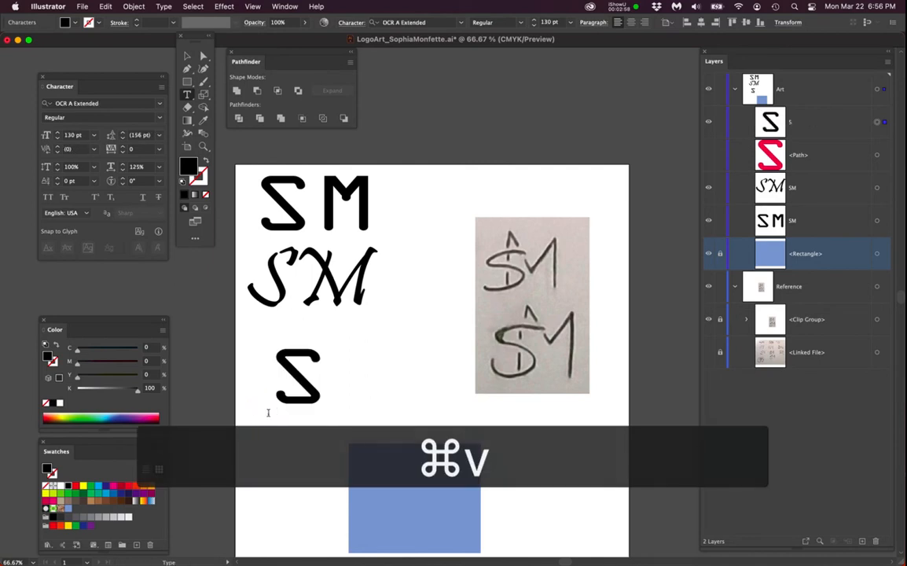
super+click(219, 443)
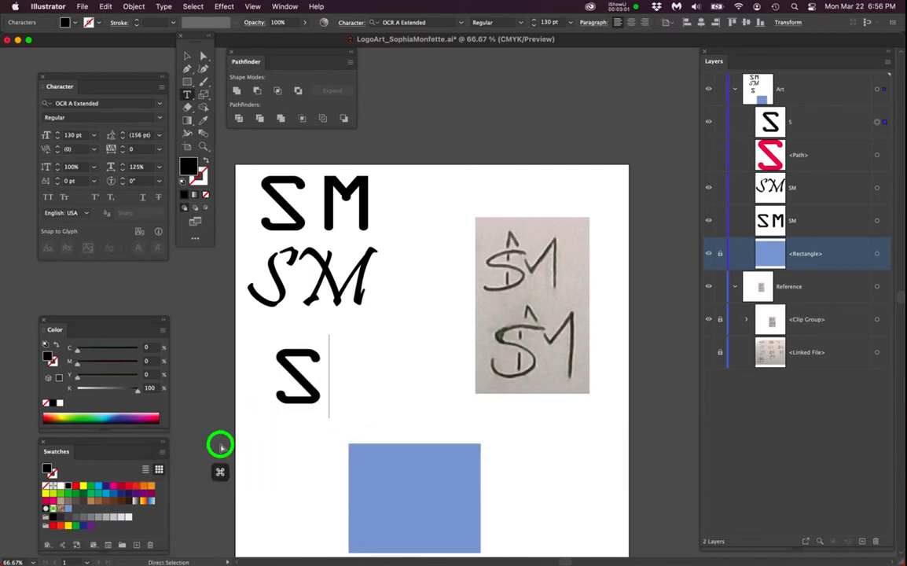
super+click(266, 423)
drag(267, 425, 253, 408)
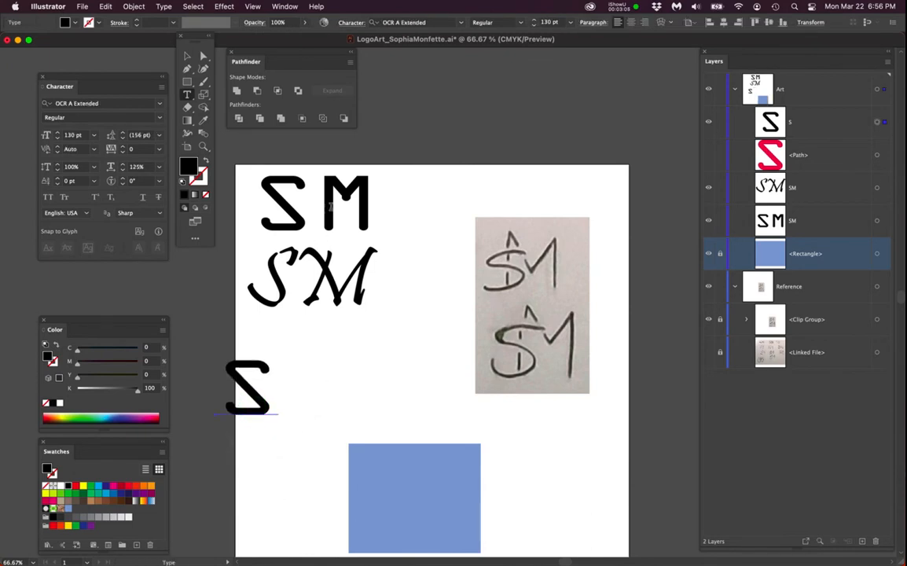
- Copy the M from the OCR A Extended SM text and paste it as a separate M text object beside the S
double_click(377, 206)
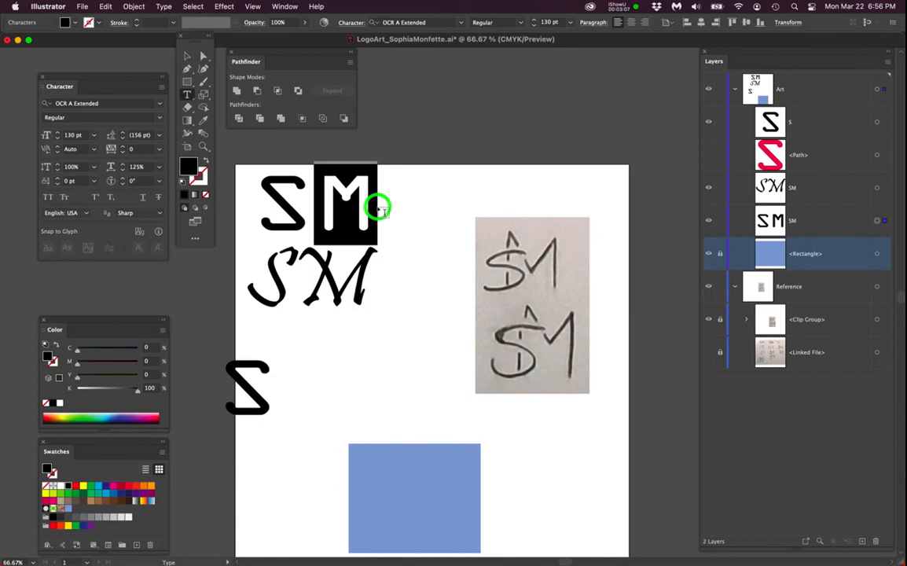
key(super+c)
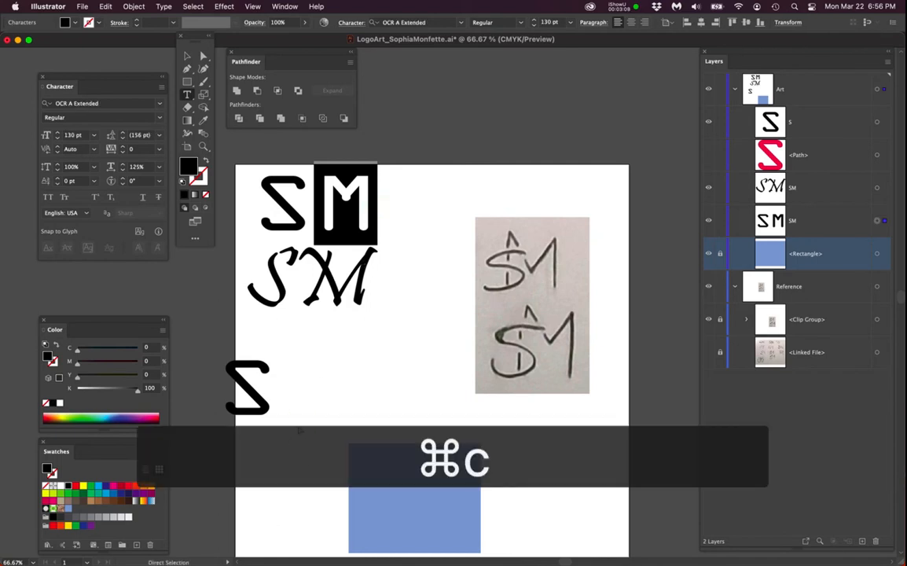
super+click(299, 425)
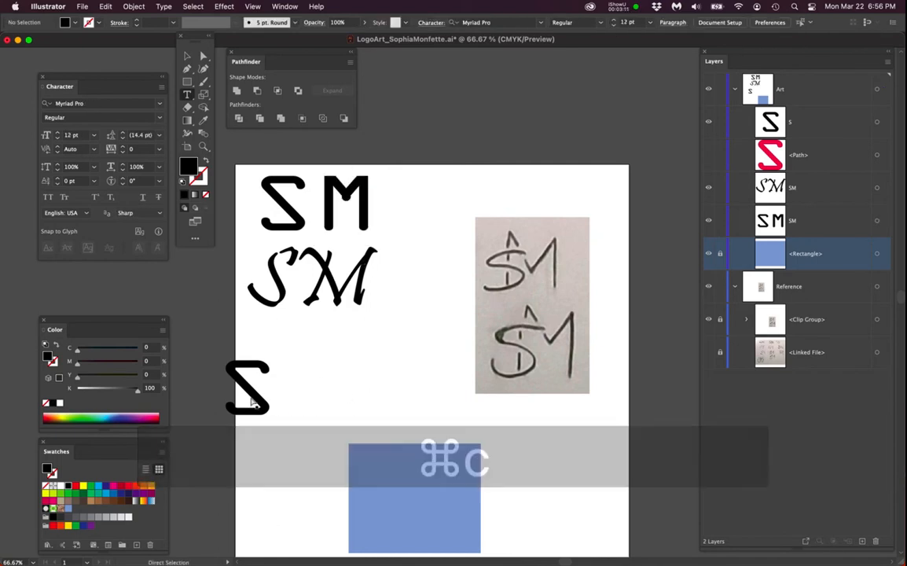
click(356, 388)
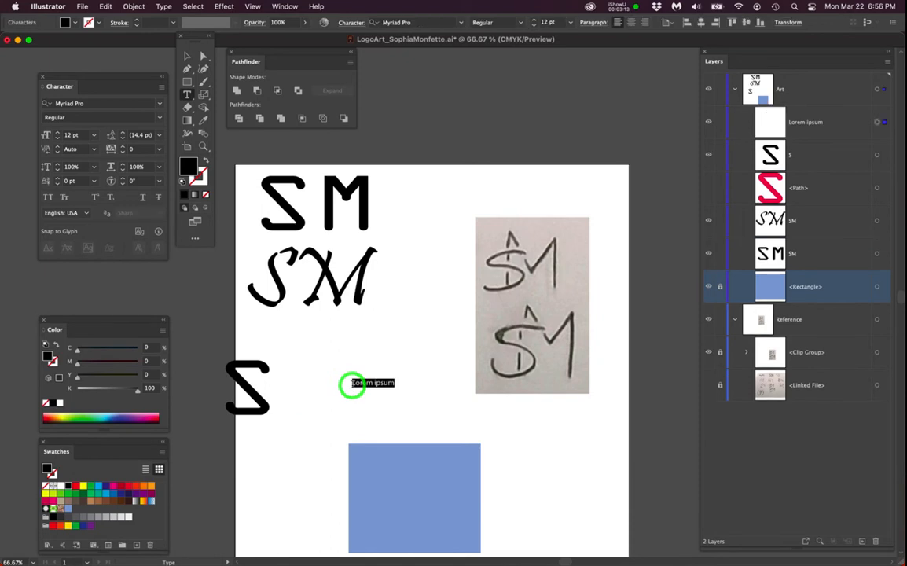
key(super+v)
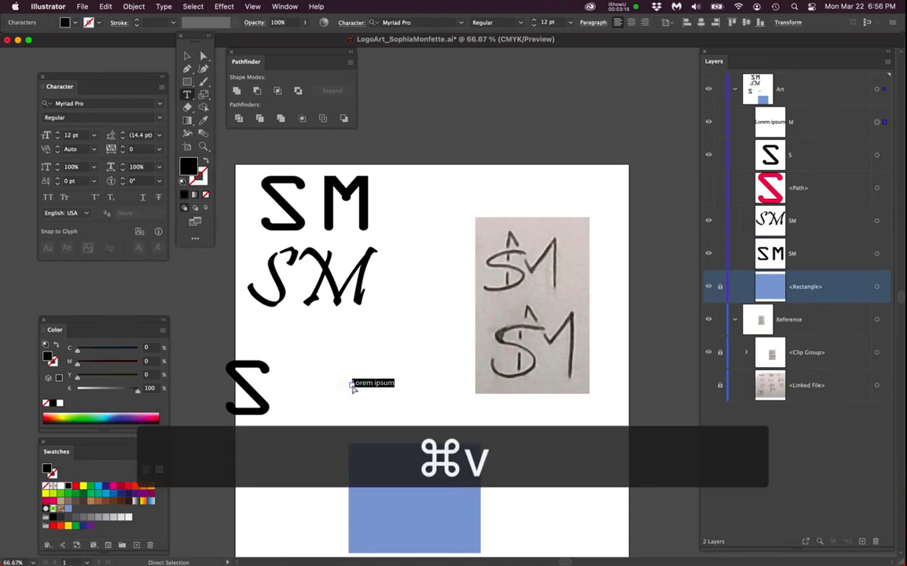
super+click(316, 415)
drag(321, 401, 333, 385)
drag(398, 382, 432, 389)
drag(327, 389, 367, 389)
- Recolor the separate M letter to a 50% gray swatch
alt+scroll(397, 374, up, 5)
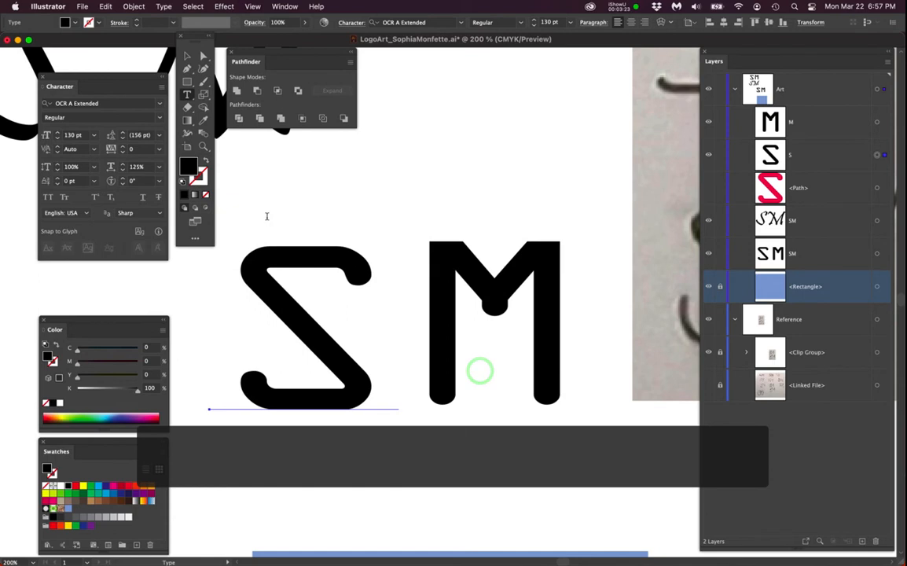
drag(139, 77, 81, 58)
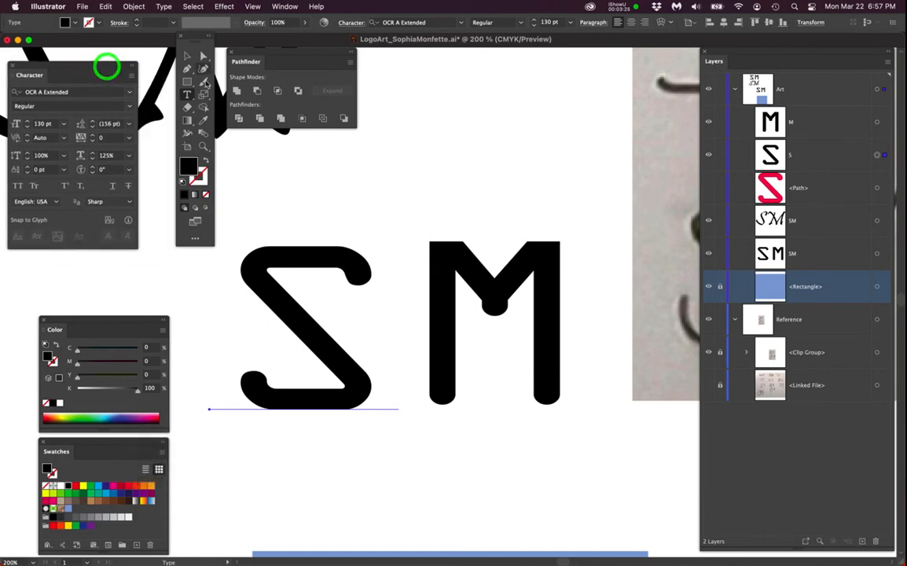
click(450, 320)
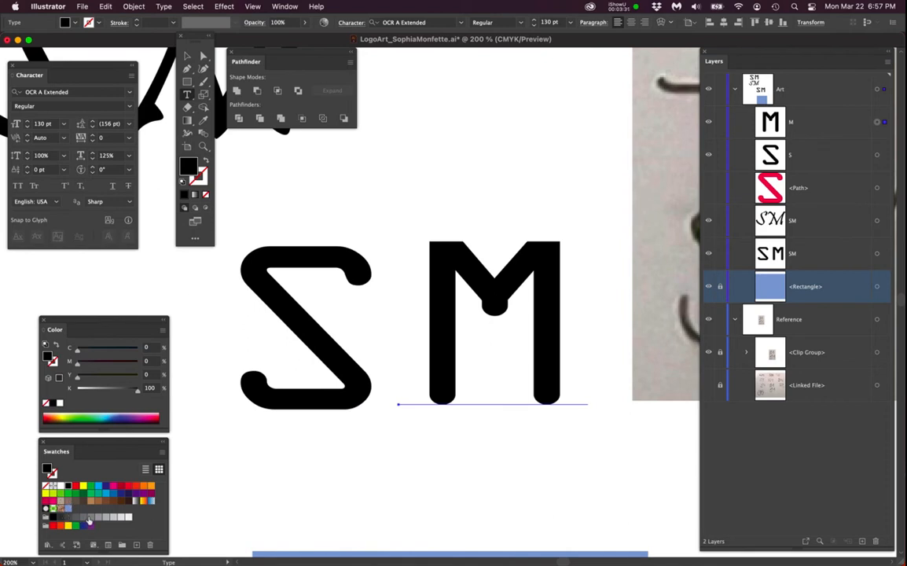
click(92, 519)
super+click(392, 327)
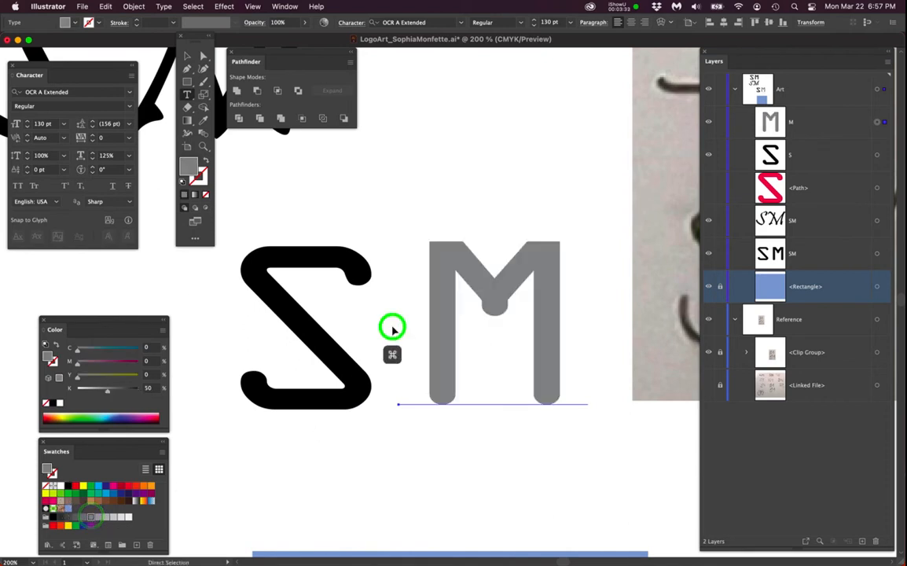
- Move the S so it overlaps the M and bring the S layer above the M
scroll(414, 305, up, 1)
drag(290, 260, 529, 262)
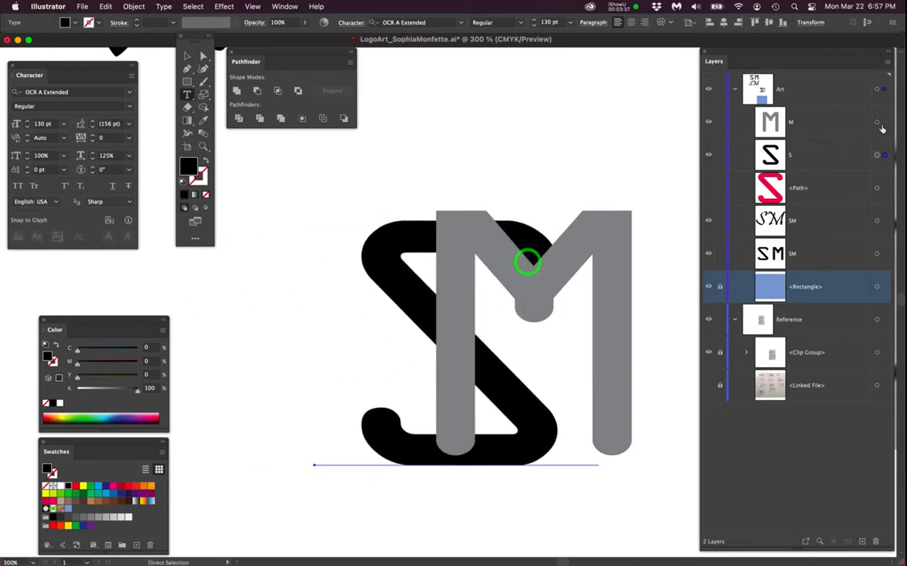
drag(818, 156, 808, 111)
- Undo the last few moves and reposition the S higher over the M
scroll(581, 283, up, 3)
drag(492, 258, 465, 334)
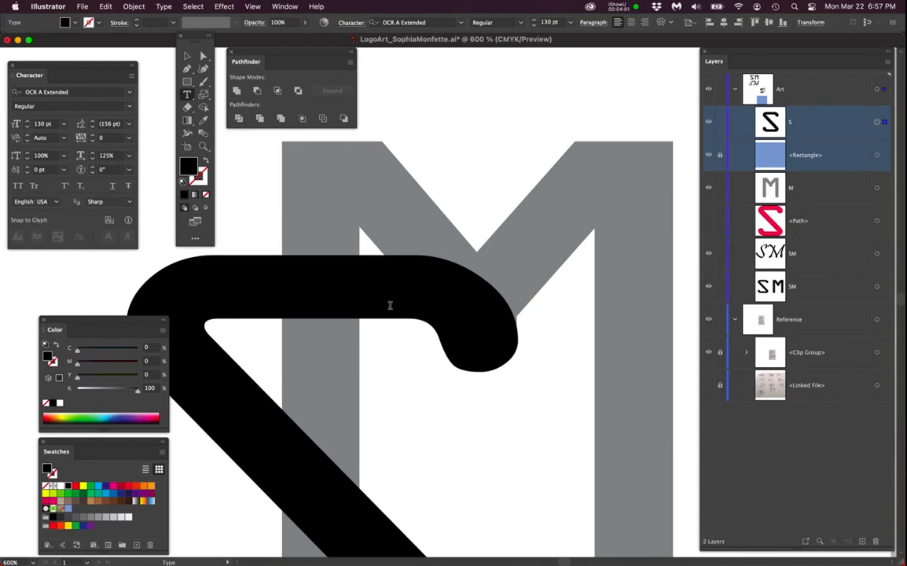
key(super+minus)
key(super+minus)
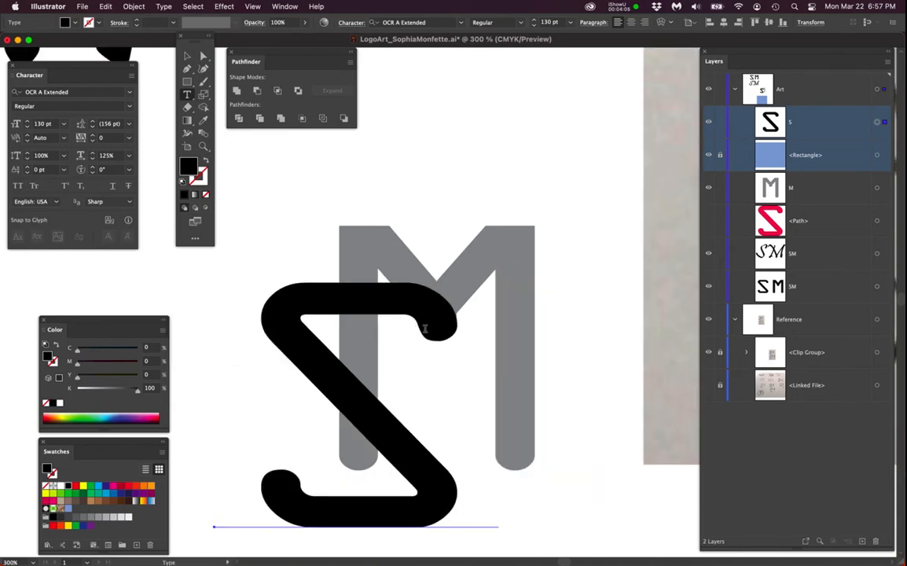
key(super+z)
key(super+z)
key(super+z)
key(super+z)
key(super+z)
key(super+z)
key(super+z)
key(super+z)
key(super+z)
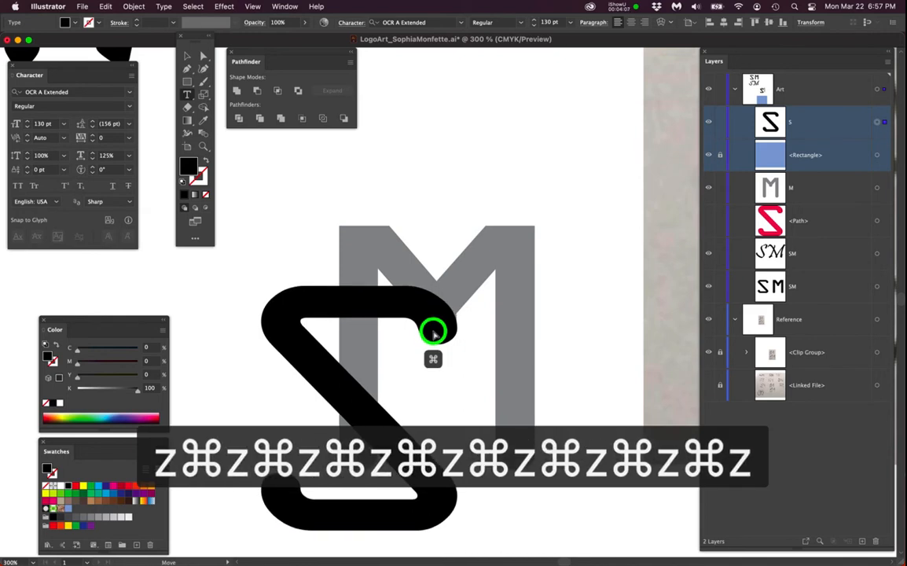
super+click(433, 332)
drag(441, 422, 454, 358)
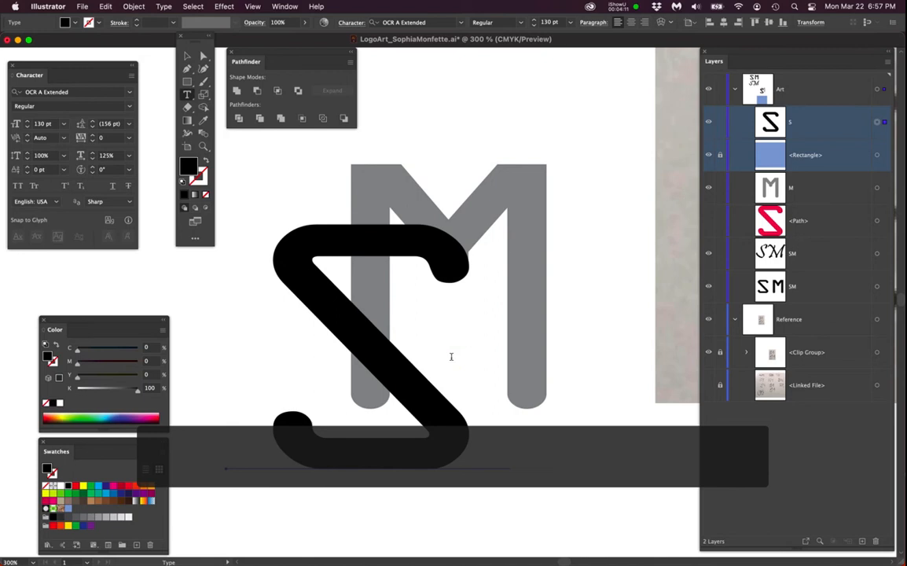
- Move the M layer above the rectangle and hide the blue rectangle's layer
scroll(451, 358, down, 1)
scroll(450, 357, up, 1)
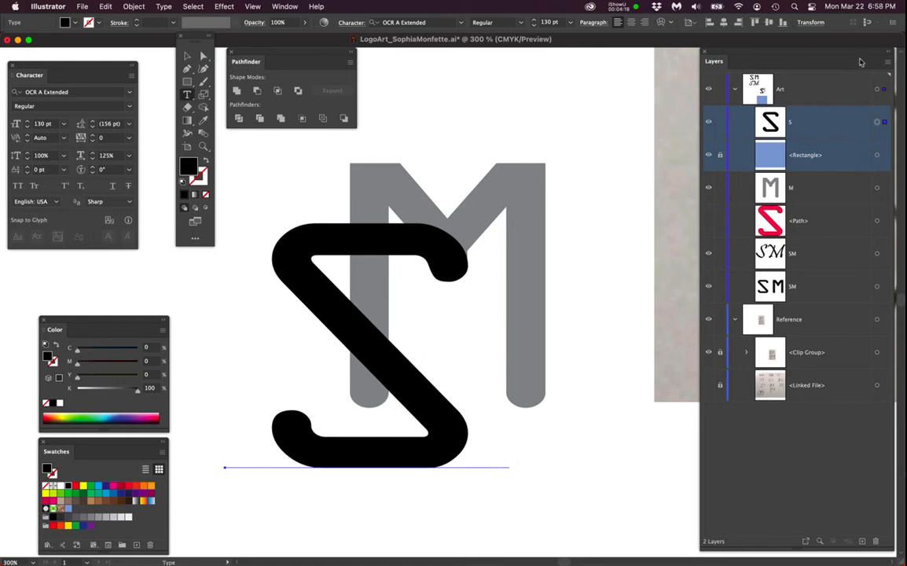
drag(827, 58, 799, 57)
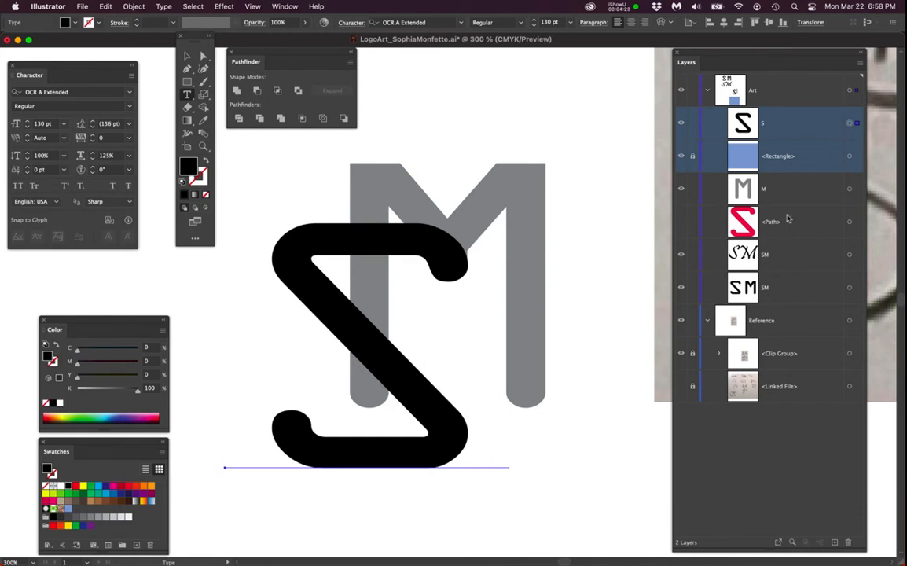
drag(799, 198, 786, 138)
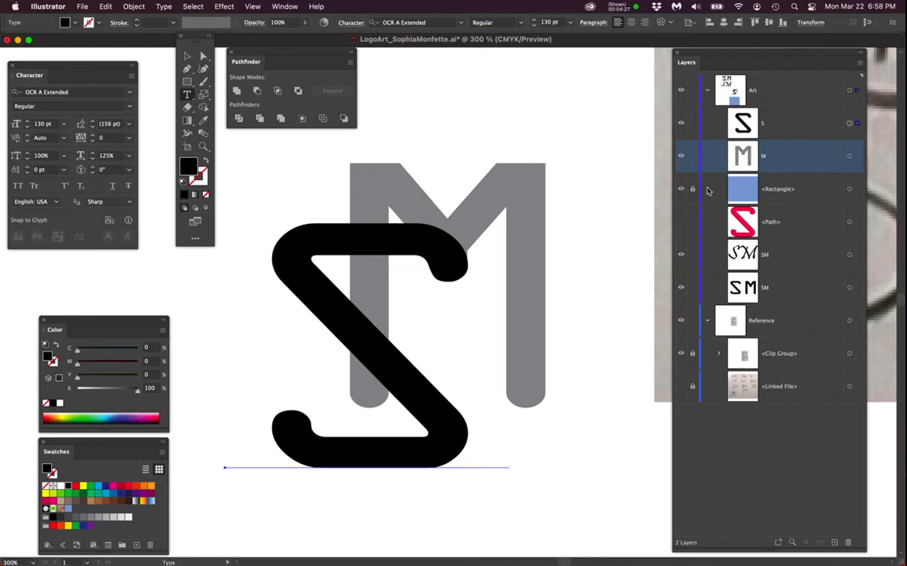
click(681, 189)
click(786, 126)
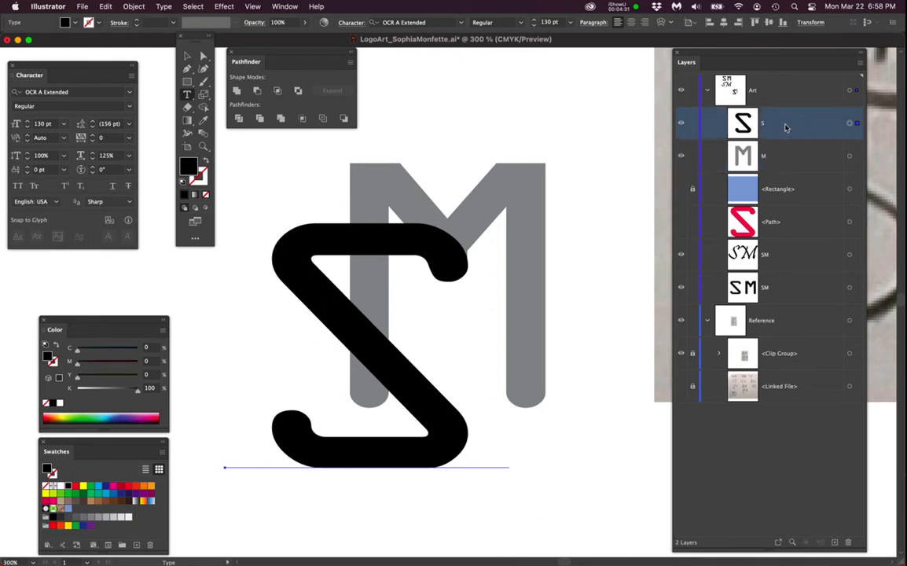
click(797, 156)
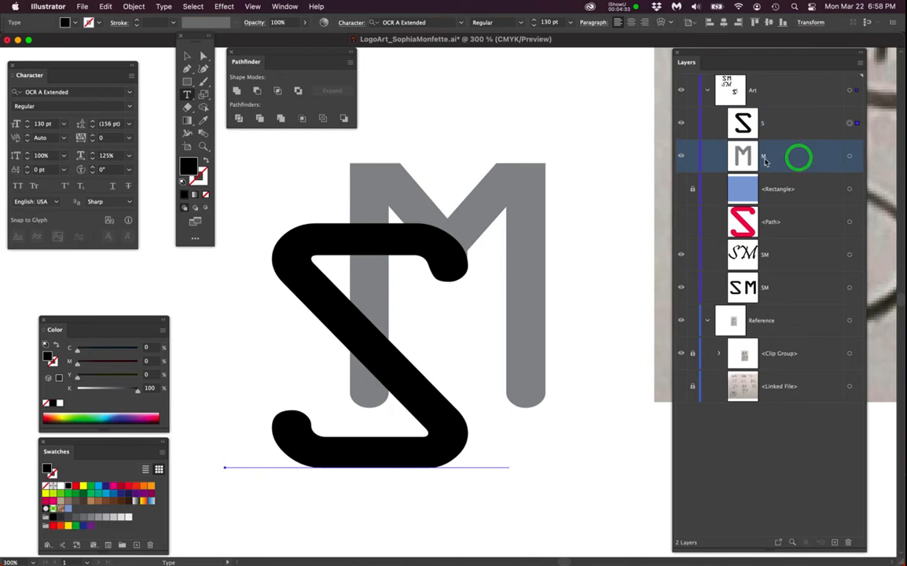
- Duplicate the overlapping S and M pair, placing the copy lower left on the artboard
click(537, 344)
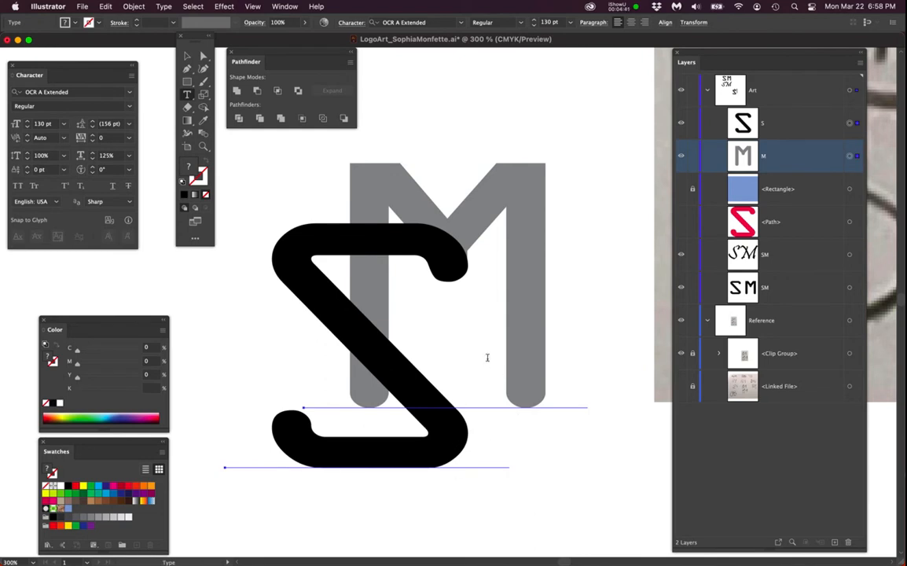
scroll(440, 307, down, 3)
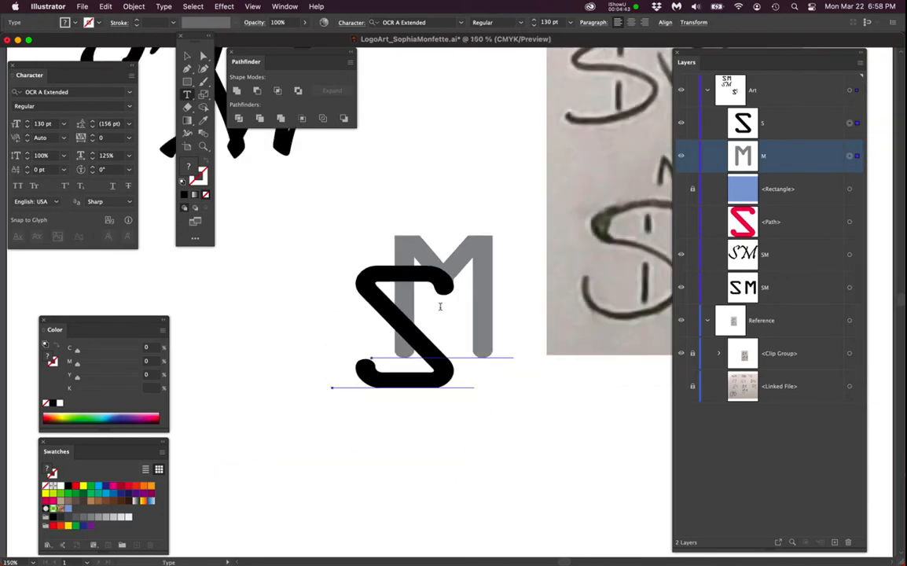
drag(474, 381, 472, 330)
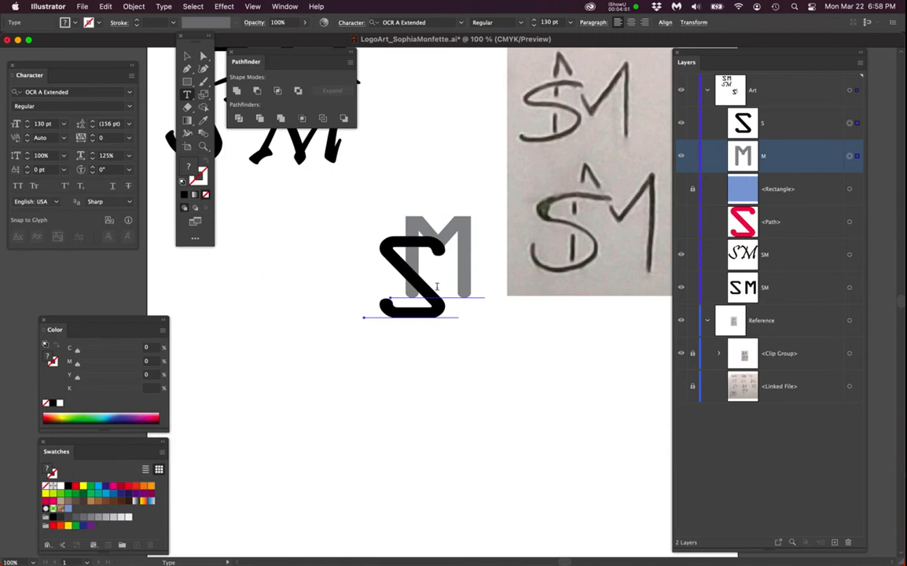
key(a)
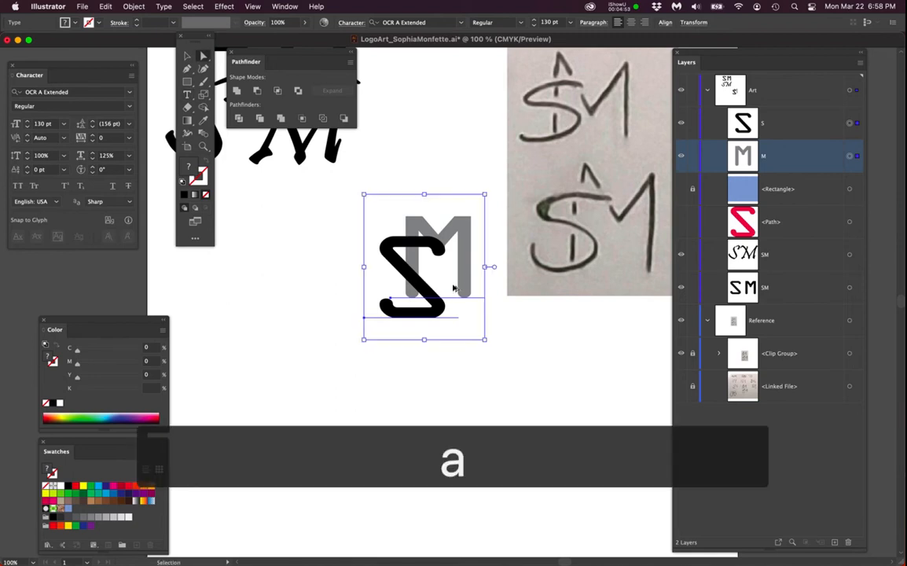
drag(436, 300, 273, 459)
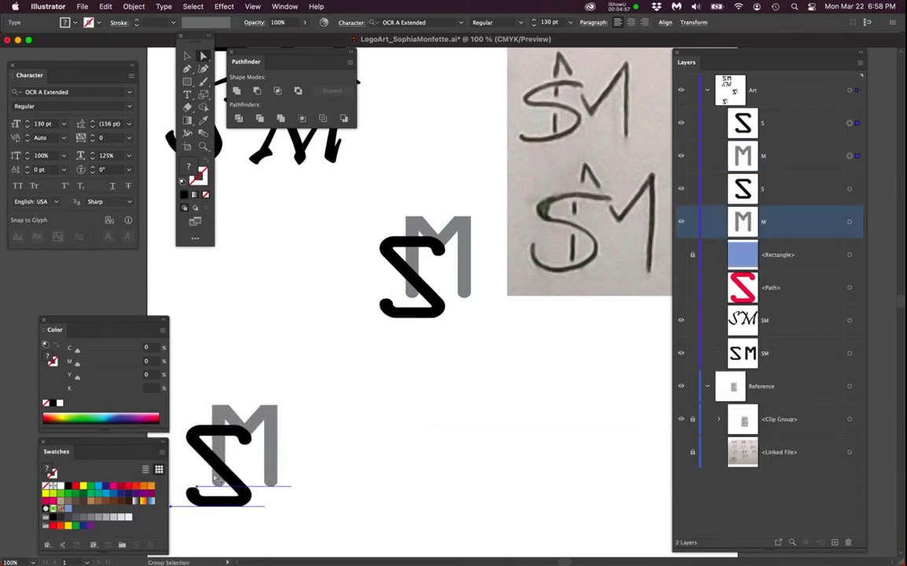
- Select the duplicated S and M letters and convert them to outlines
scroll(441, 283, up, 2)
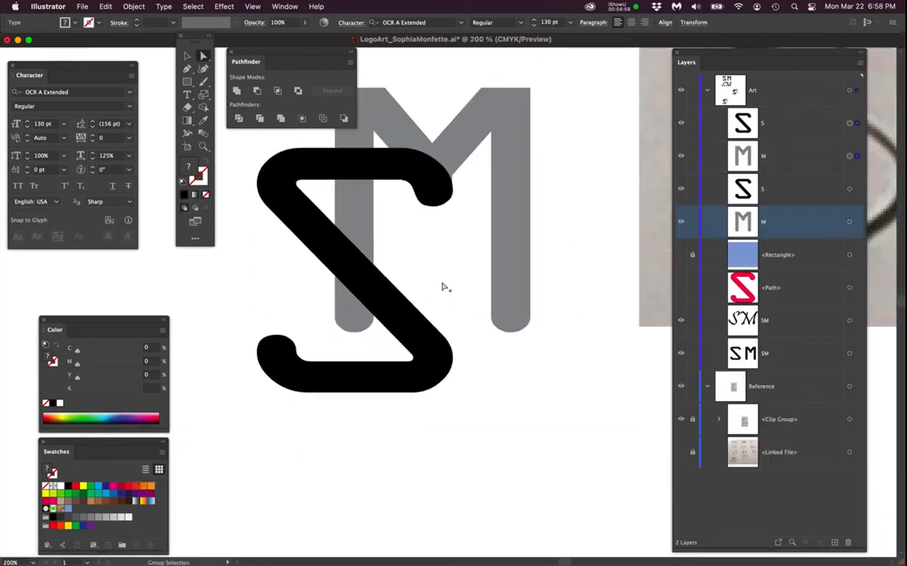
drag(468, 304, 475, 353)
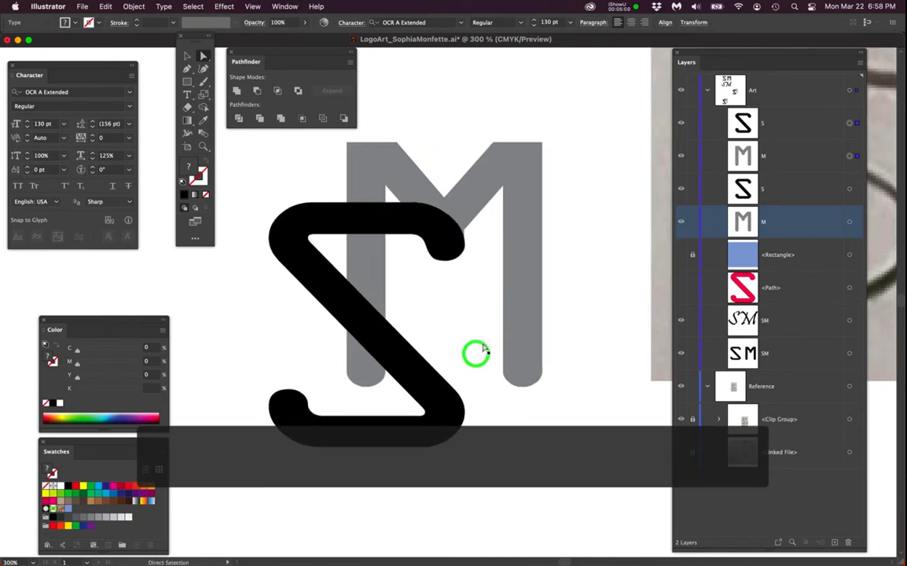
click(523, 334)
shift+click(373, 439)
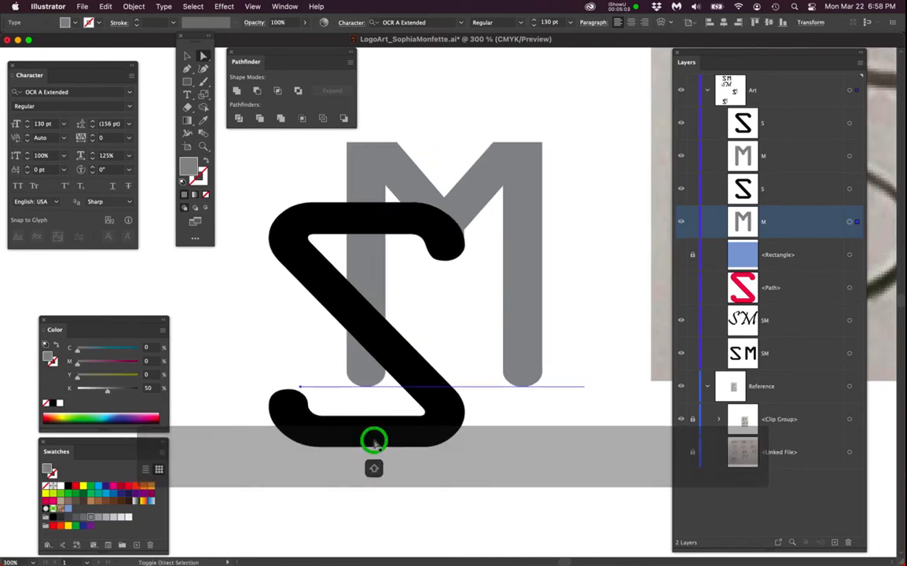
click(164, 6)
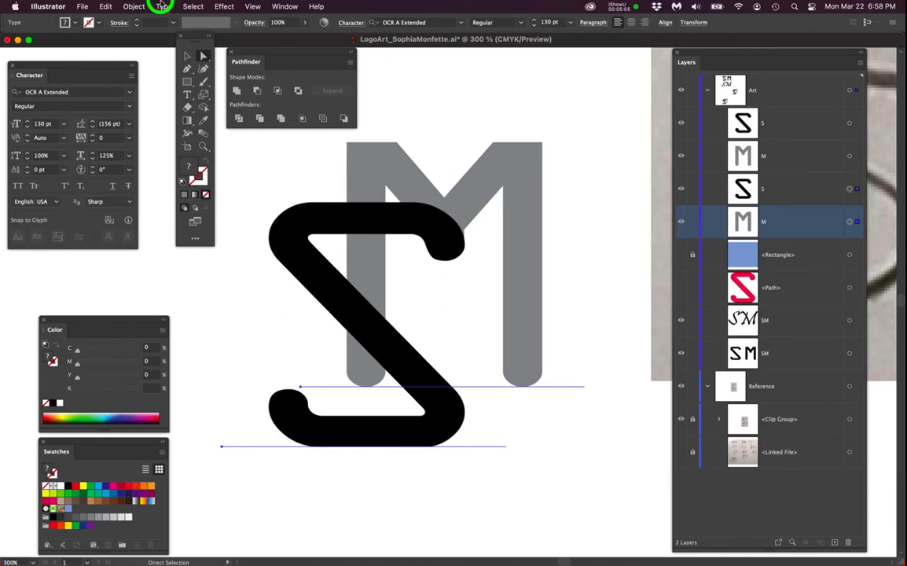
click(182, 206)
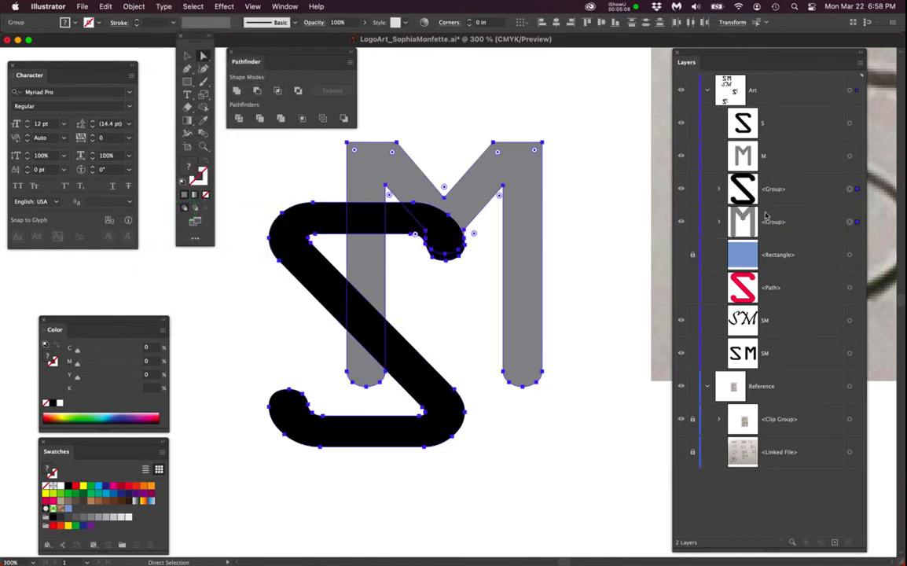
- Inspect the outlined S and M groups in the layer list by selecting them and toggling their visibility
drag(752, 59, 747, 56)
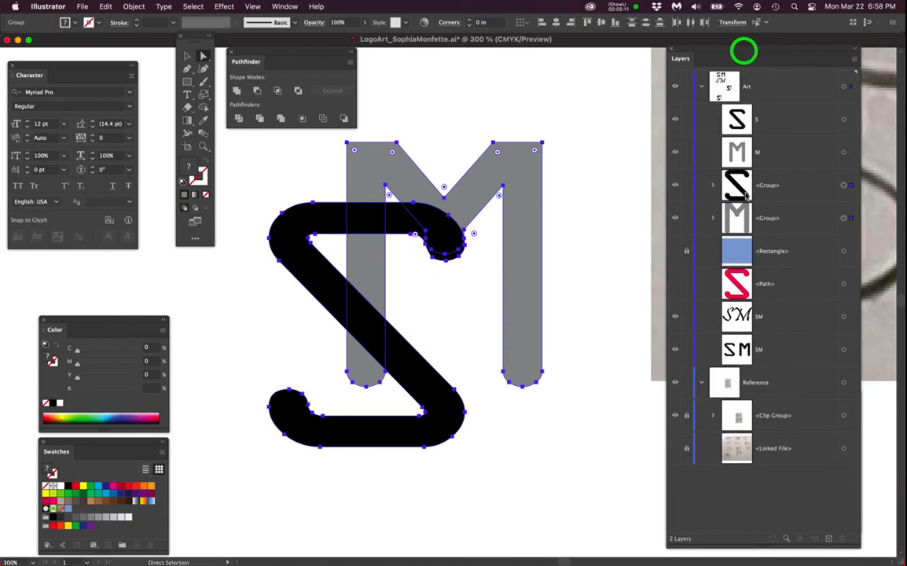
click(794, 213)
click(787, 188)
click(788, 213)
click(783, 184)
click(676, 187)
click(675, 187)
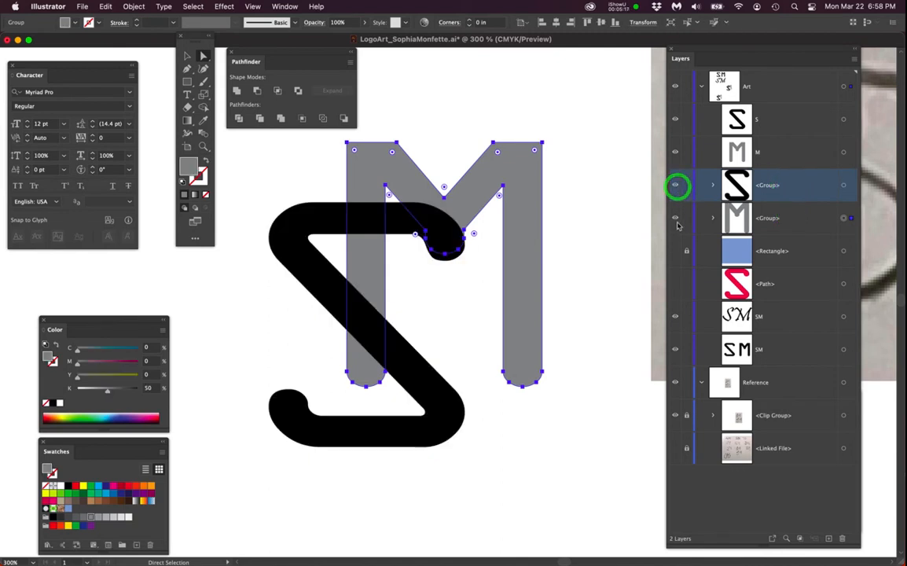
click(677, 220)
click(677, 220)
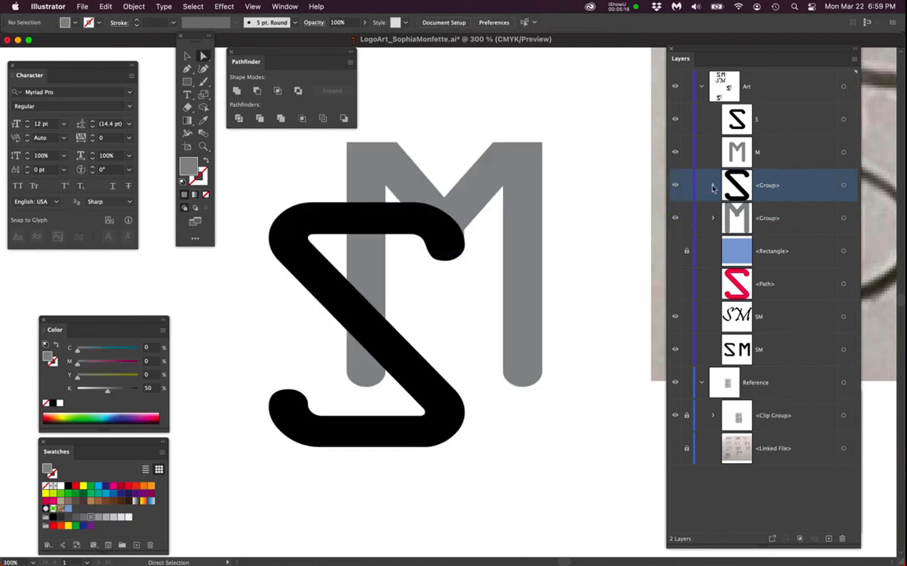
- Move the S and M compound paths out of their groups so they sit directly in the Art layer
click(712, 186)
click(713, 250)
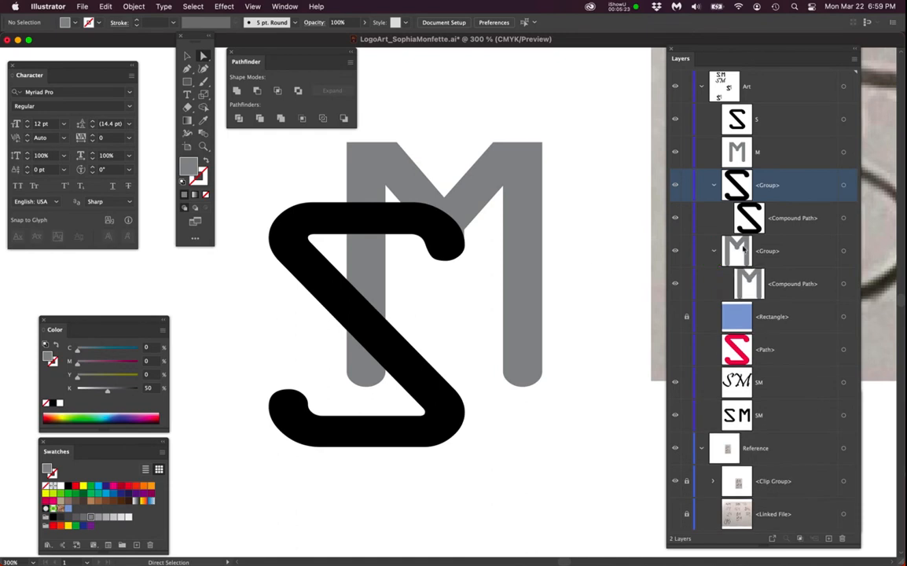
click(789, 223)
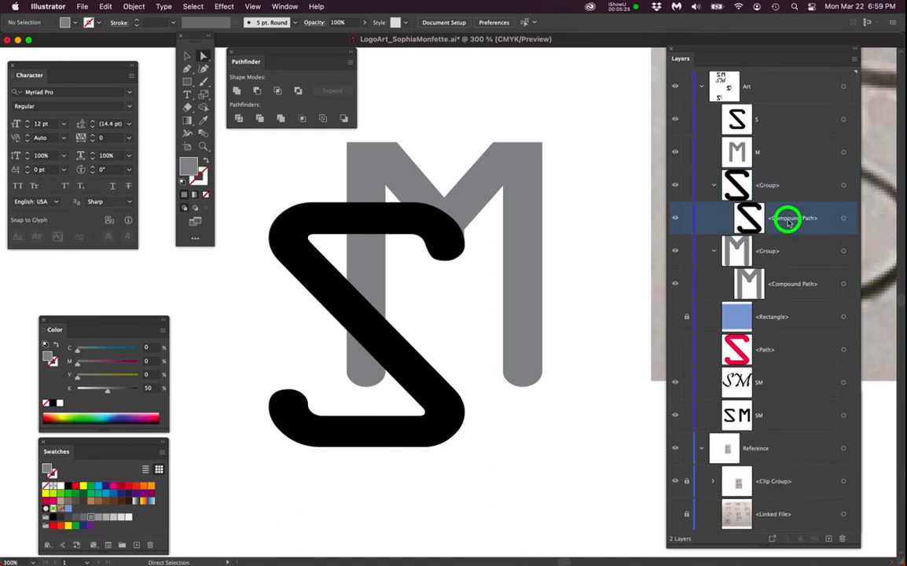
drag(788, 222, 772, 174)
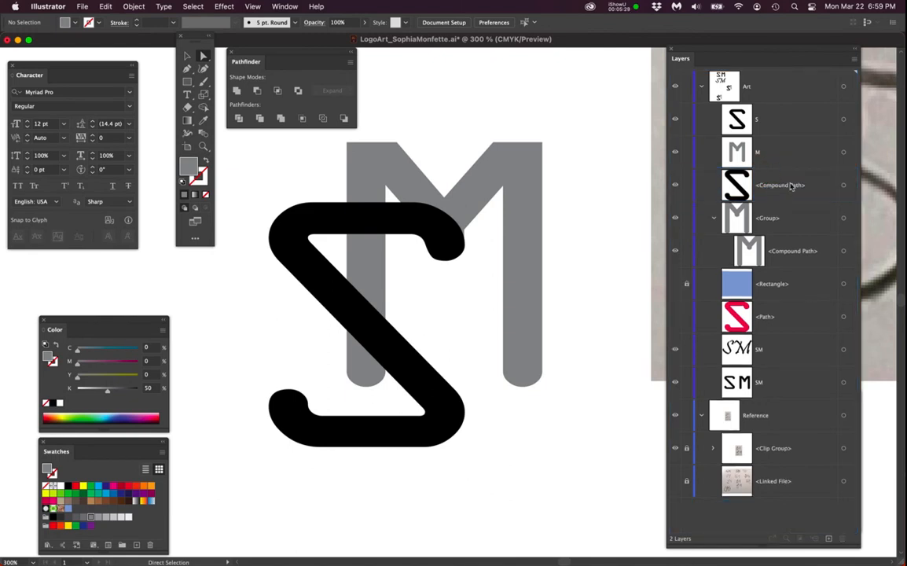
click(786, 253)
drag(787, 253, 770, 203)
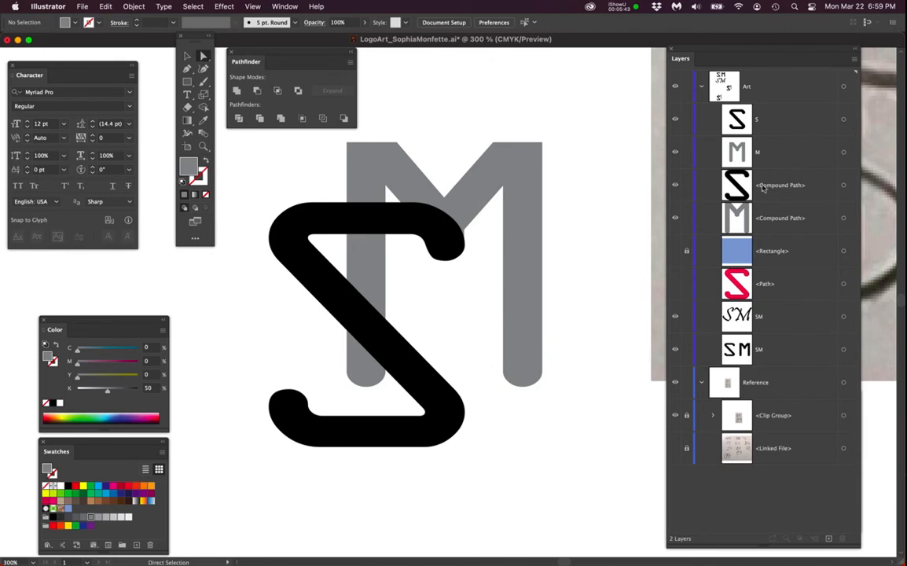
- Type a letter O on empty canvas below the monogram
scroll(419, 413, down, 1)
drag(458, 464, 368, 287)
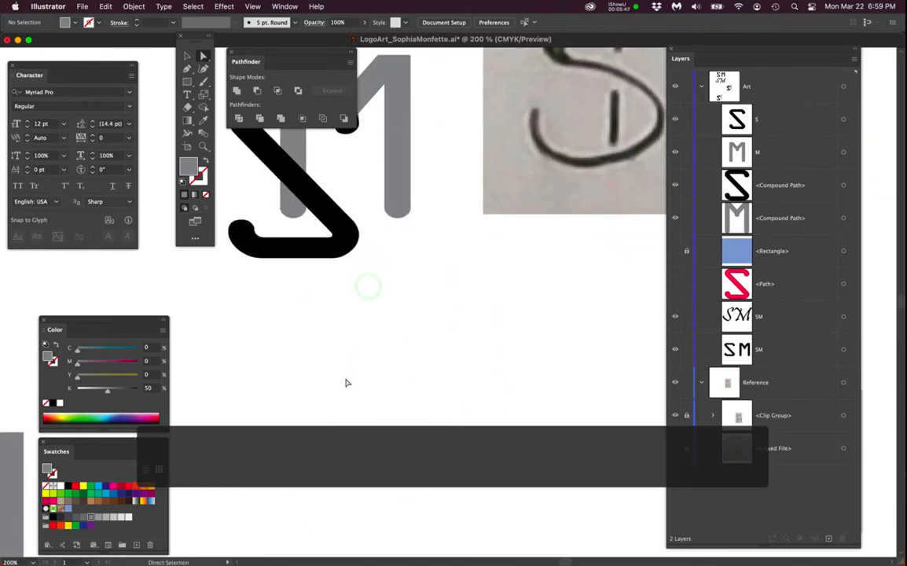
key(t)
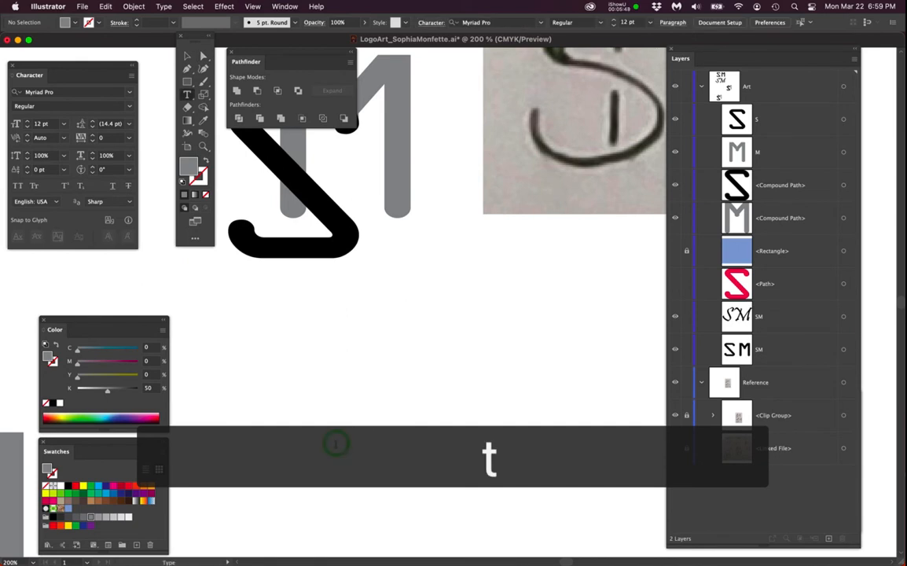
click(336, 444)
text(O)
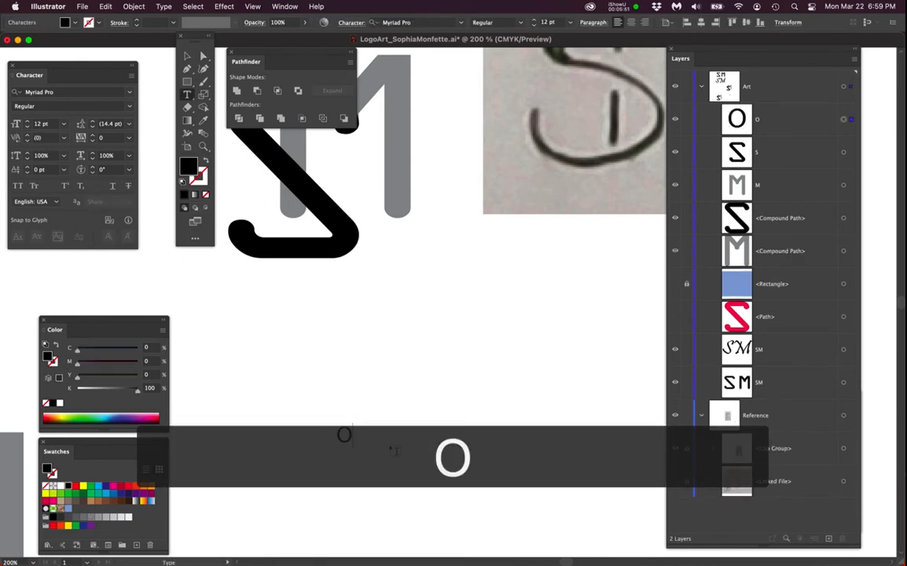
- Set the O's font size to 130 pt
super+click(348, 439)
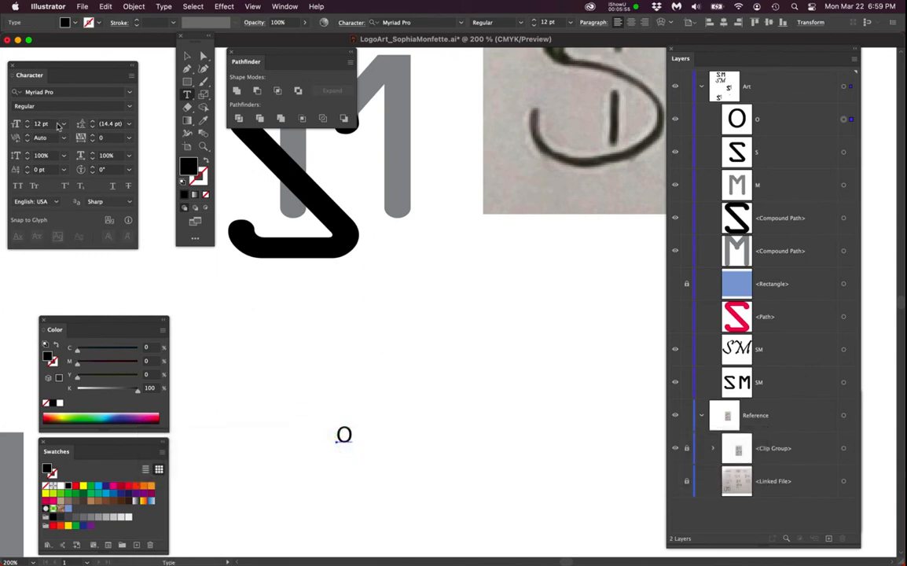
click(30, 125)
text(1)
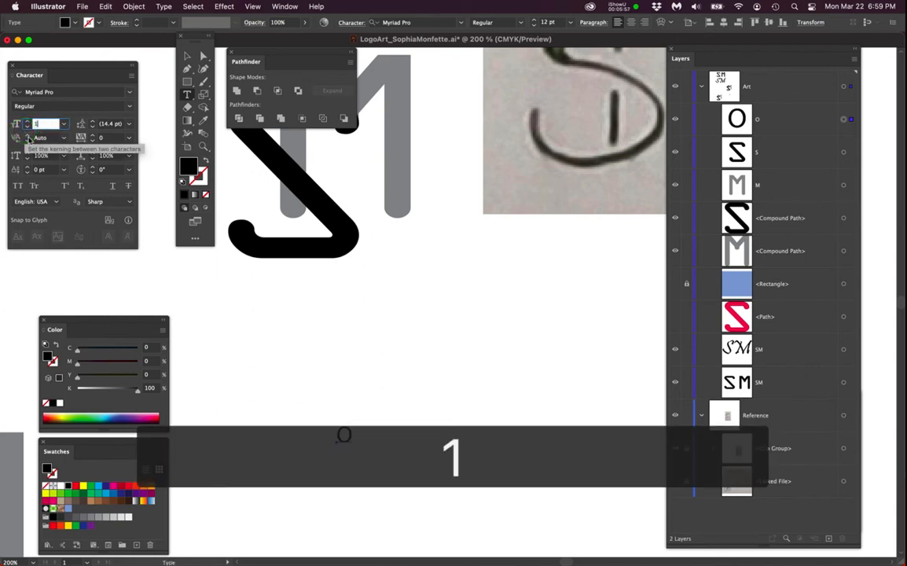
text(30)
key(Return)
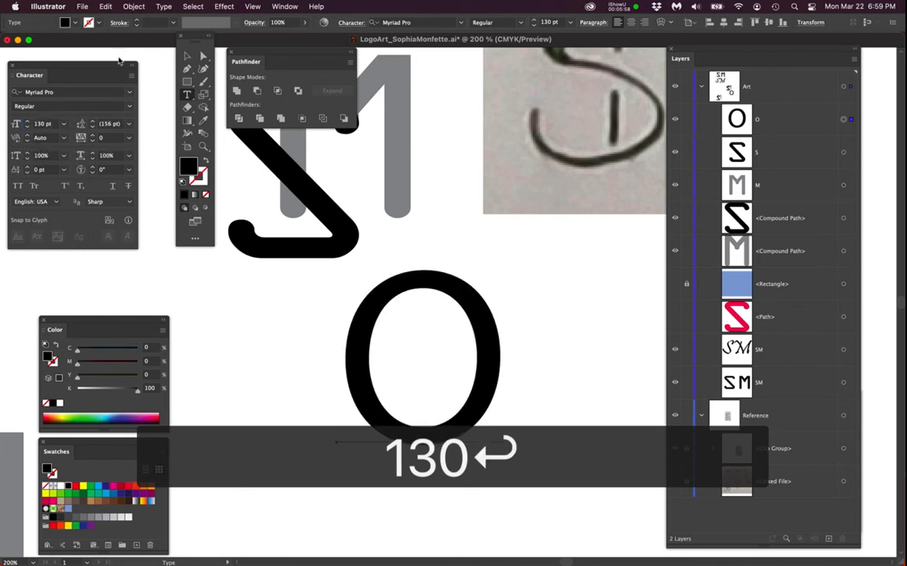
- Change the O's font style to Bold and fill it with a green swatch
click(130, 105)
click(66, 166)
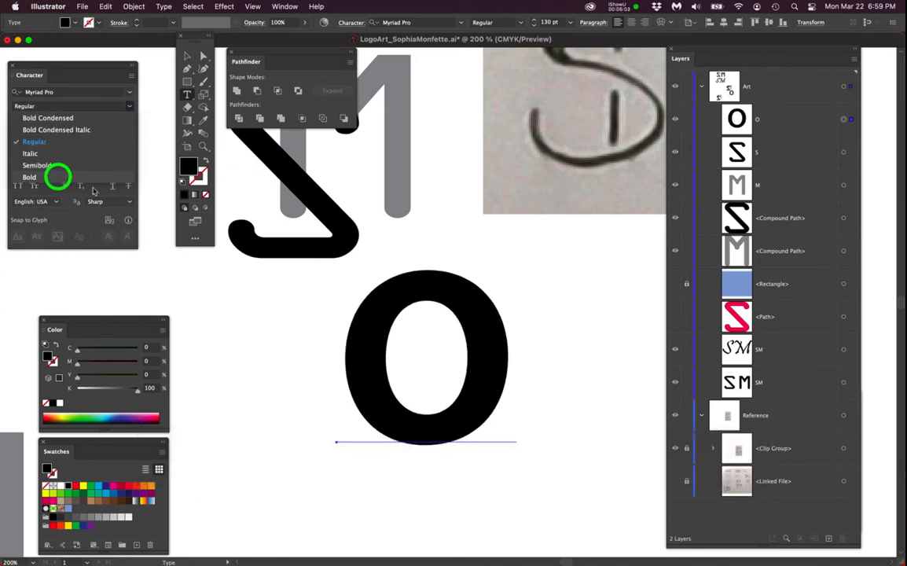
click(56, 178)
click(541, 342)
click(492, 339)
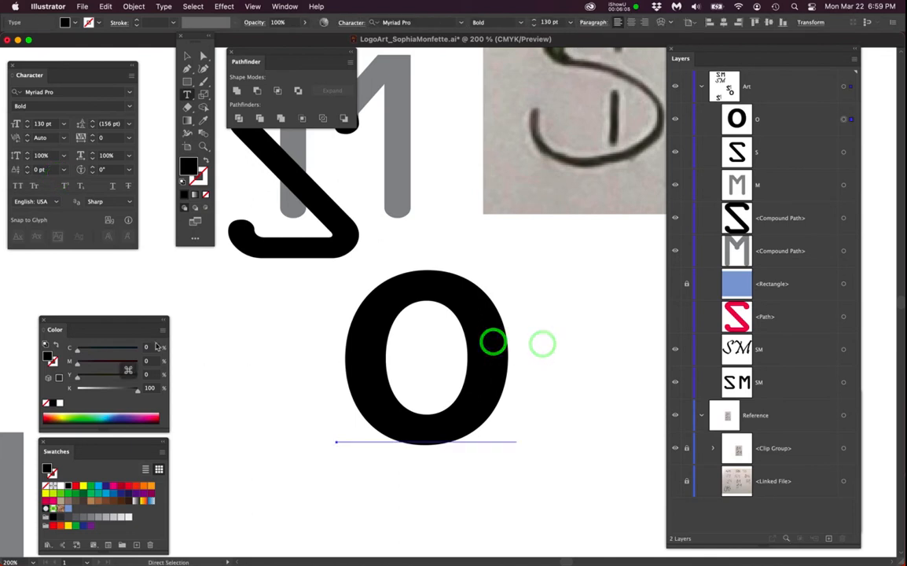
click(98, 494)
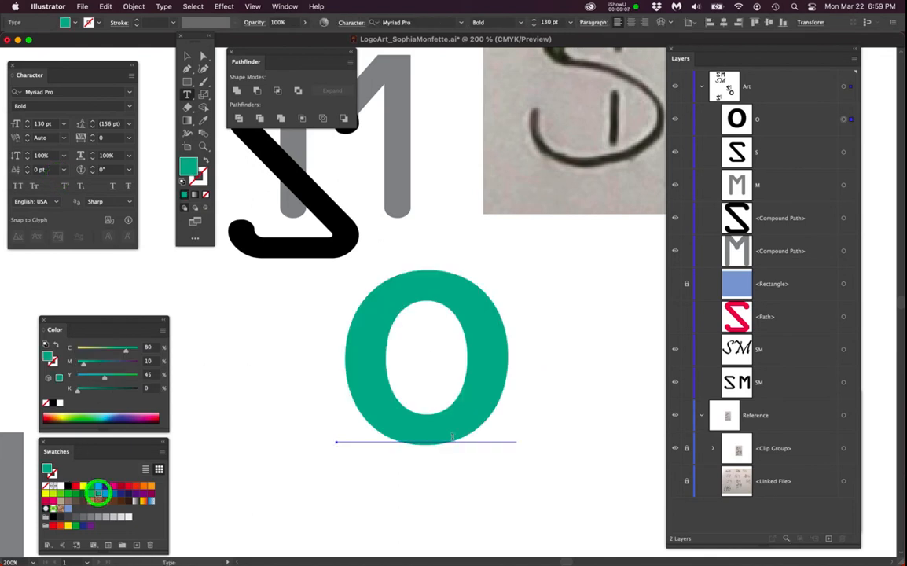
super+click(536, 382)
- Convert the green O to outlines
scroll(489, 357, up, 1)
scroll(489, 366, down, 1)
click(490, 366)
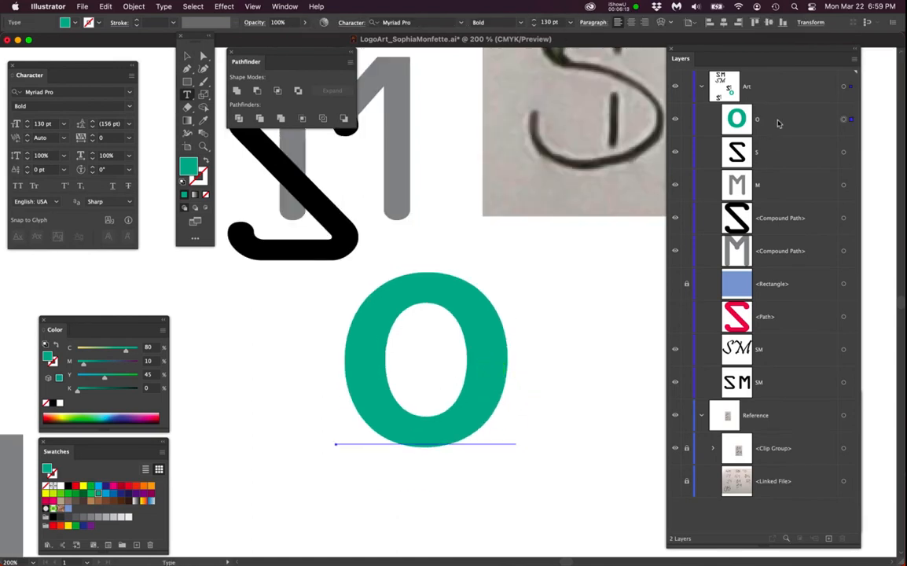
click(165, 6)
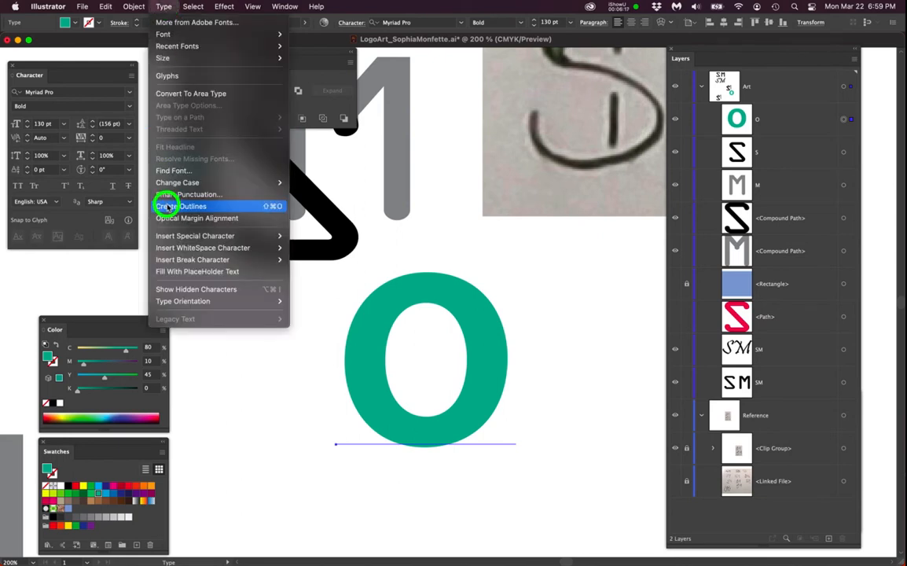
click(167, 206)
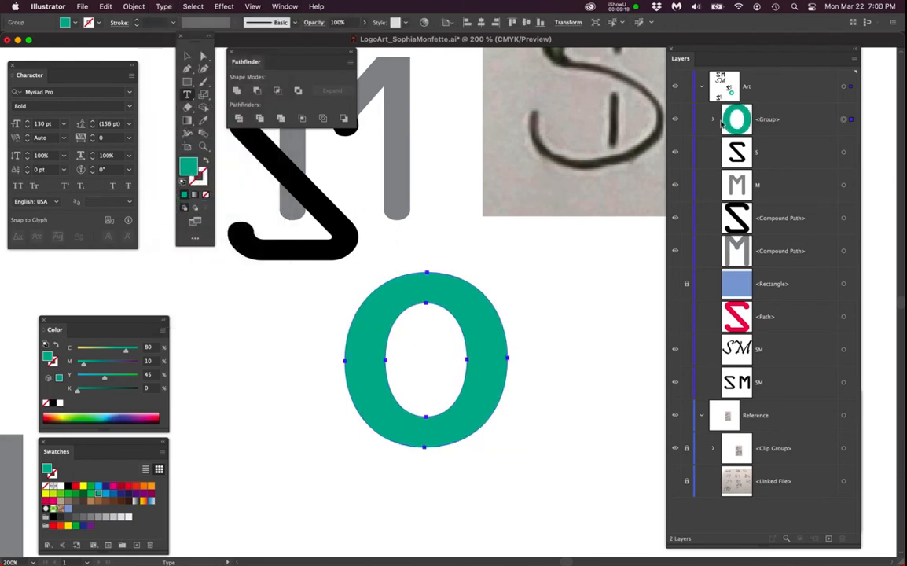
- Ungroup the outlined O so only its compound path remains
click(713, 121)
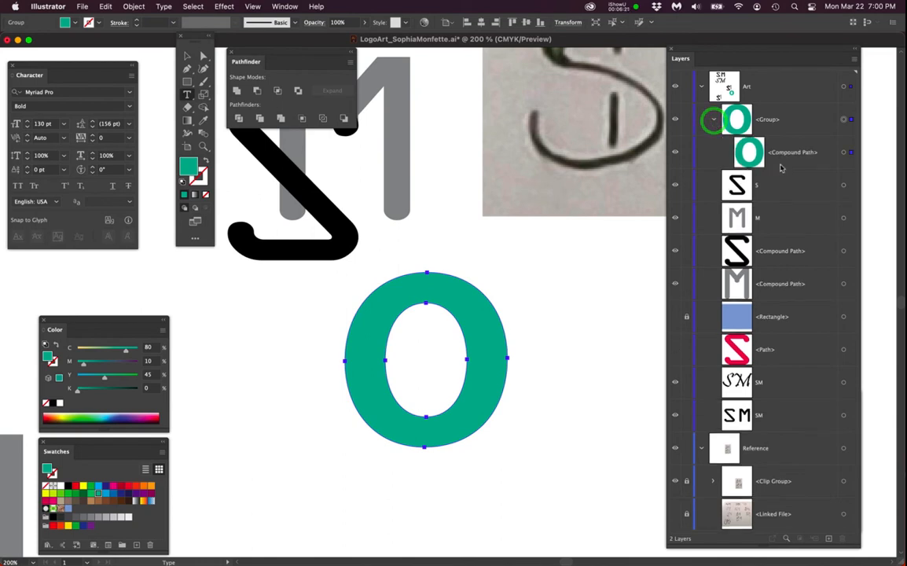
click(775, 116)
key(super+shift+g)
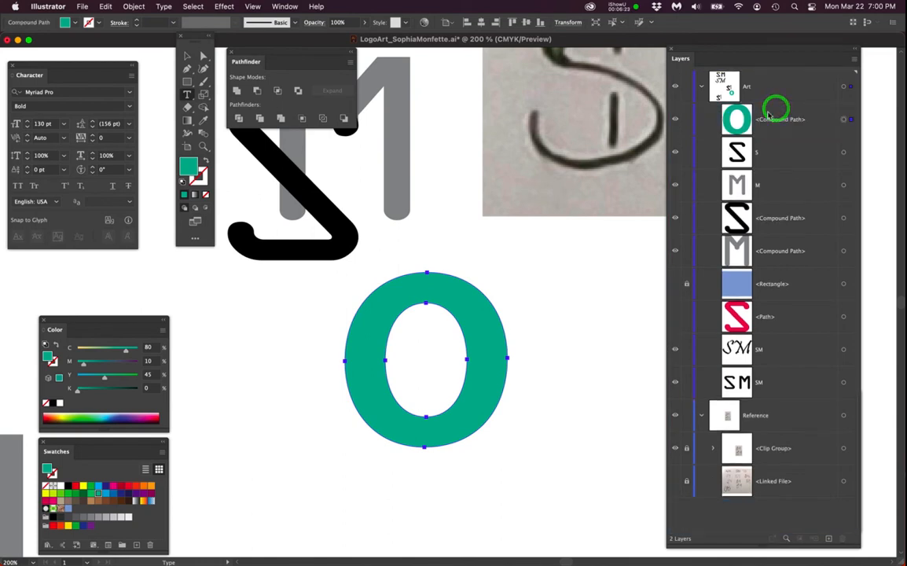
click(538, 333)
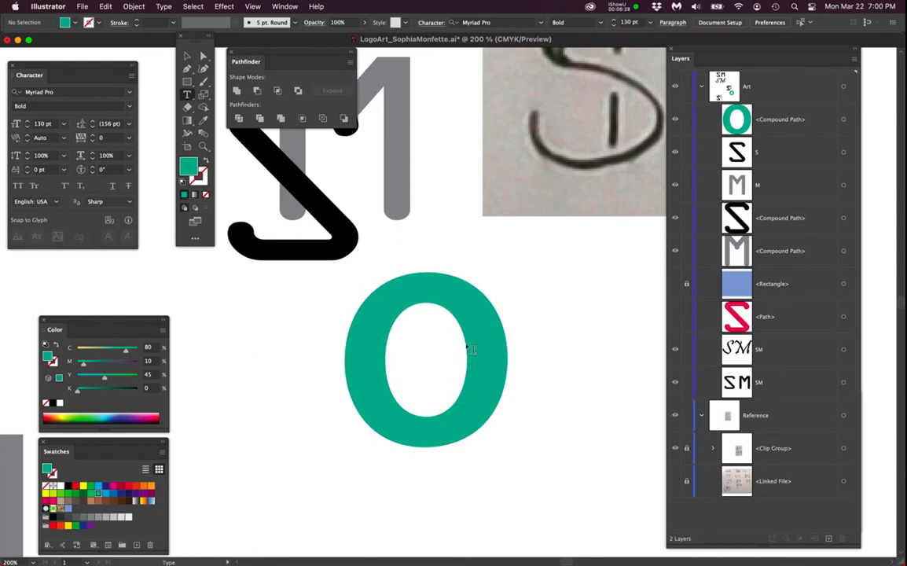
- Pull the O's inner counter out of the letter and move it back into place
key(a)
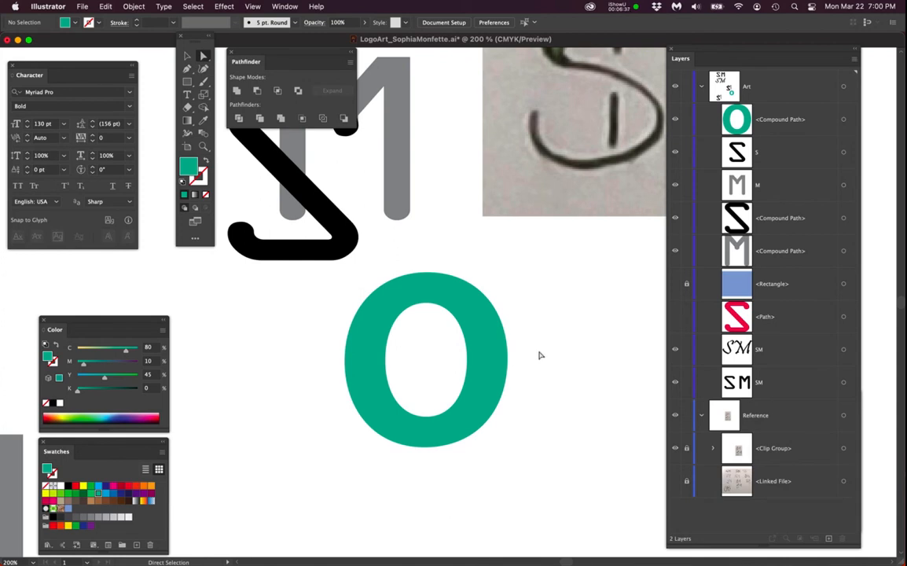
click(467, 358)
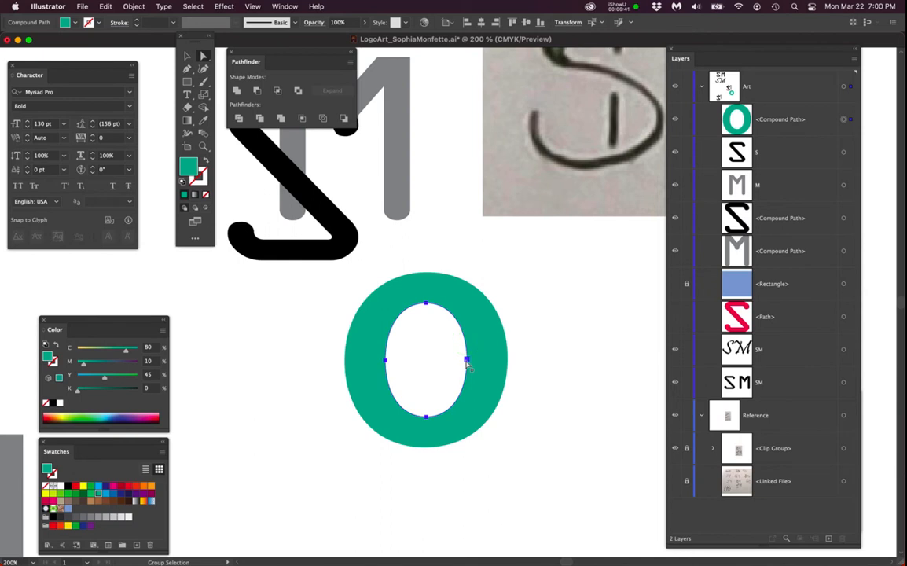
drag(467, 358, 313, 400)
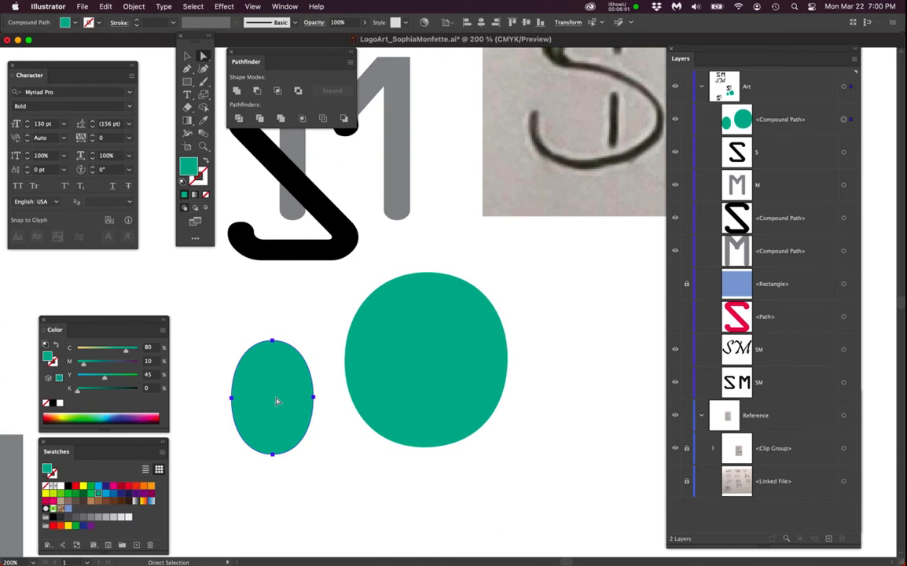
click(313, 398)
drag(312, 398, 466, 360)
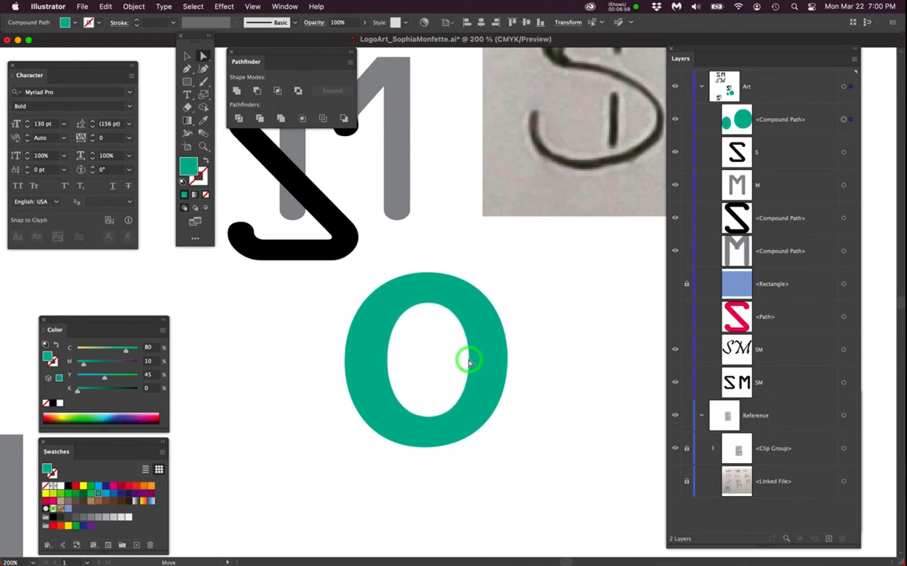
- Draw a square over the O's lower right, fill it pink ed1b6c, and place it beneath the O
key(m)
mouse_move(515, 446)
mouse_down()
mouse_move(450, 366)
mouse_move(430, 370)
mouse_up()
double_click(189, 165)
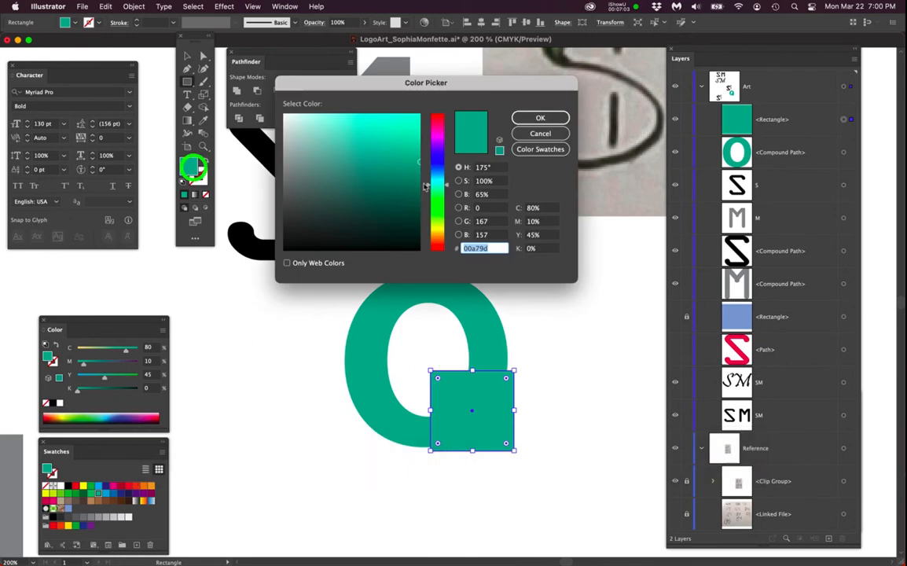
click(436, 121)
click(404, 123)
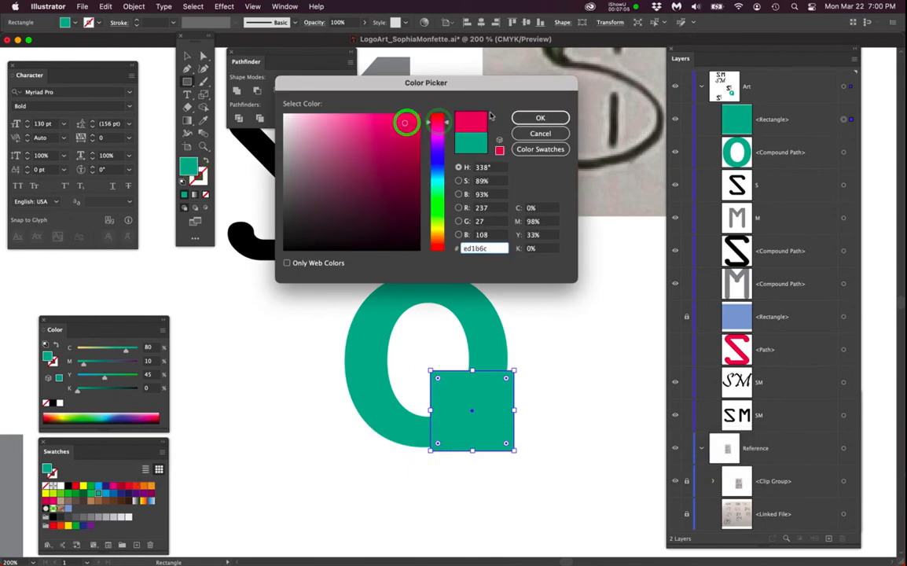
click(523, 118)
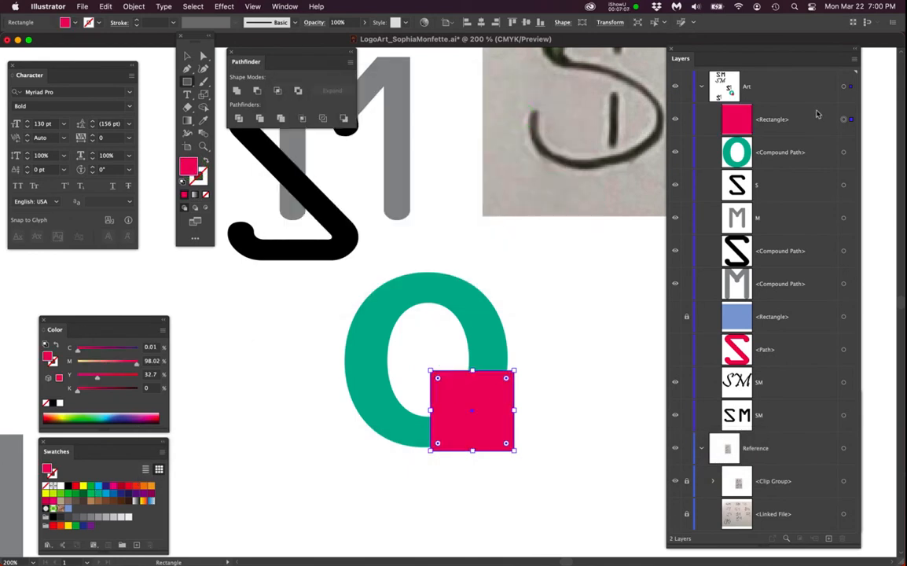
drag(812, 120, 791, 172)
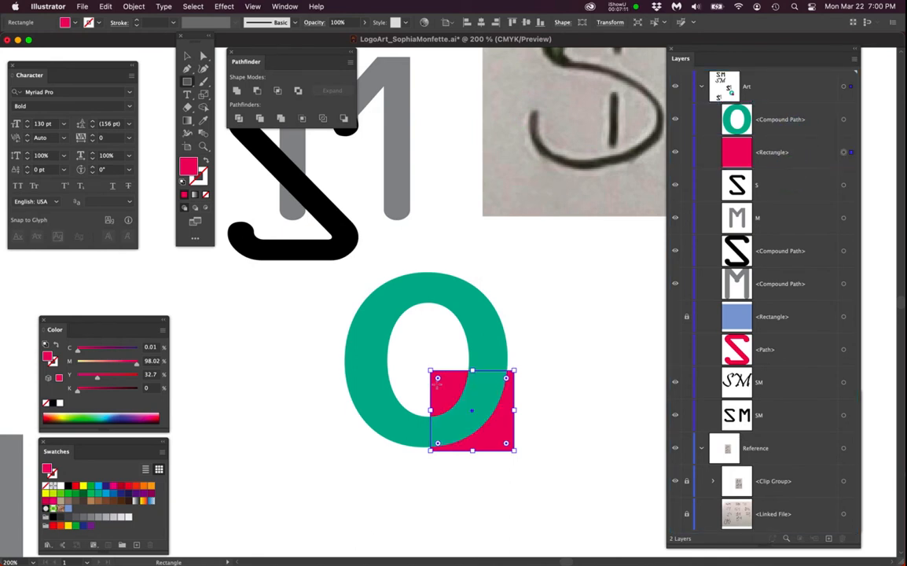
- Release the green O's compound path into separate outer and inner shapes
key(a)
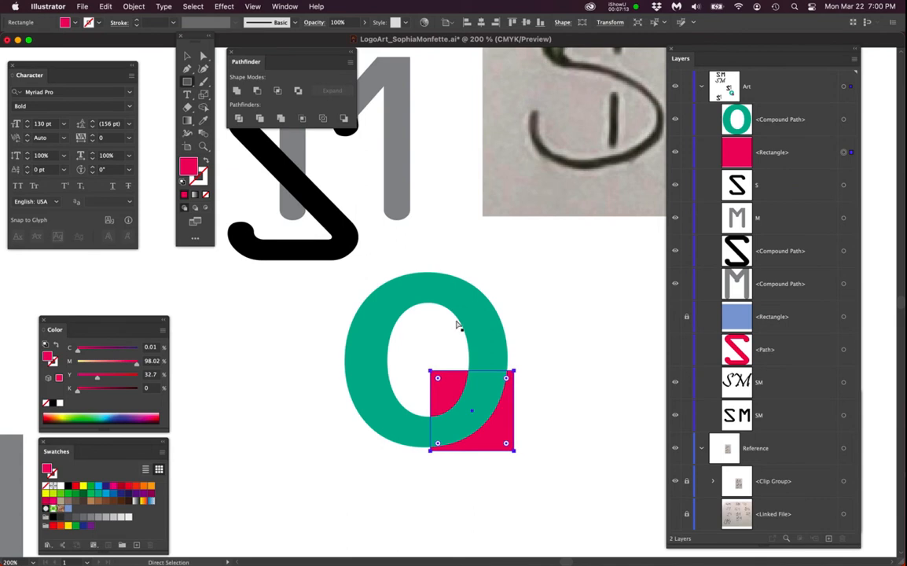
click(454, 310)
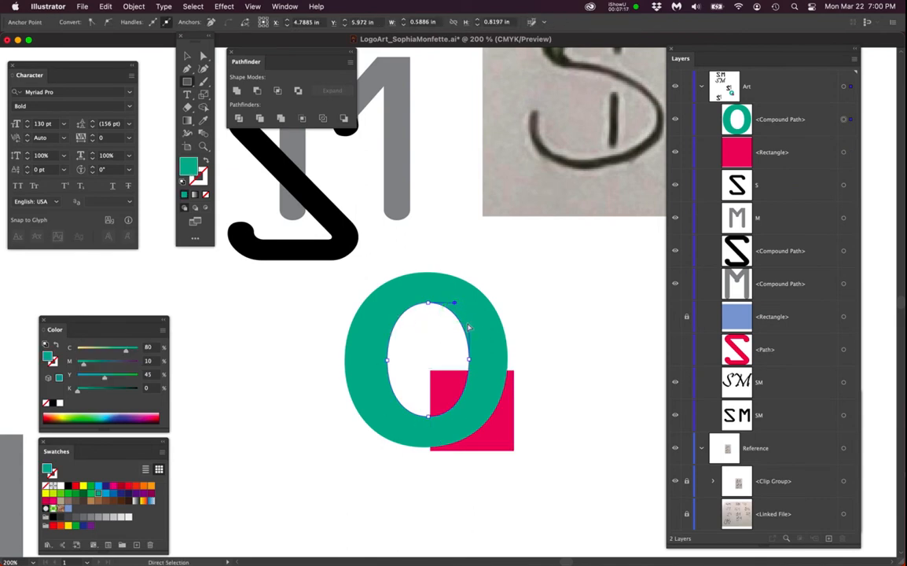
super+click(428, 304)
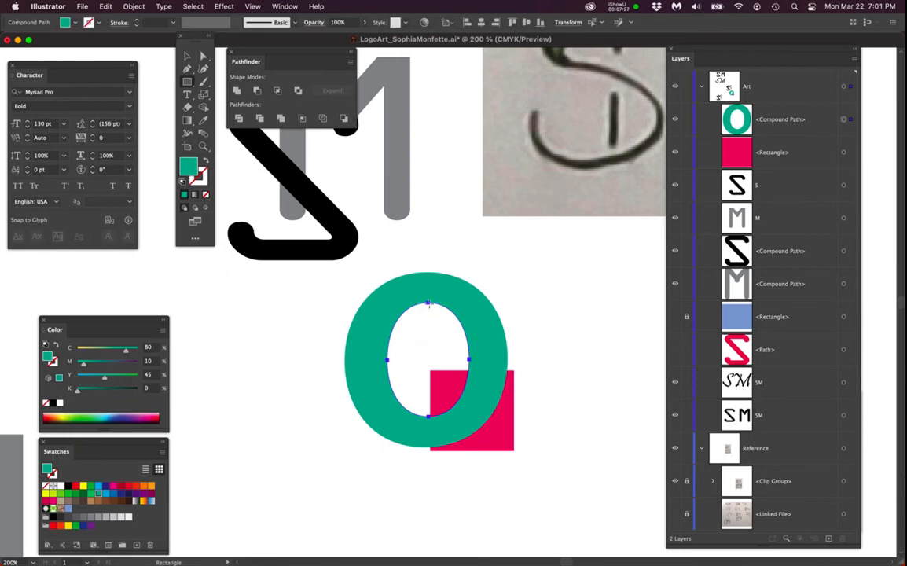
super+click(472, 288)
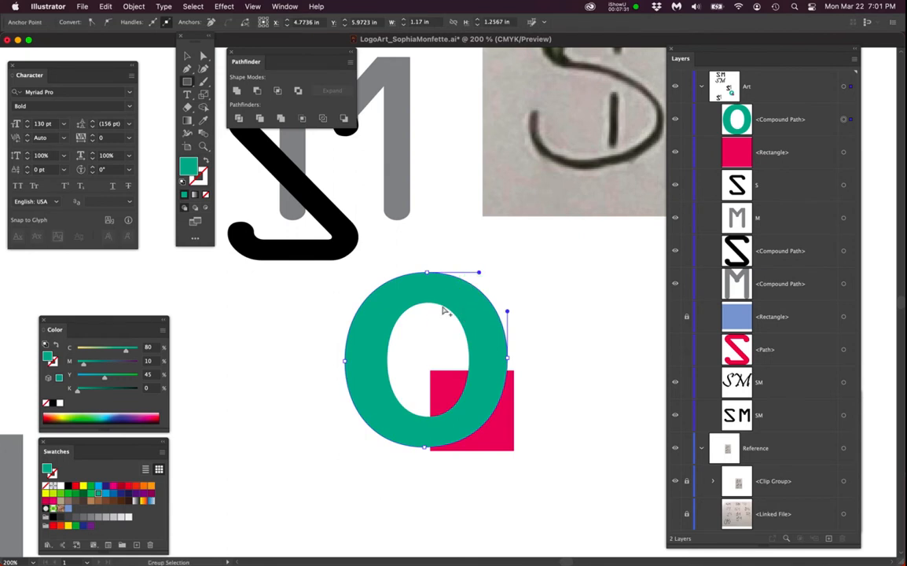
super+click(445, 287)
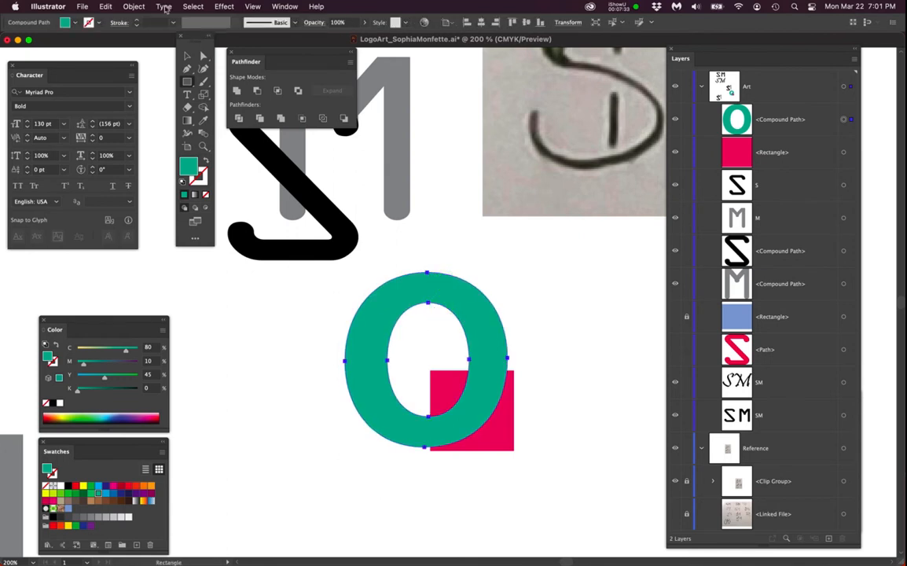
click(132, 6)
mouse_move(212, 401)
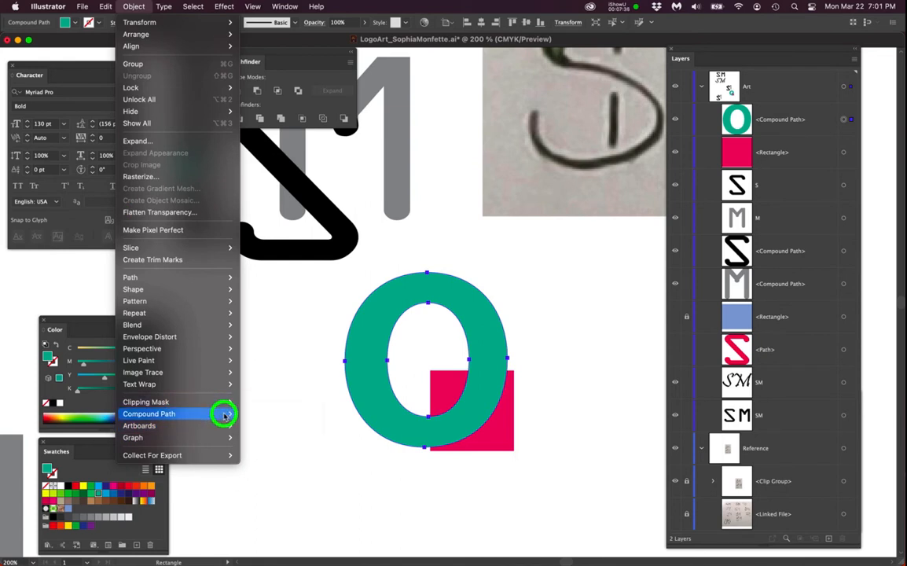
click(253, 401)
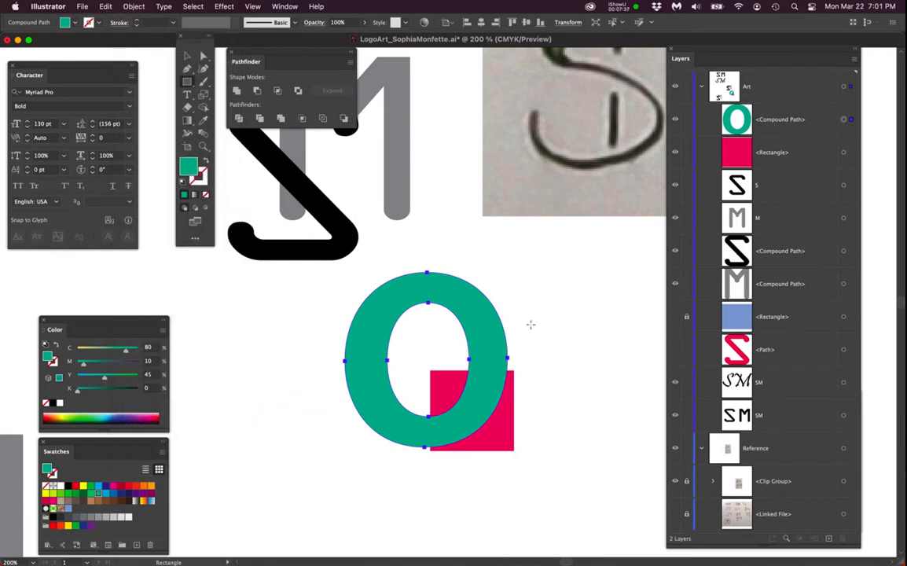
click(133, 7)
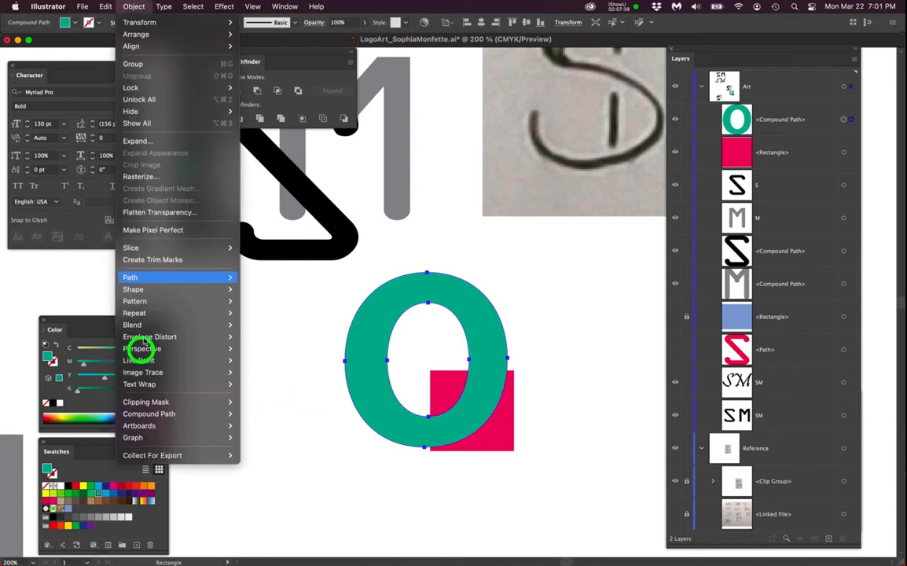
click(250, 425)
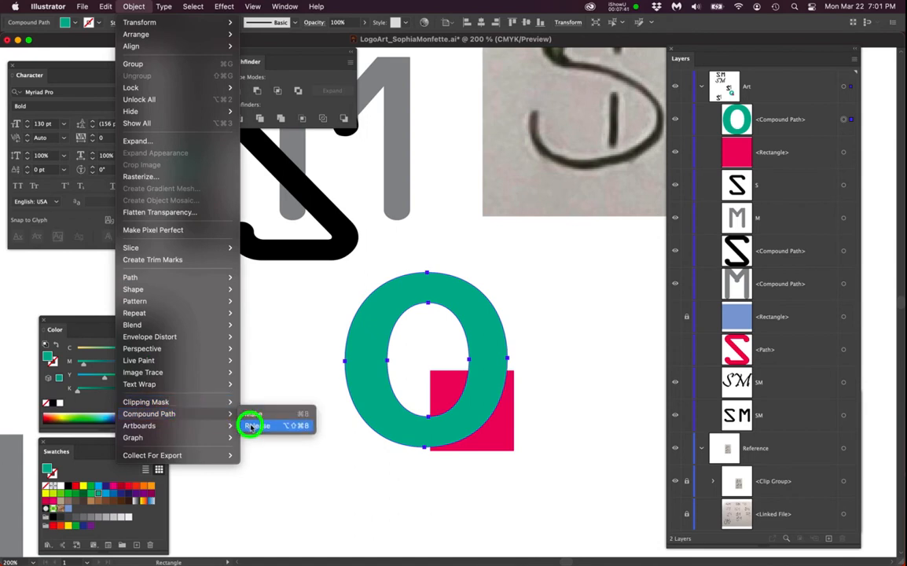
- Fill the O's inner shape with light teal bddbd8
click(565, 319)
click(433, 355)
double_click(188, 167)
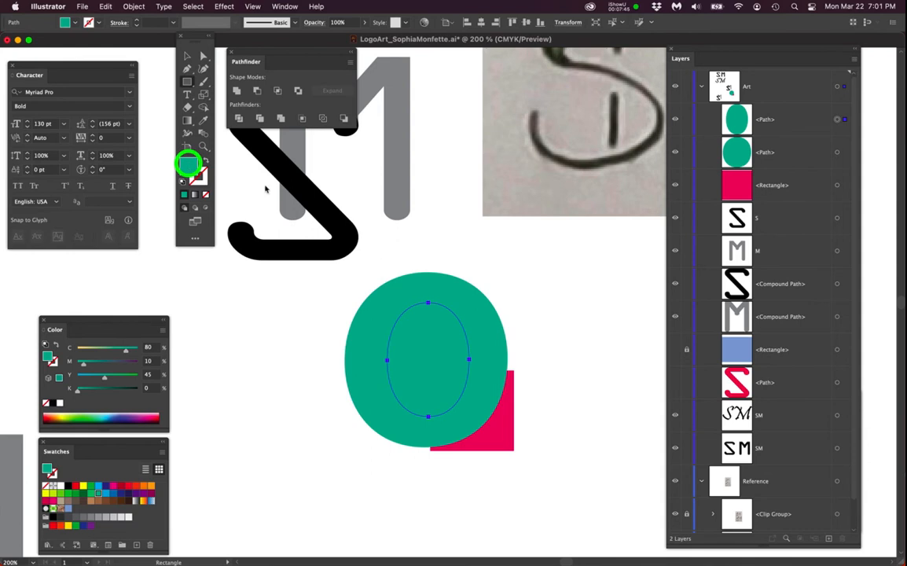
click(302, 132)
click(537, 119)
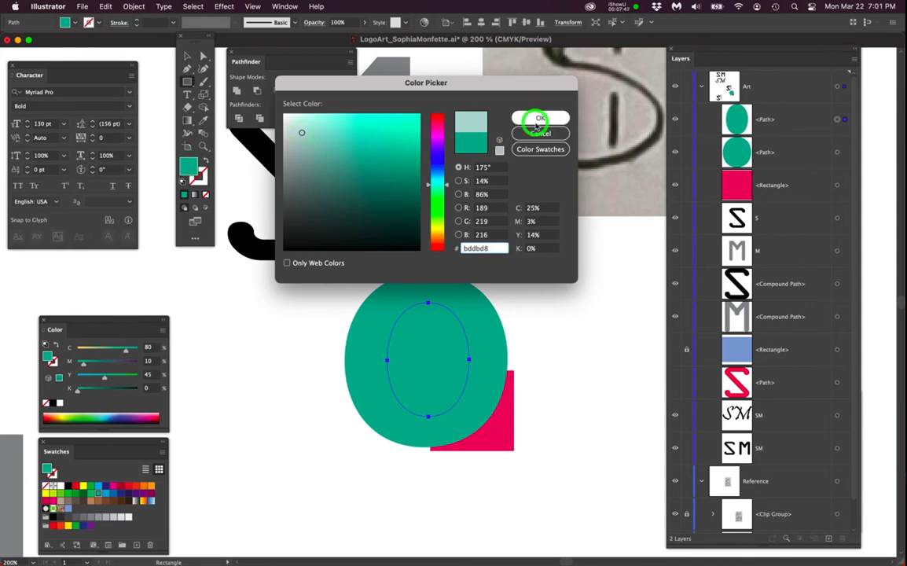
- Select both O shapes and combine them into a compound path again
click(547, 336)
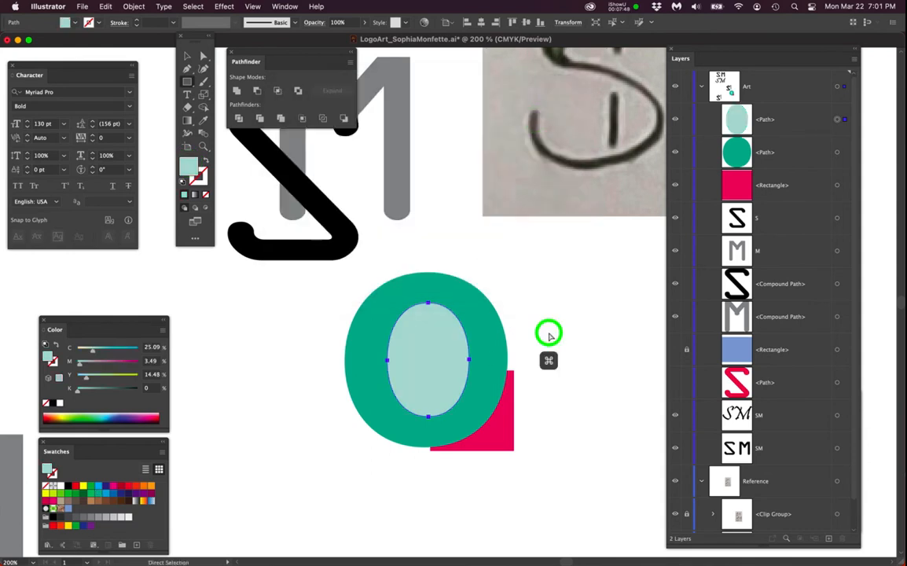
click(451, 362)
shift+click(496, 340)
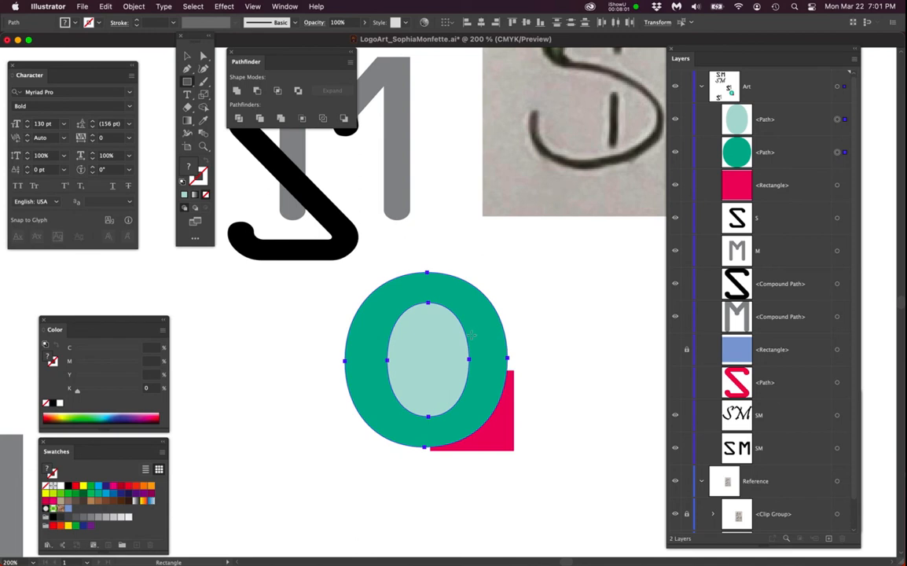
click(135, 7)
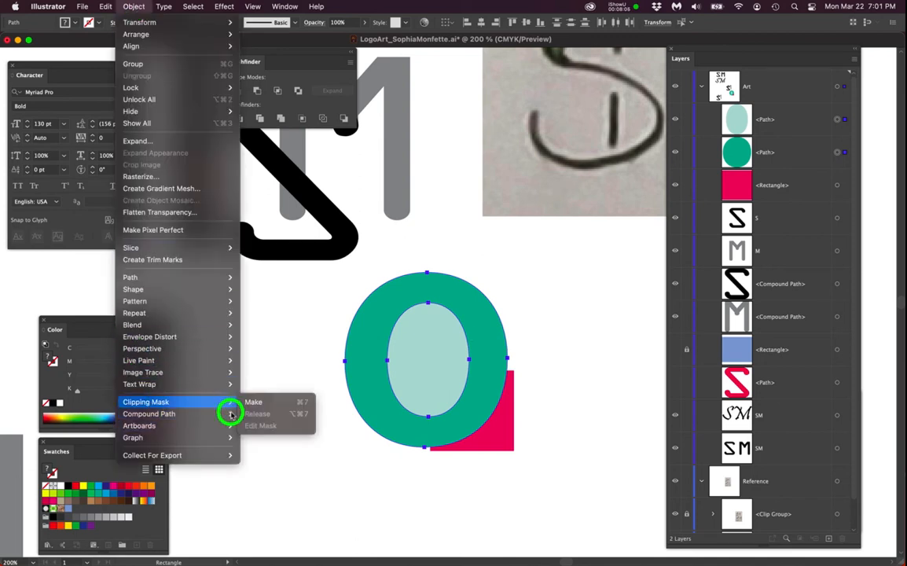
mouse_move(233, 413)
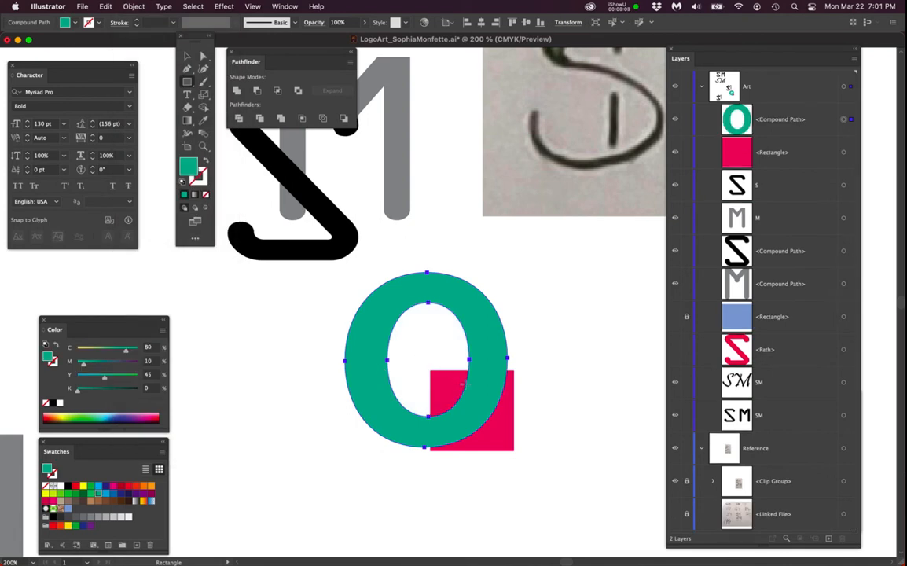
- Delete the green O together with the pink square
drag(349, 333, 525, 472)
key(Delete)
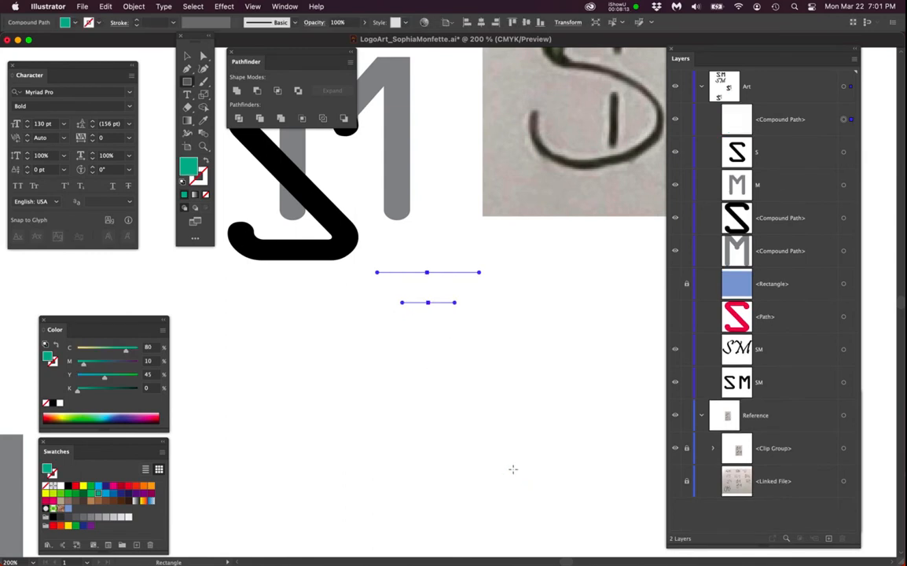
key(Delete)
- Select the outlined S and M and release their compound paths
drag(401, 393, 452, 517)
super+click(390, 261)
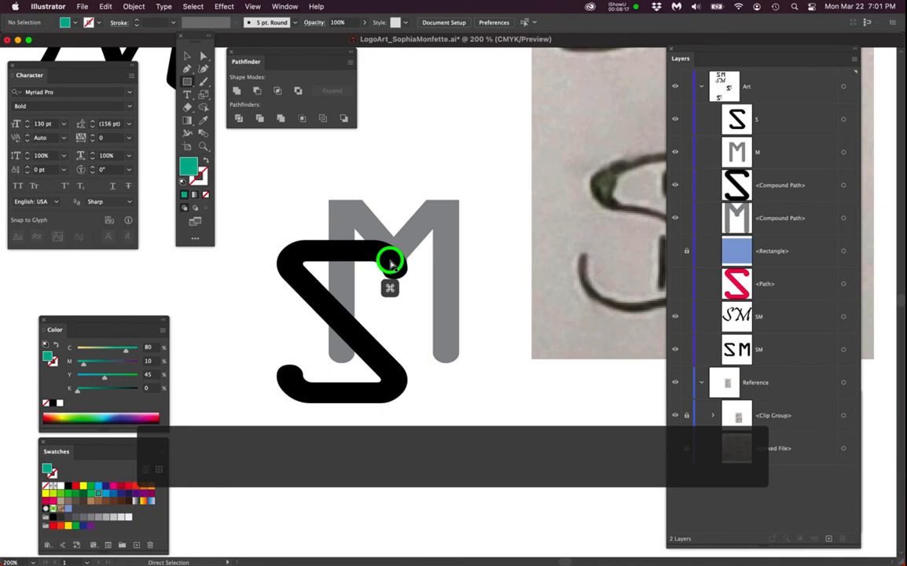
shift+super+click(419, 238)
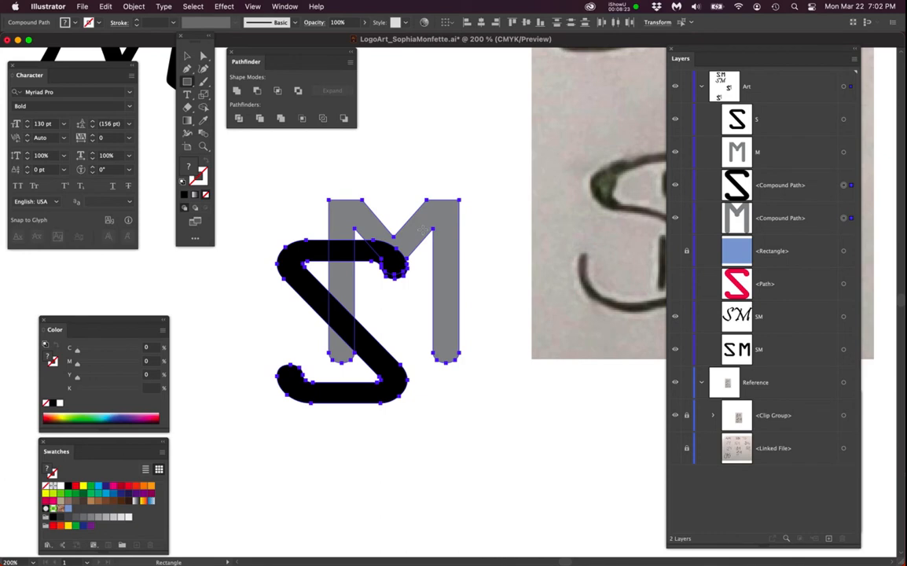
click(134, 6)
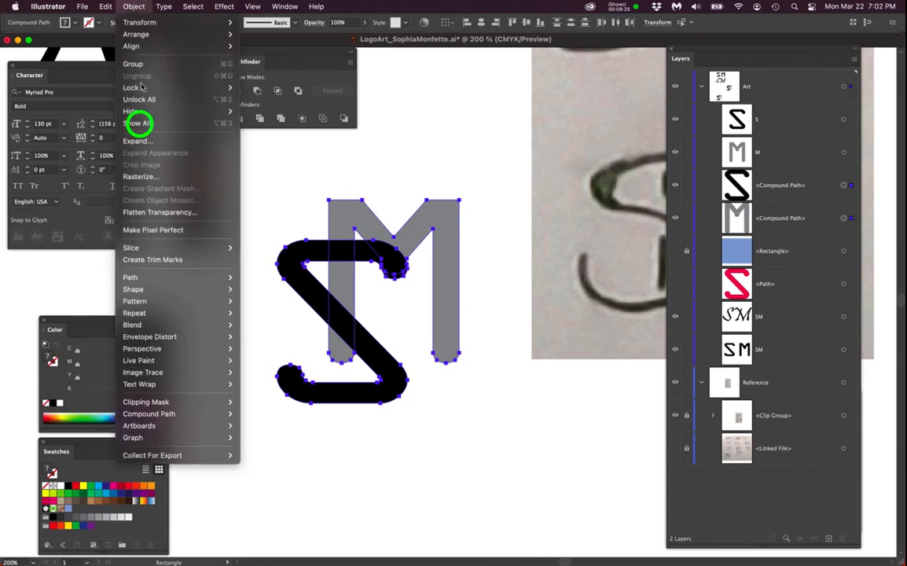
mouse_move(217, 416)
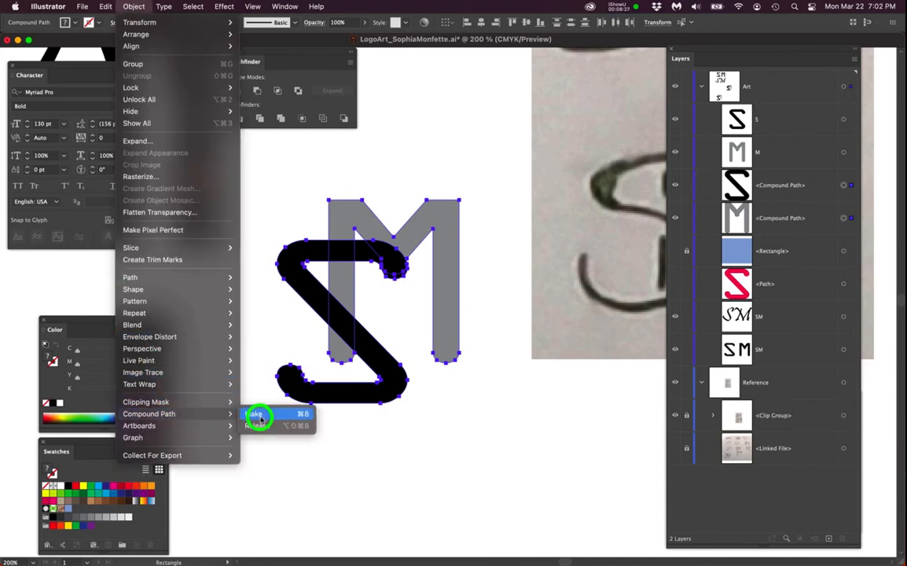
click(261, 426)
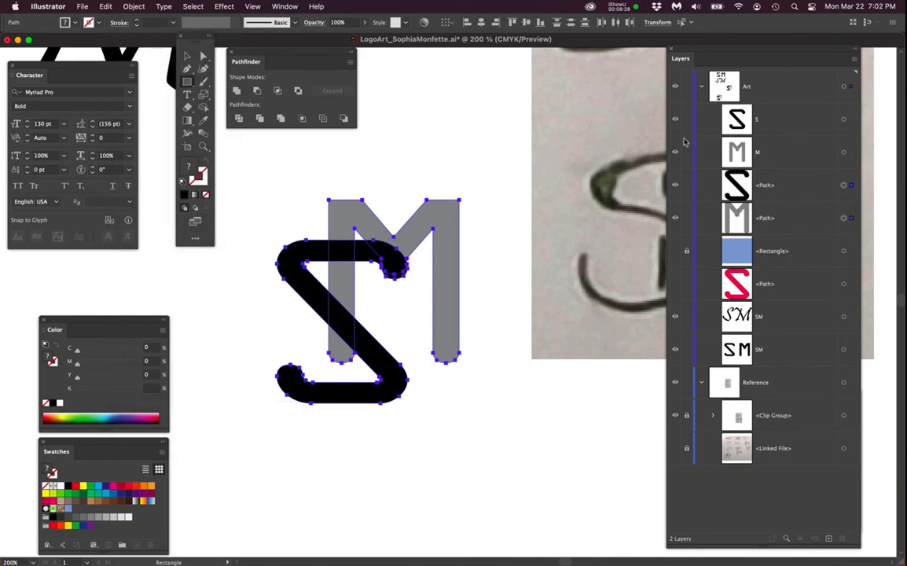
- Examine the released S and M paths and zoom in on the monogram
click(770, 185)
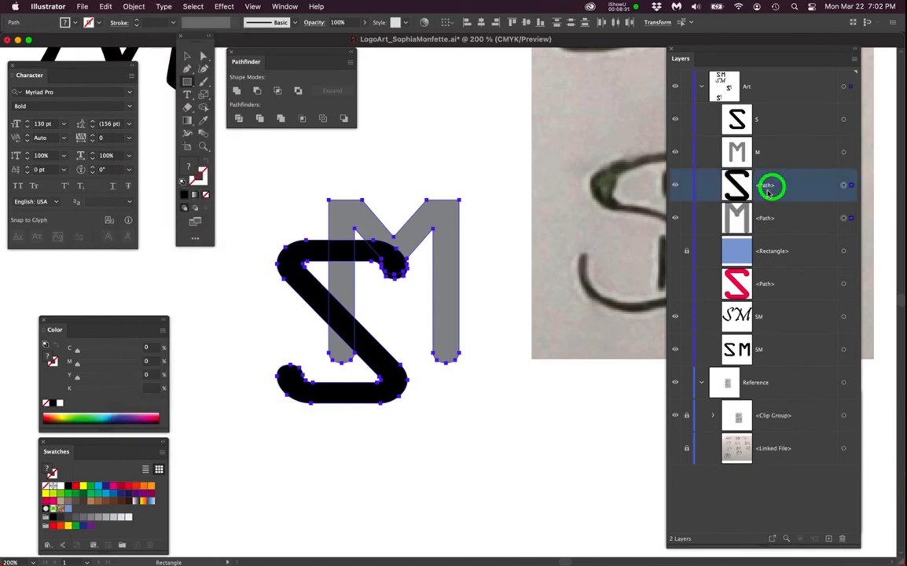
click(766, 223)
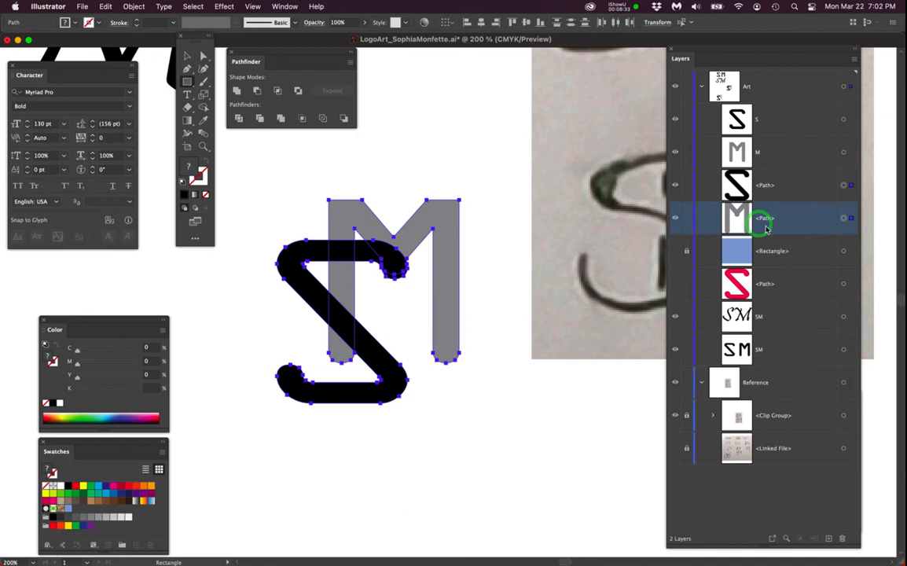
click(498, 288)
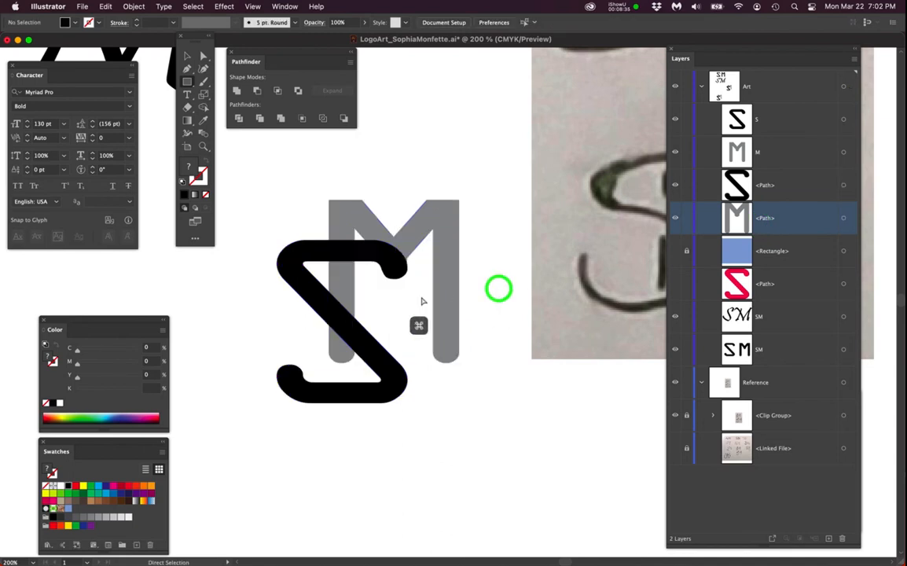
scroll(371, 293, up, 1)
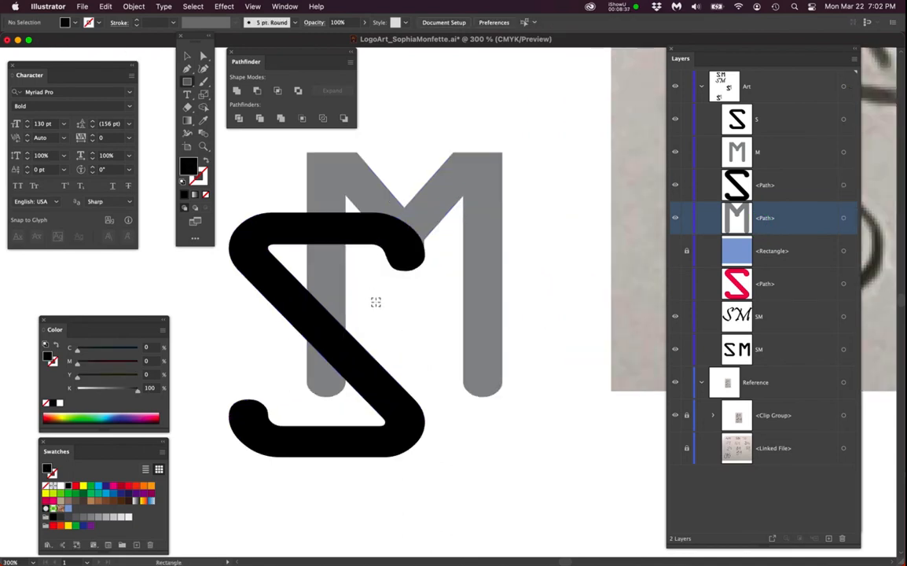
scroll(375, 303, up, 1)
drag(375, 315, 449, 303)
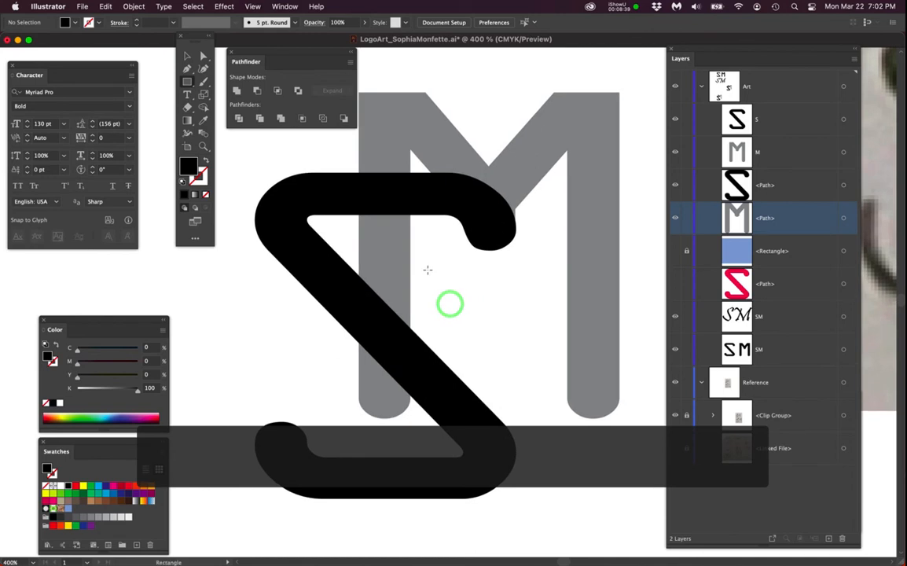
- Try a 4 pt white stroke on the S path, then remove the stroke again
super+click(385, 200)
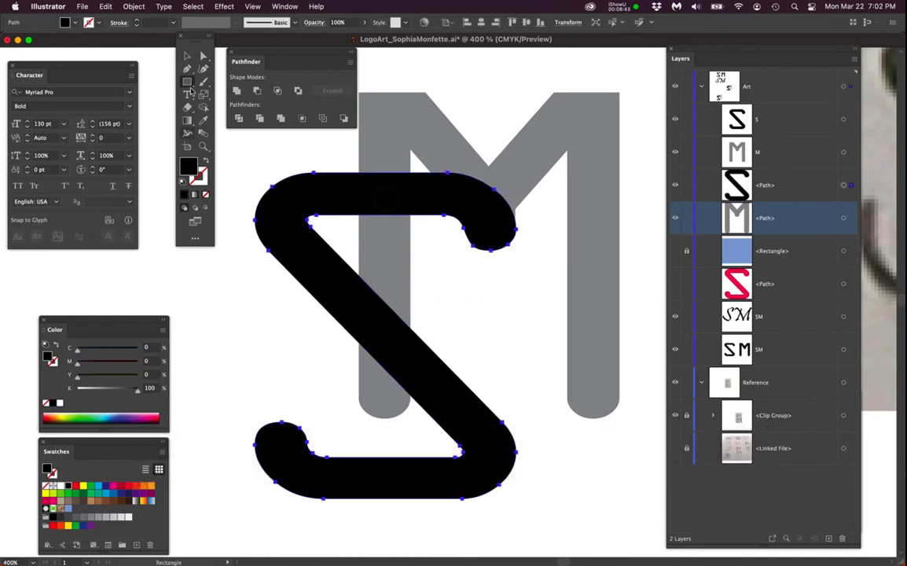
click(202, 54)
click(432, 198)
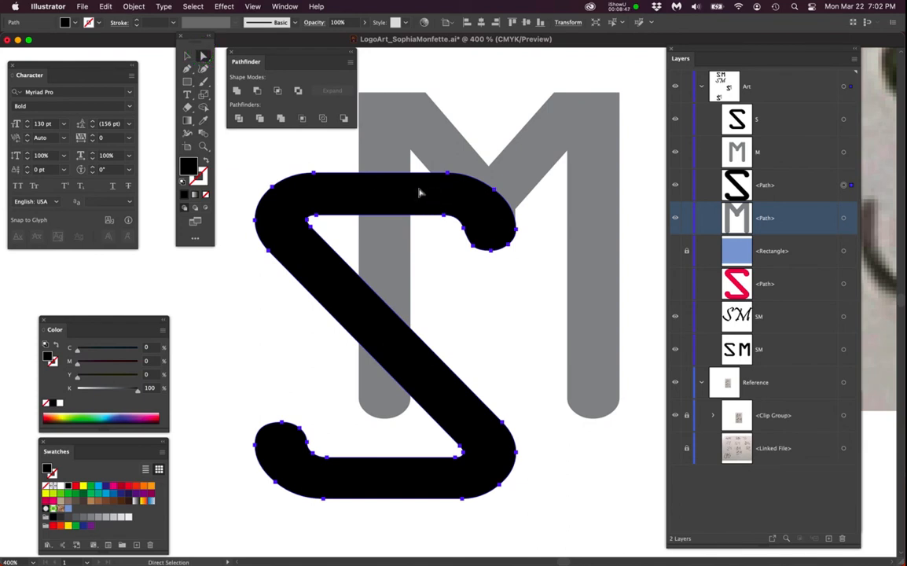
scroll(493, 252, down, 2)
drag(603, 222, 296, 343)
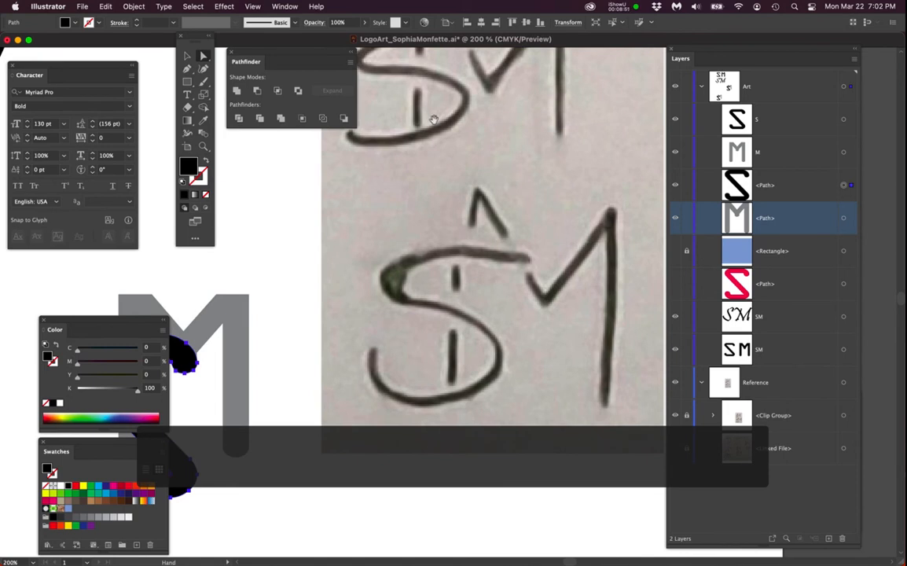
drag(359, 263, 554, 206)
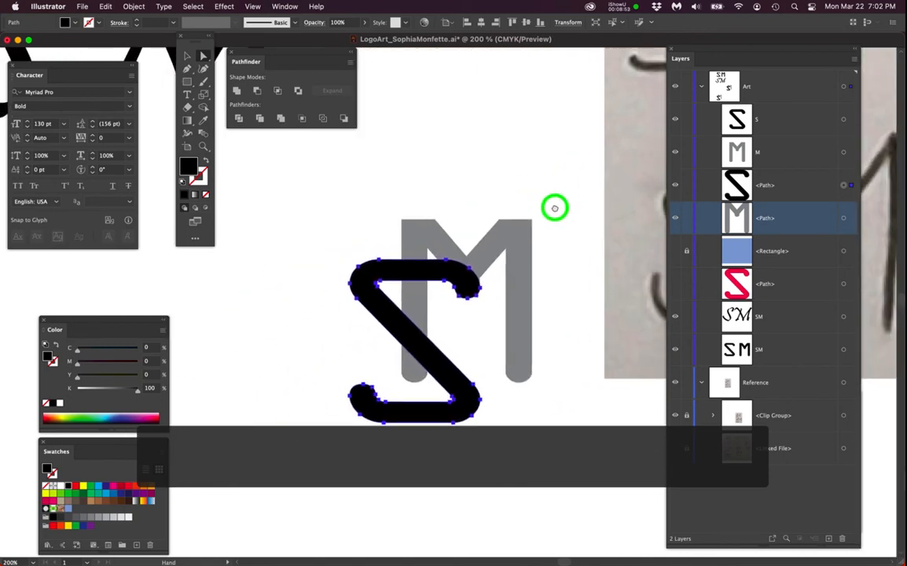
scroll(481, 259, up, 1)
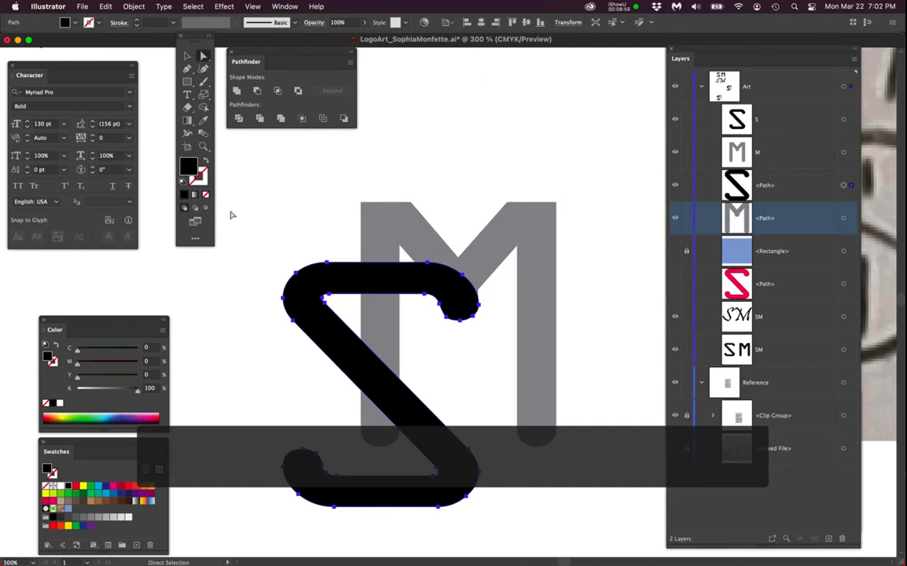
double_click(185, 166)
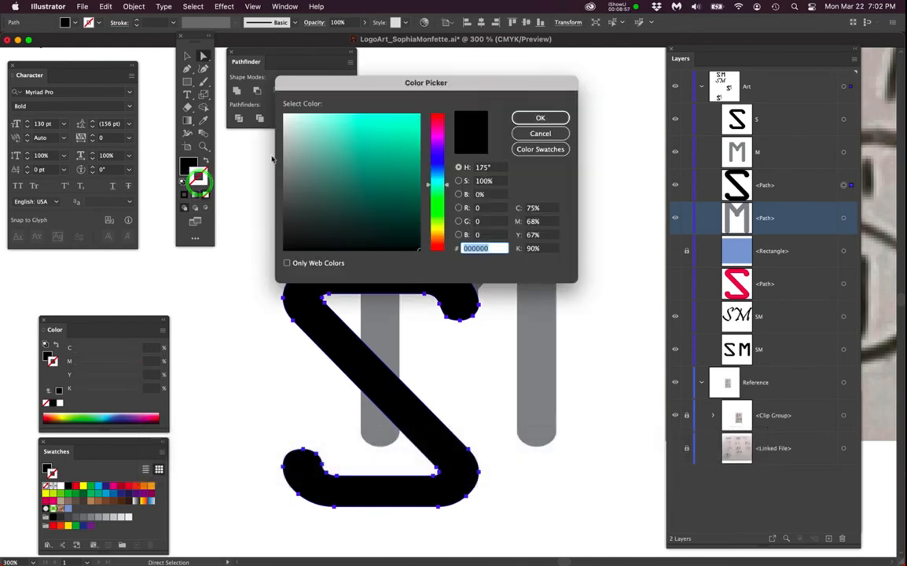
click(285, 115)
click(526, 117)
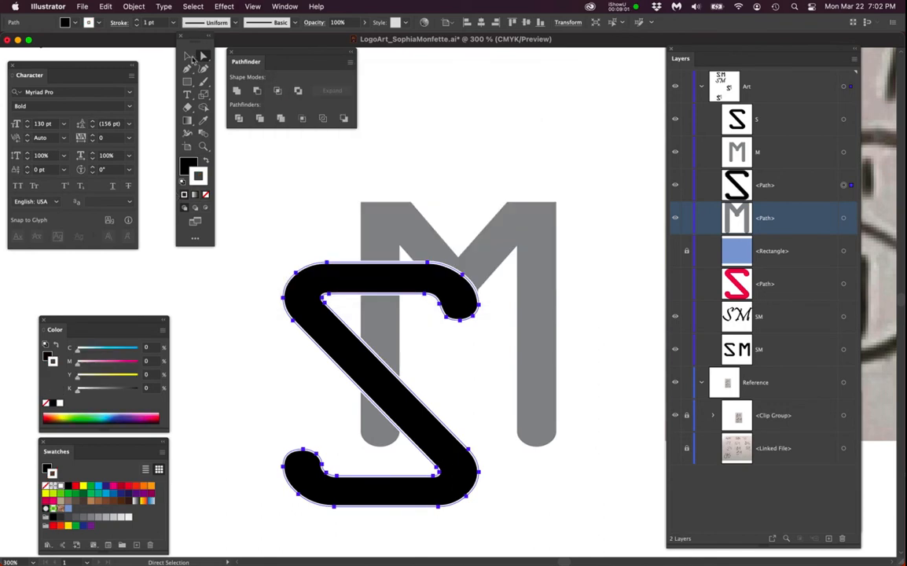
click(136, 21)
click(137, 21)
click(137, 20)
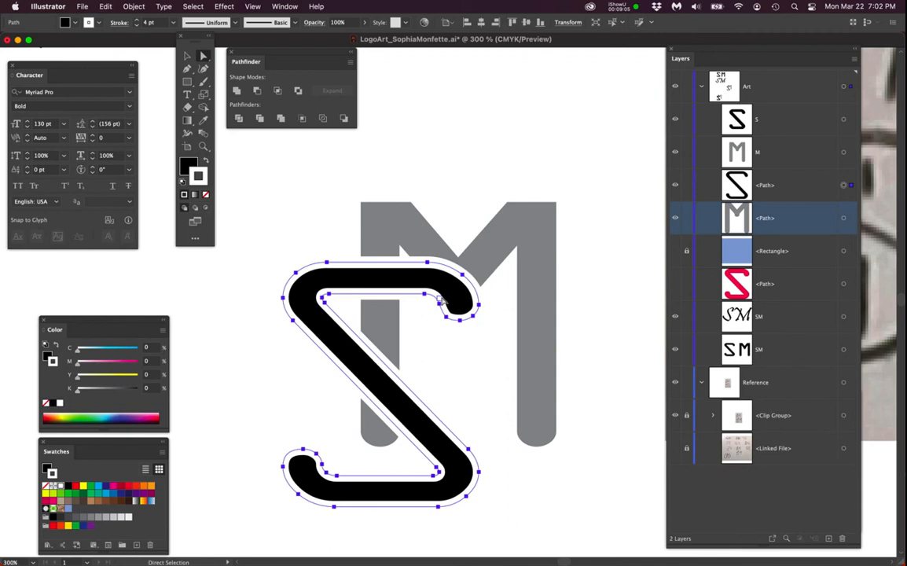
click(205, 194)
scroll(398, 252, up, 1)
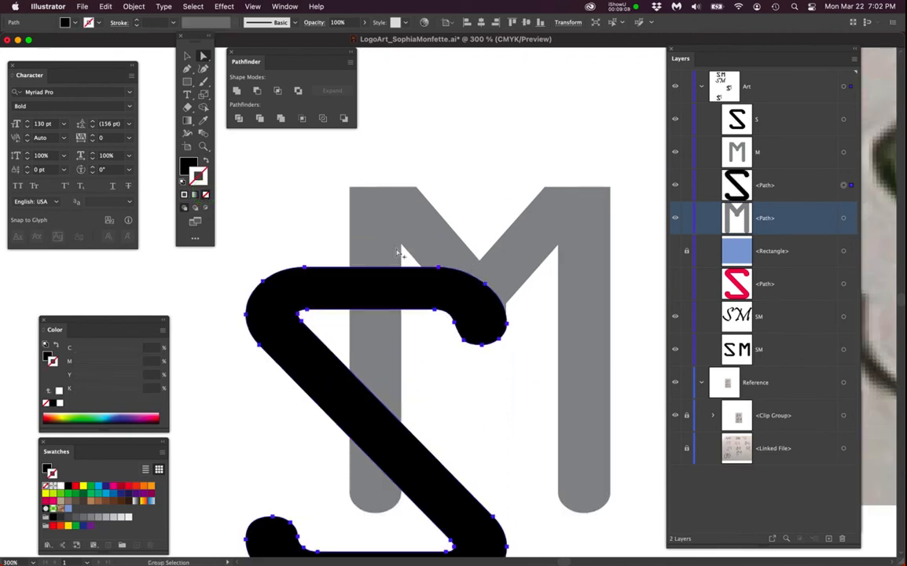
- Select the S path and start an Offset Path on it, trying an offset of 0.1 in
drag(458, 288, 471, 230)
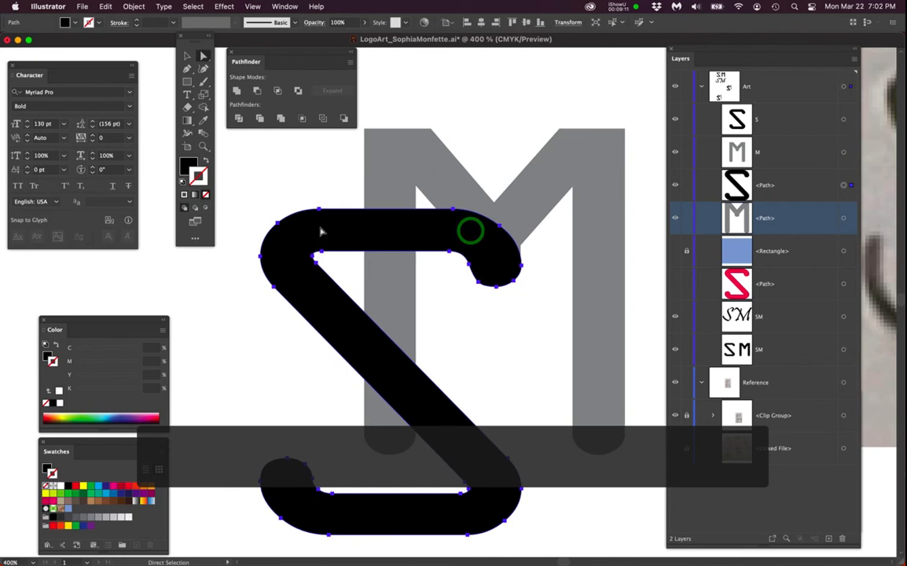
click(310, 180)
click(342, 231)
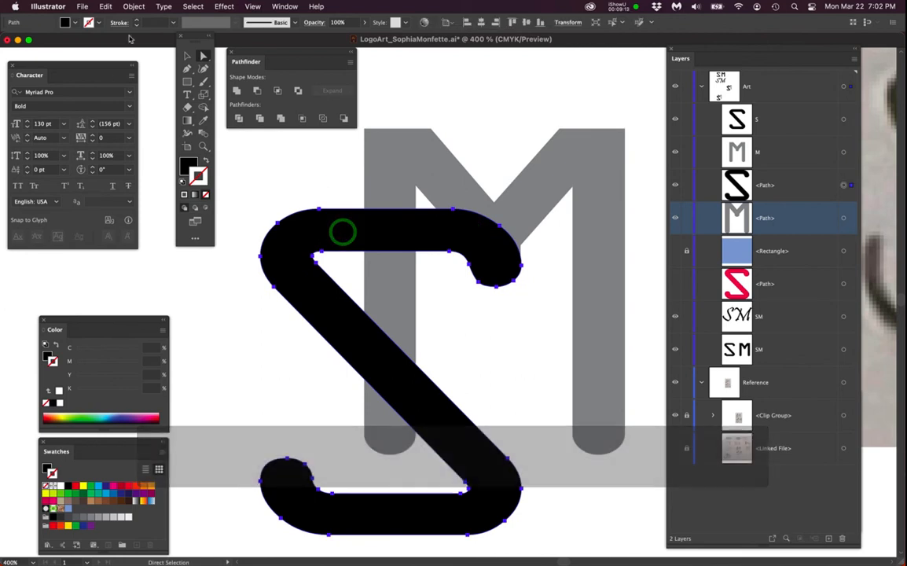
click(134, 6)
click(158, 277)
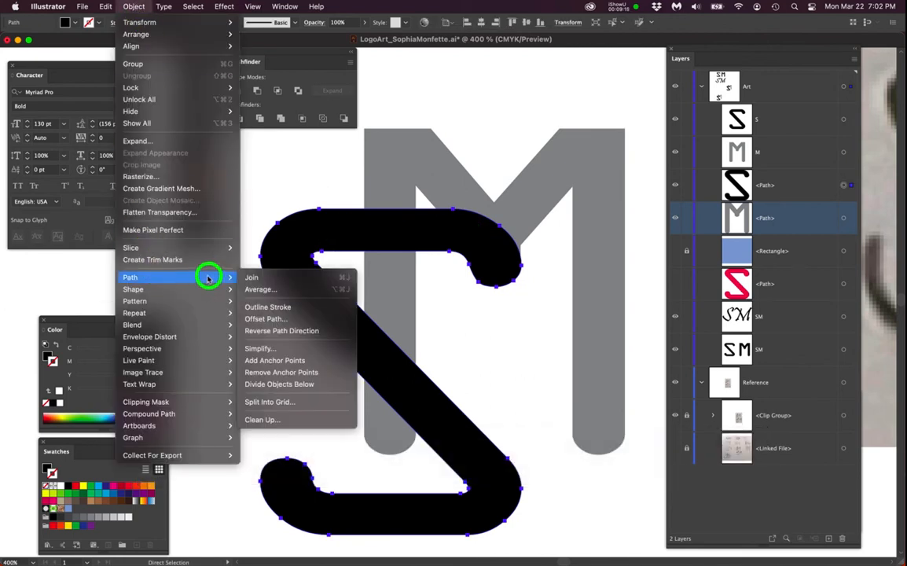
click(263, 319)
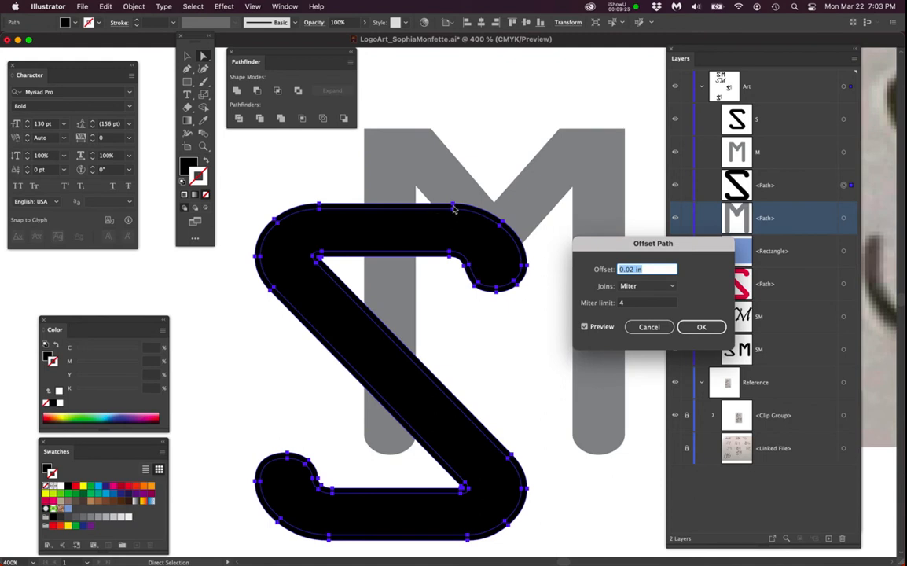
click(627, 268)
double_click(633, 268)
text(1)
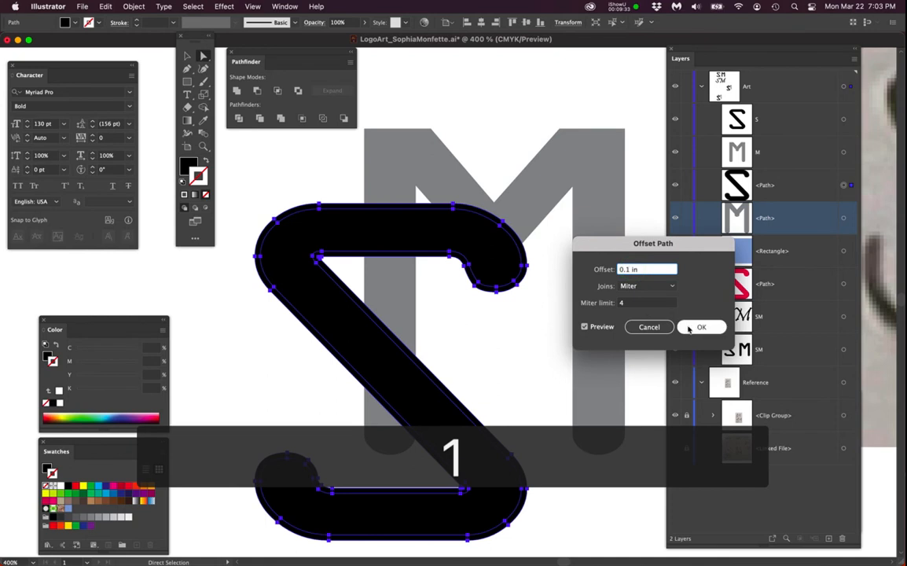
click(584, 327)
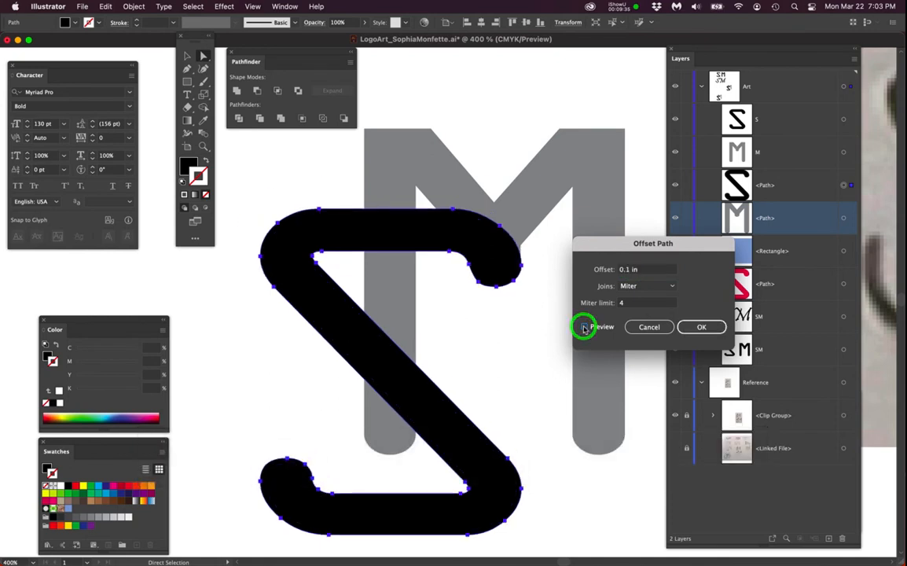
click(584, 327)
- Offset the S path by 0.02 in with miter joins
click(626, 271)
double_click(627, 269)
text(02)
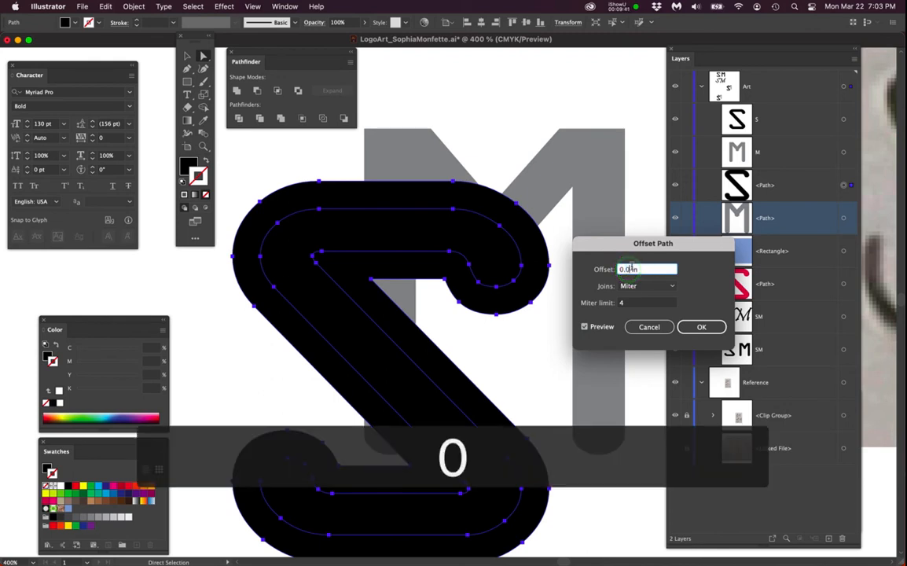
click(584, 327)
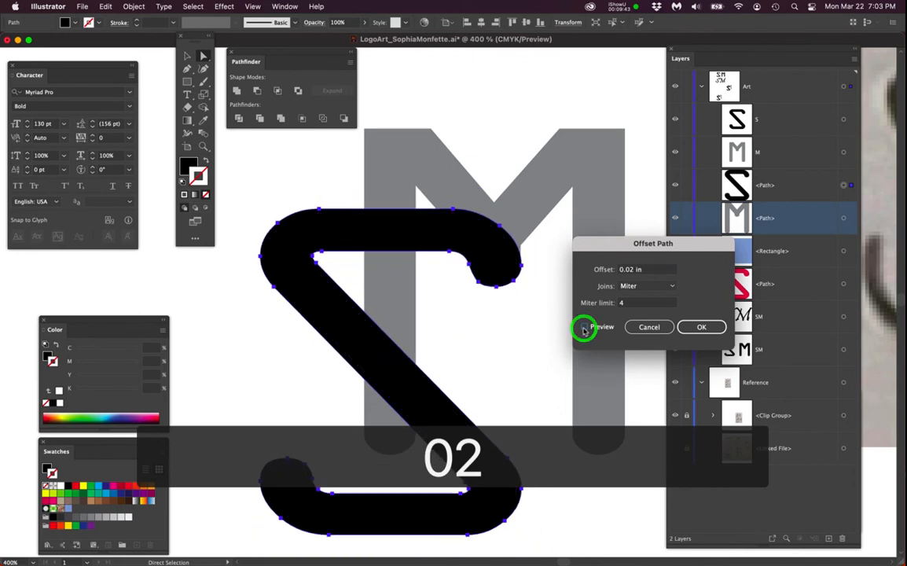
click(583, 327)
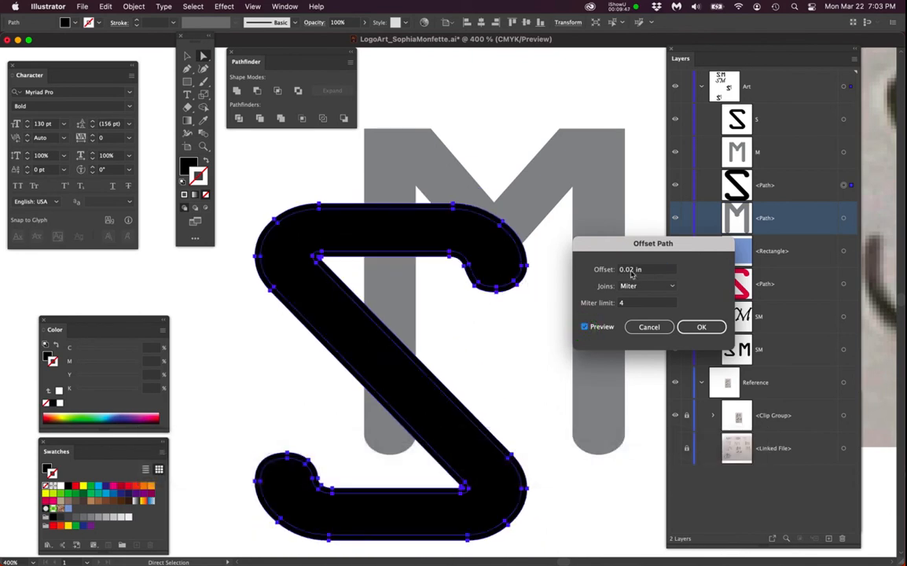
click(705, 327)
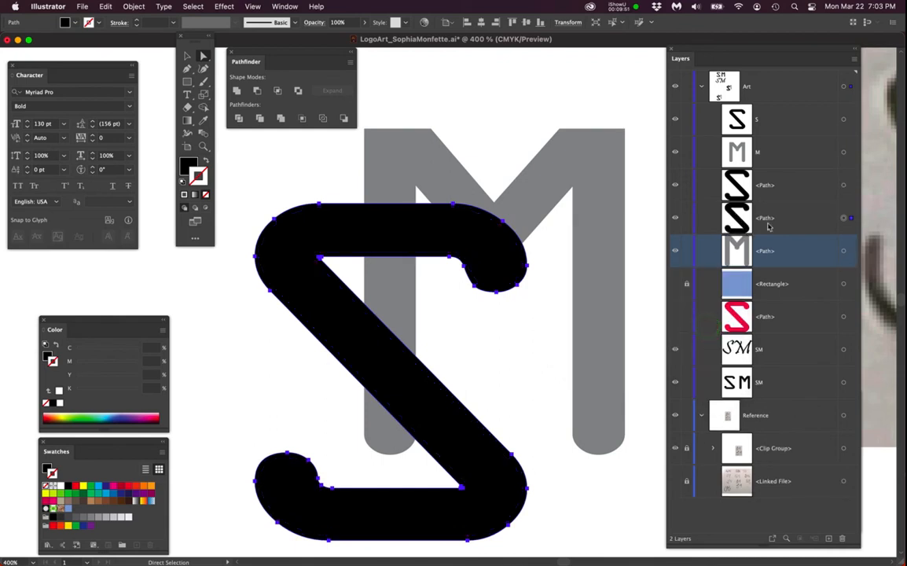
- Fill the new offset outline of the S with white
click(843, 219)
click(185, 166)
click(185, 167)
click(282, 114)
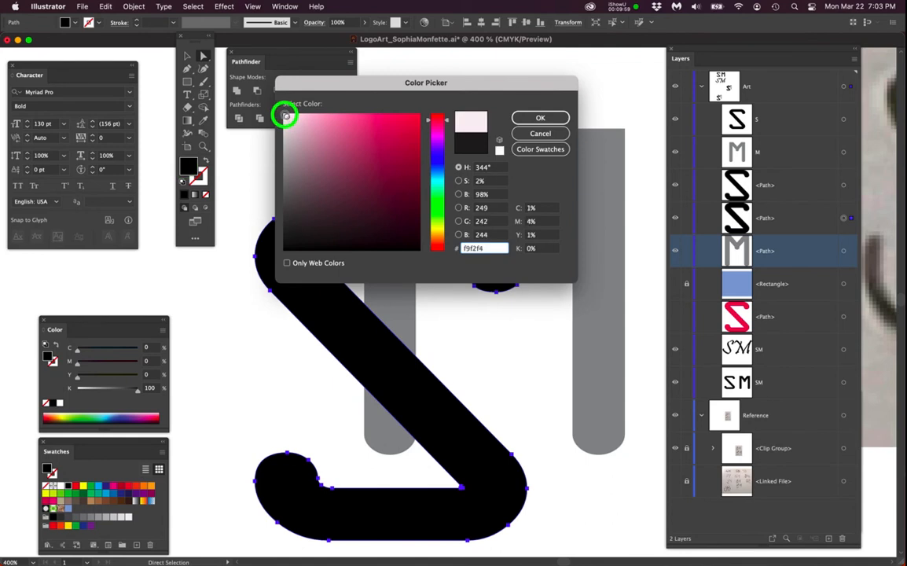
click(538, 117)
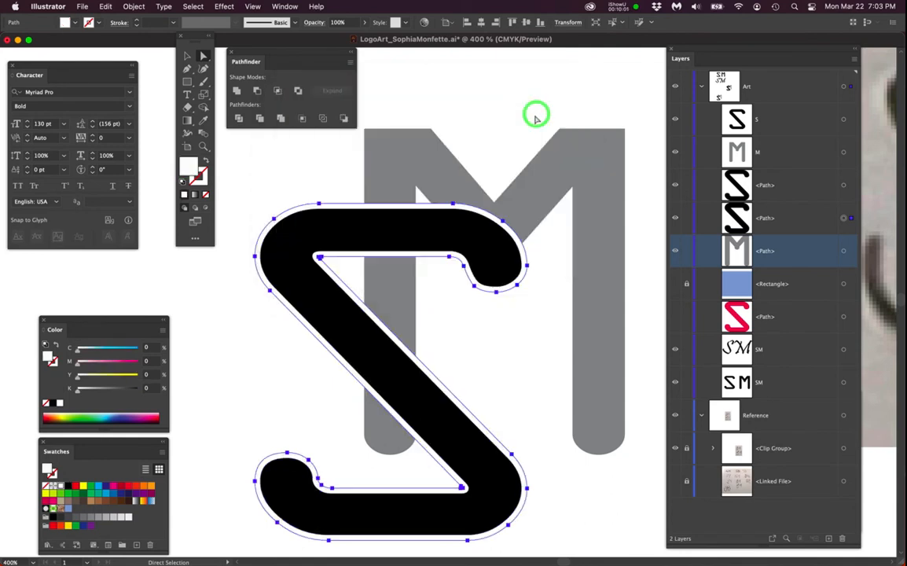
click(502, 129)
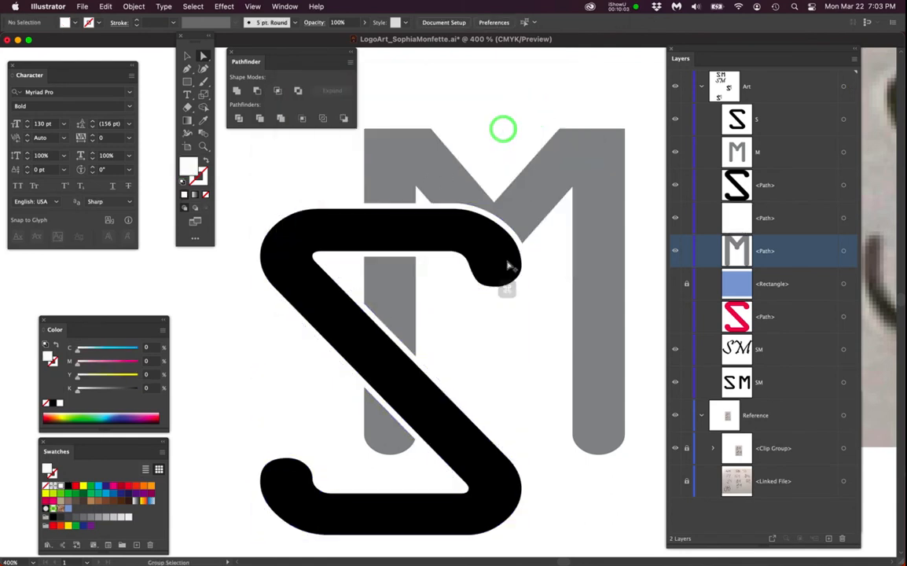
- Lock the S path and its white offset outline
key(super+minus)
drag(491, 335, 444, 300)
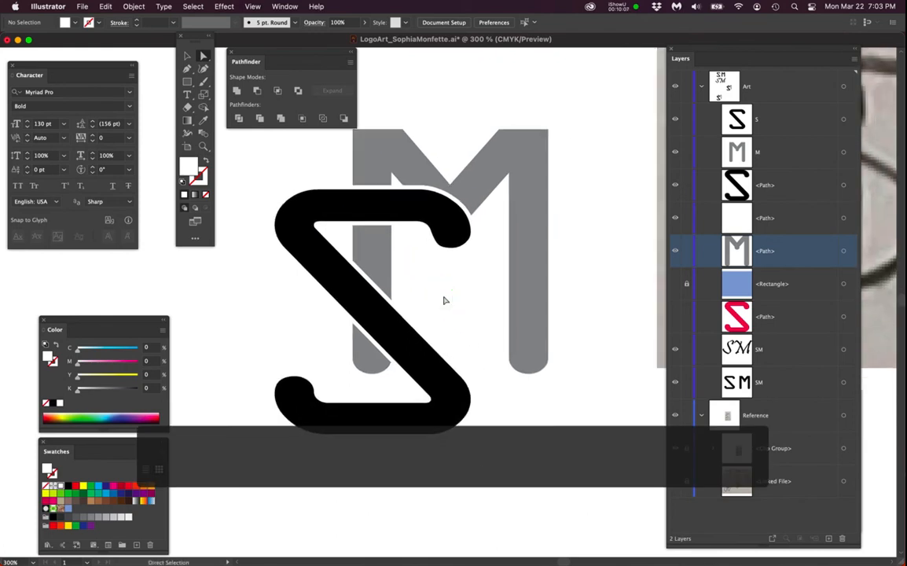
drag(450, 301, 455, 321)
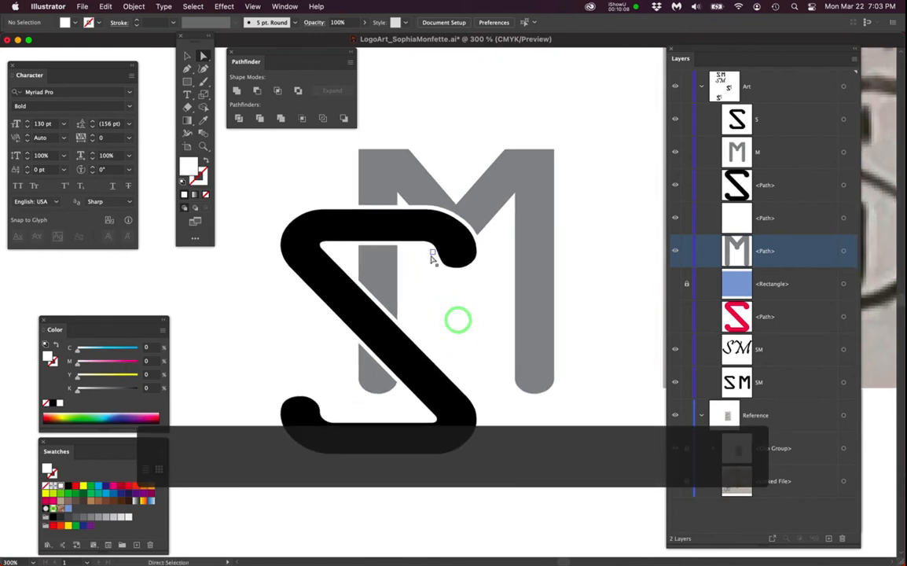
click(686, 186)
click(686, 218)
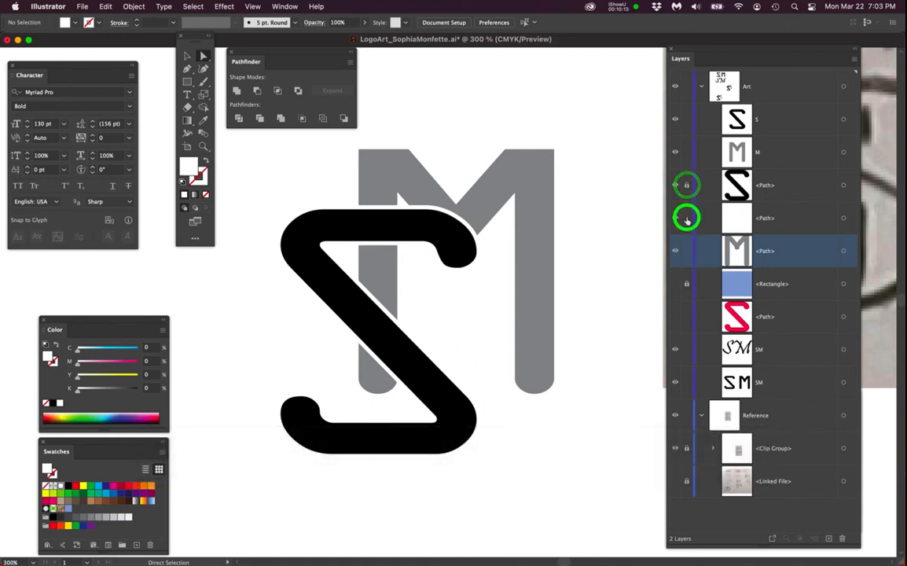
- Toggle the visibility of the offset outline and the S path to compare them
click(675, 219)
click(675, 219)
click(675, 218)
click(675, 218)
click(675, 185)
click(675, 185)
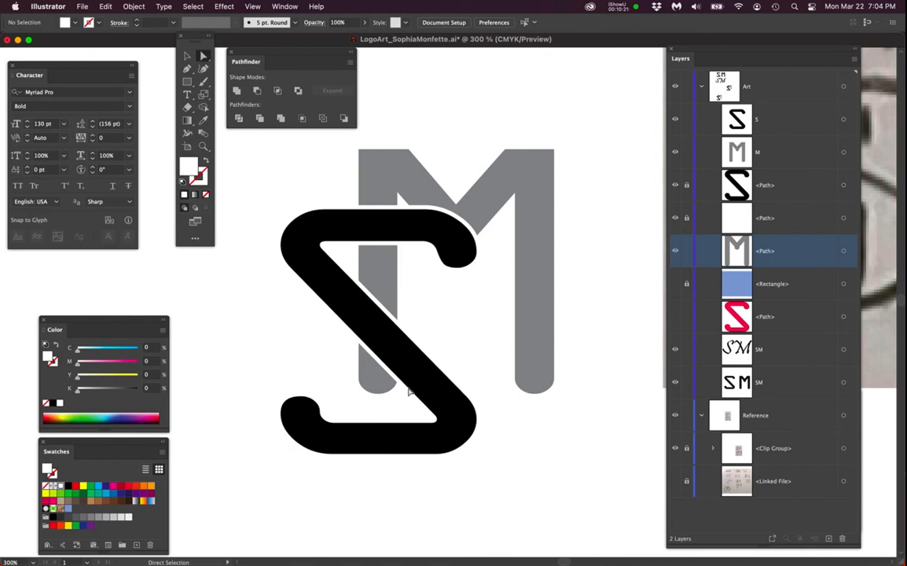
- Show the rulers and pull a horizontal guide down to the bottom of the S
scroll(463, 427, up, 1)
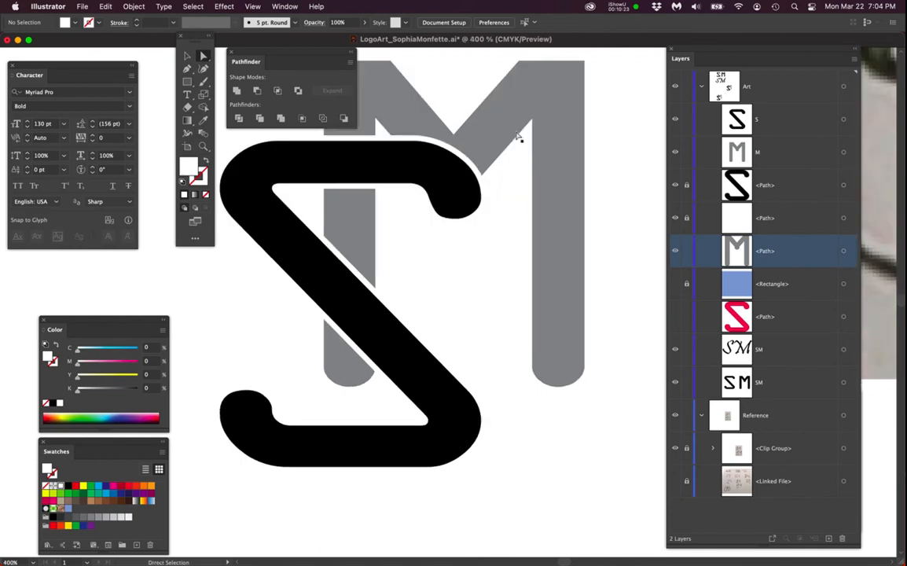
key(shift+r)
click(566, 42)
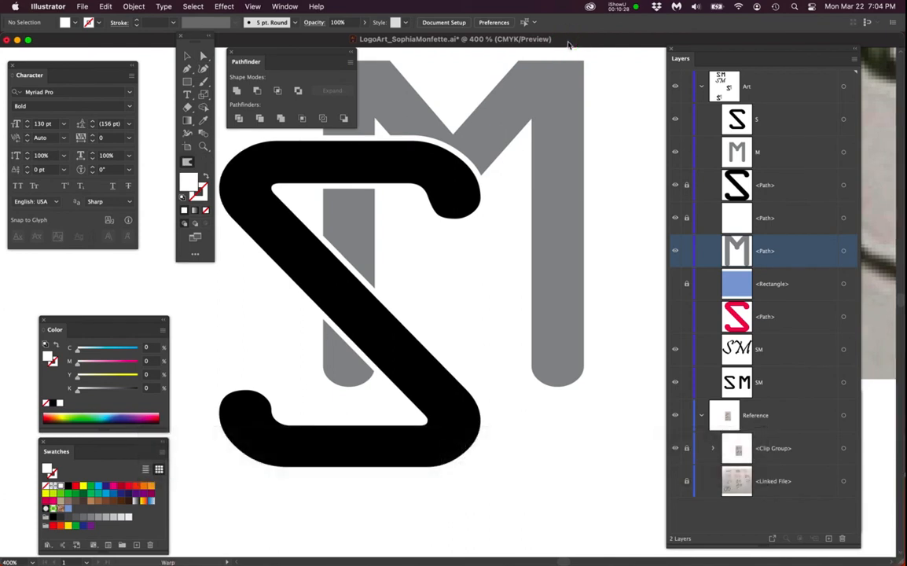
key(super+r)
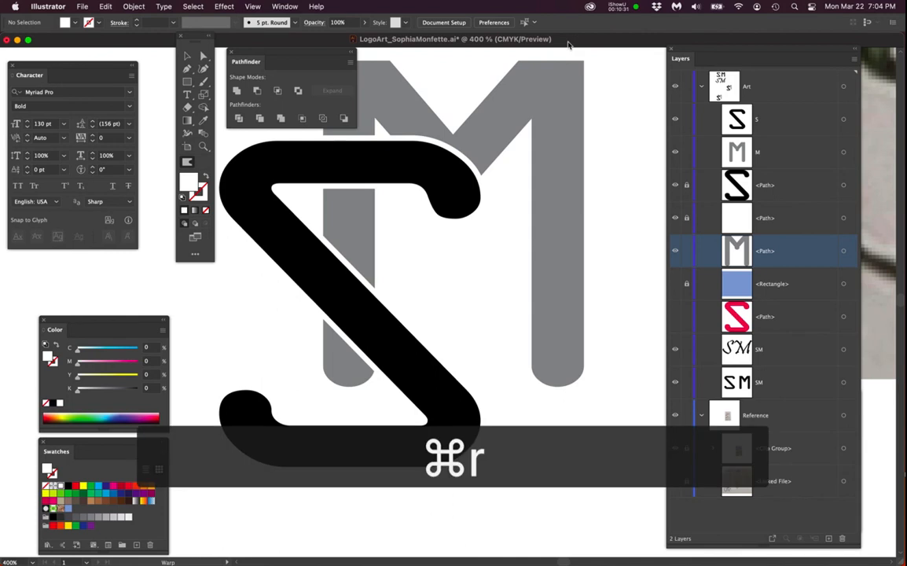
drag(575, 53, 576, 469)
key(a)
key(super+semicolon)
key(super+semicolon)
key(super+semicolon)
key(shift+r)
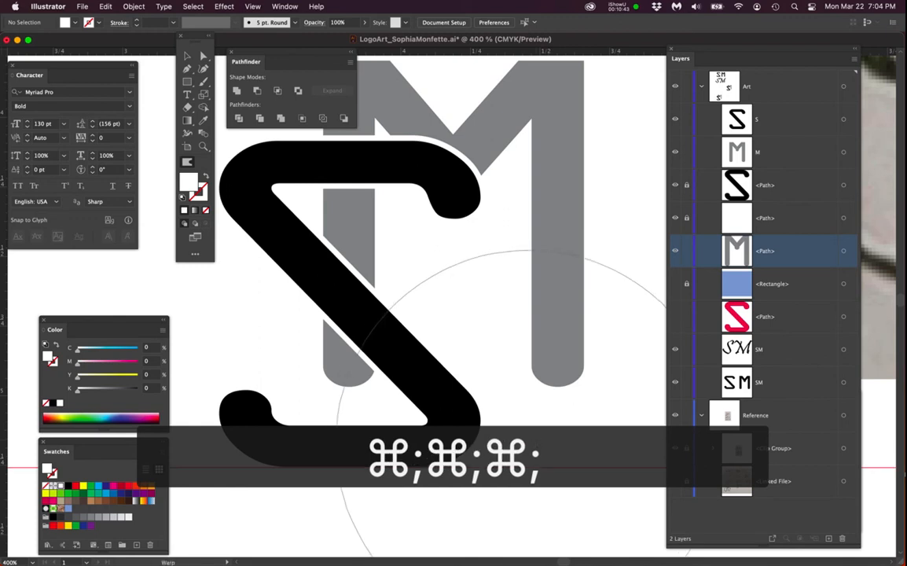
key(a)
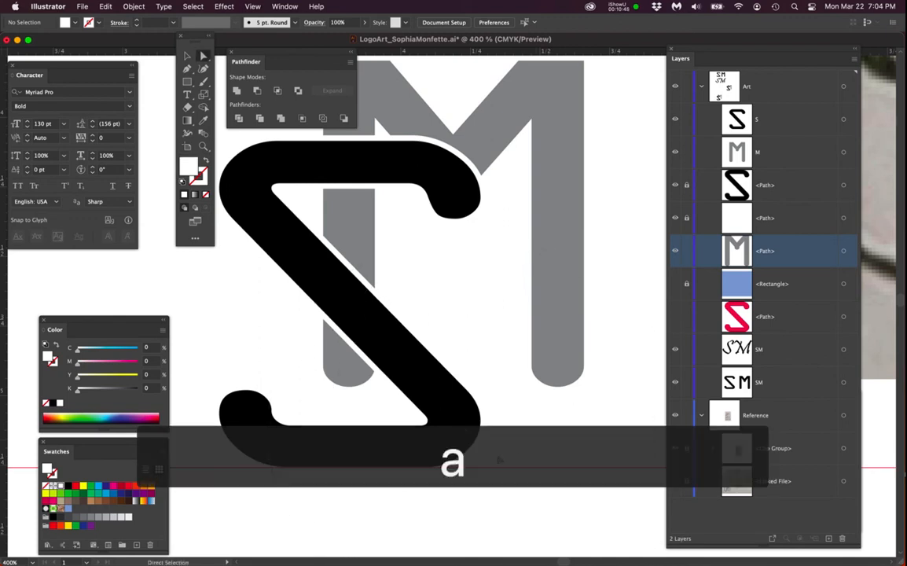
- Lengthen both legs of the M by moving their bottom anchor points down to the guide
drag(457, 423, 509, 450)
scroll(510, 449, down, 1)
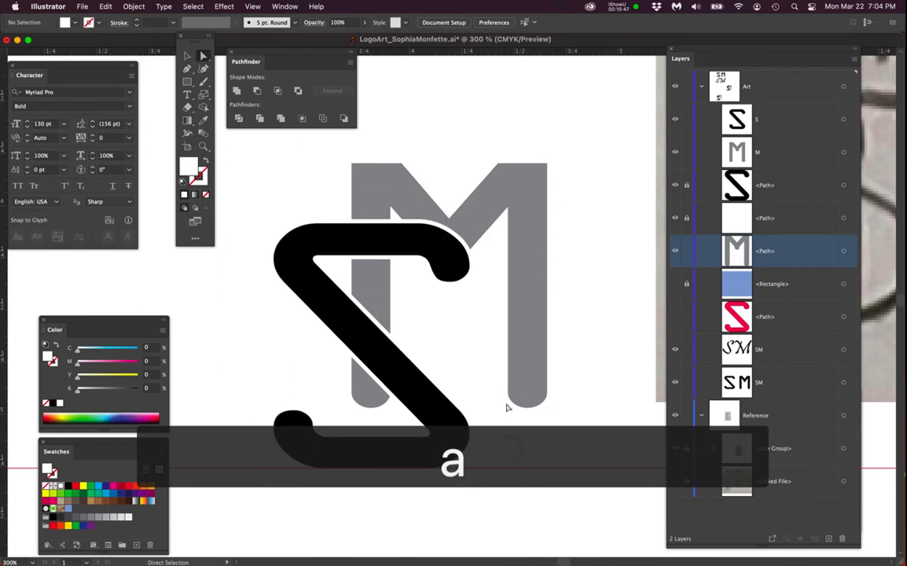
drag(495, 366, 555, 426)
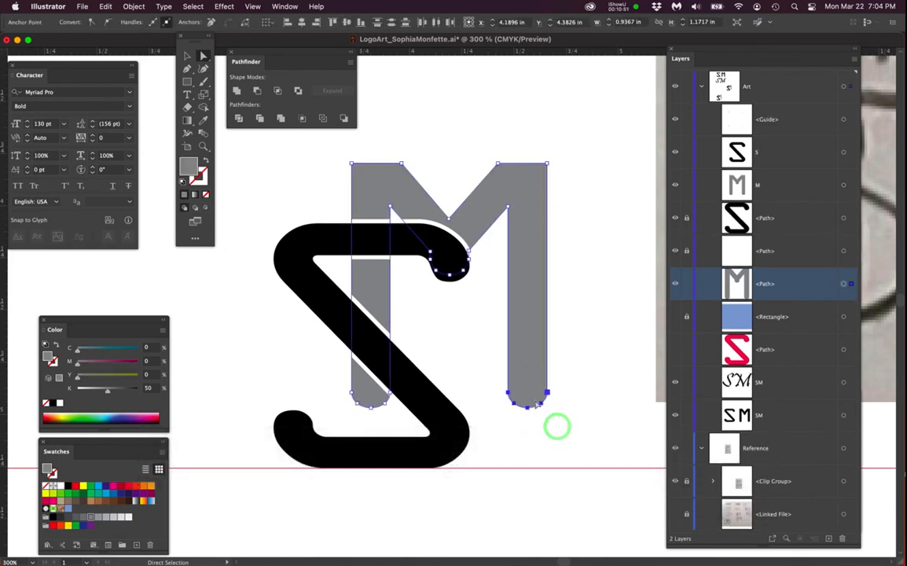
click(548, 393)
drag(548, 393, 538, 454)
drag(338, 385, 387, 418)
click(571, 415)
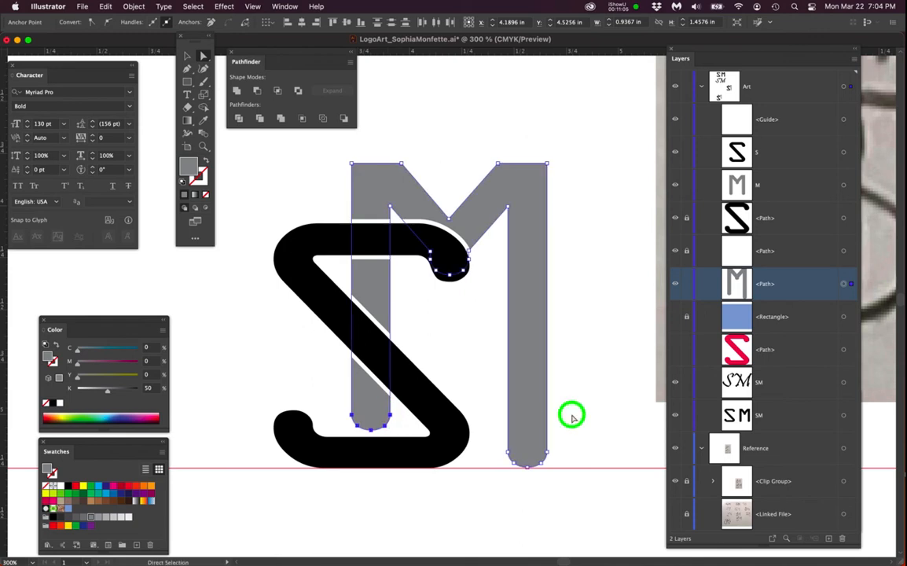
- Save the document
scroll(508, 407, down, 1)
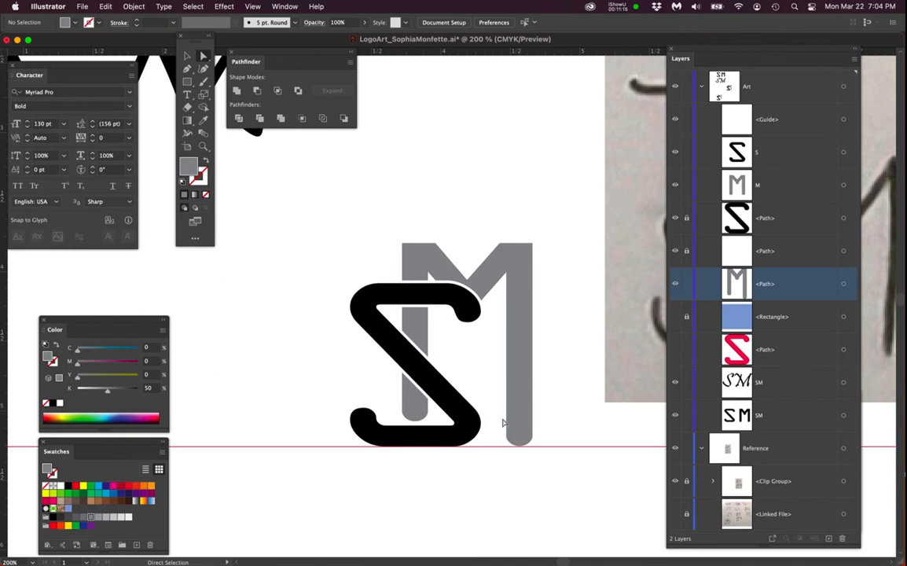
key(v)
key(super+s)
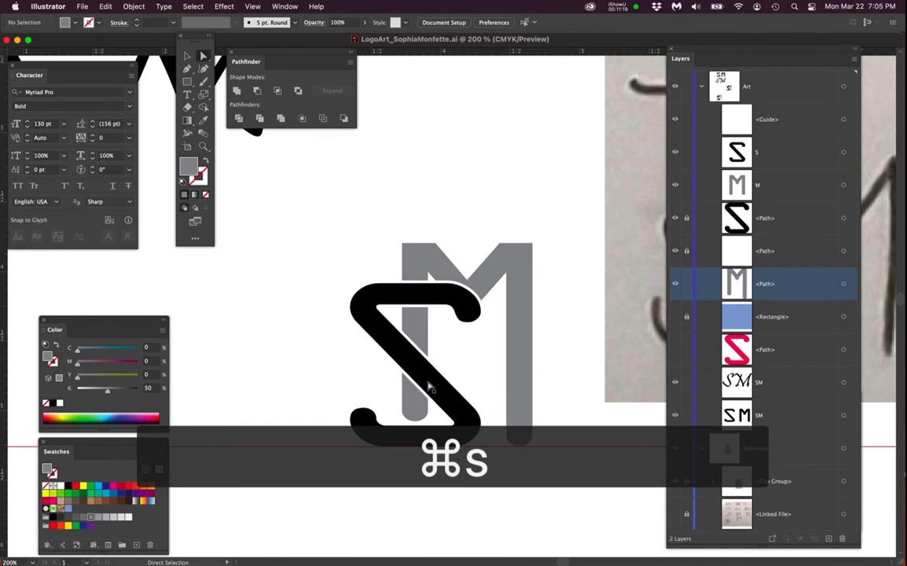
- Show the hidden blue rectangle layer
scroll(432, 376, down, 1)
scroll(432, 383, down, 1)
drag(486, 416, 410, 343)
click(674, 317)
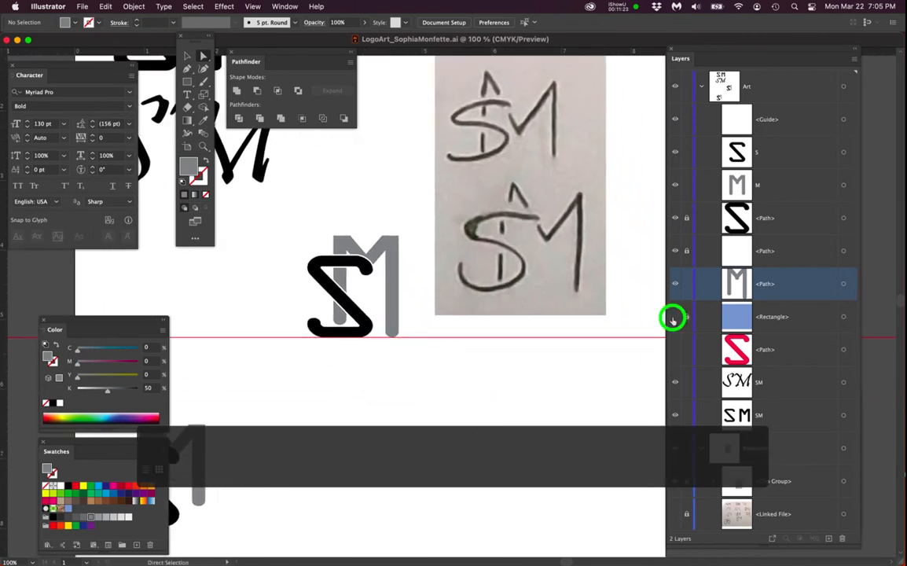
- Delete the horizontal guide
scroll(549, 376, left, 3)
scroll(548, 376, down, 2)
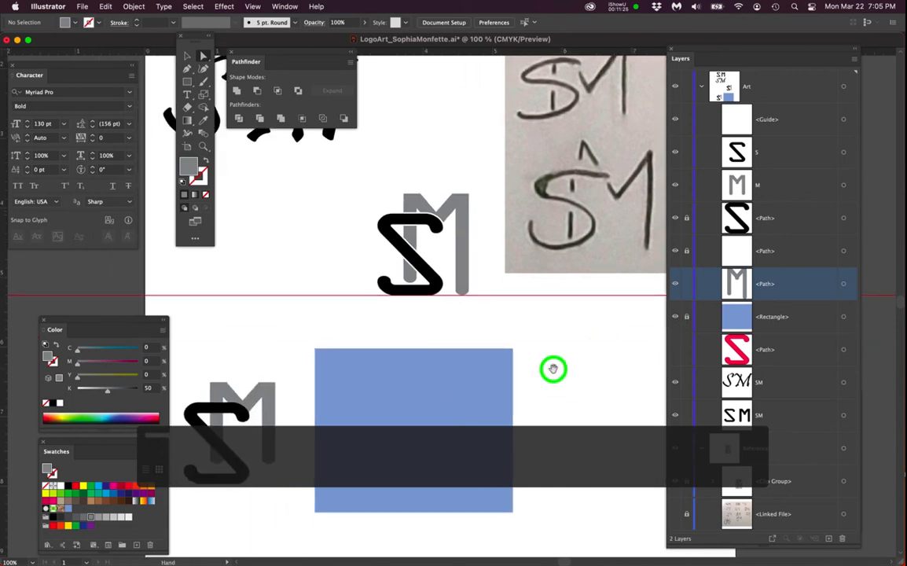
drag(798, 123, 844, 539)
- Unlock the S path and its white offset outline
drag(342, 180, 308, 193)
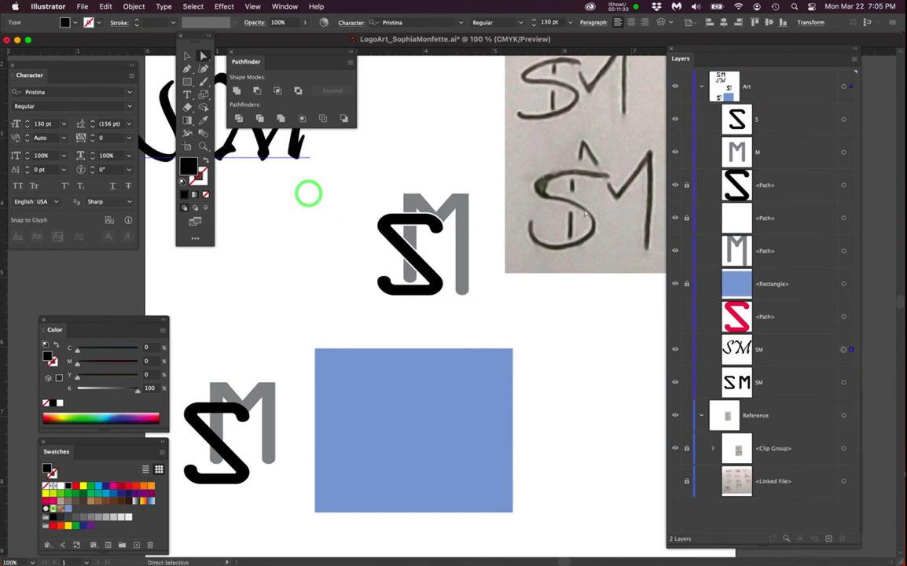
key(a)
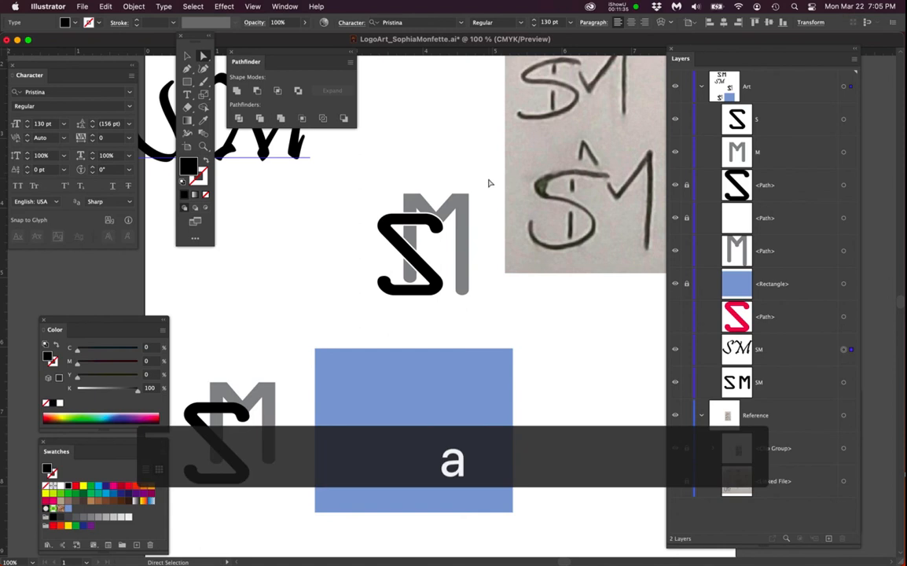
drag(488, 183, 353, 319)
click(687, 184)
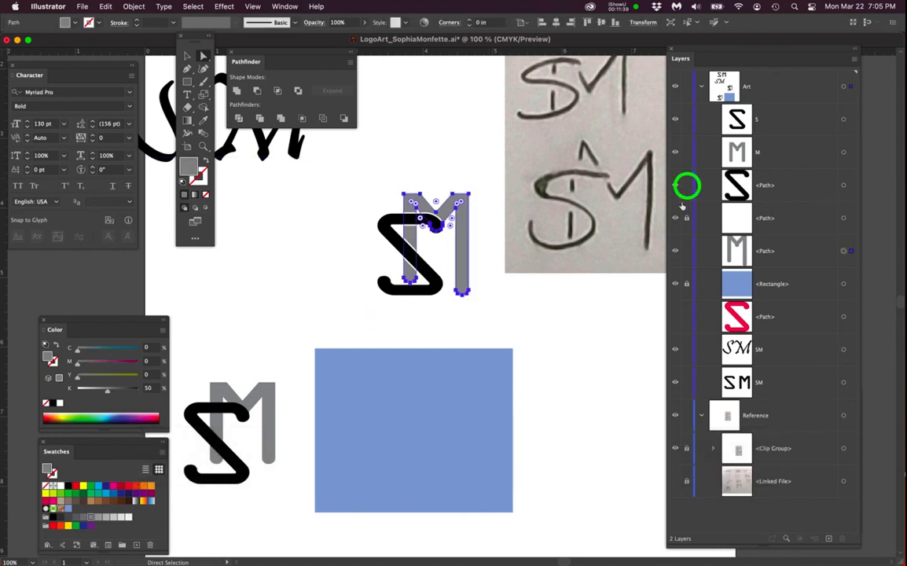
click(684, 218)
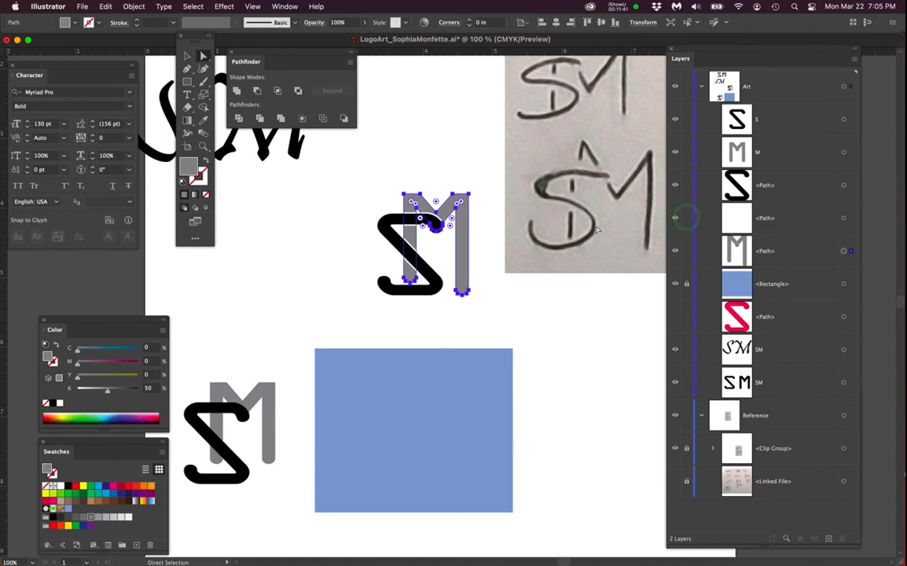
- Select the S path together with its white offset outline
click(843, 154)
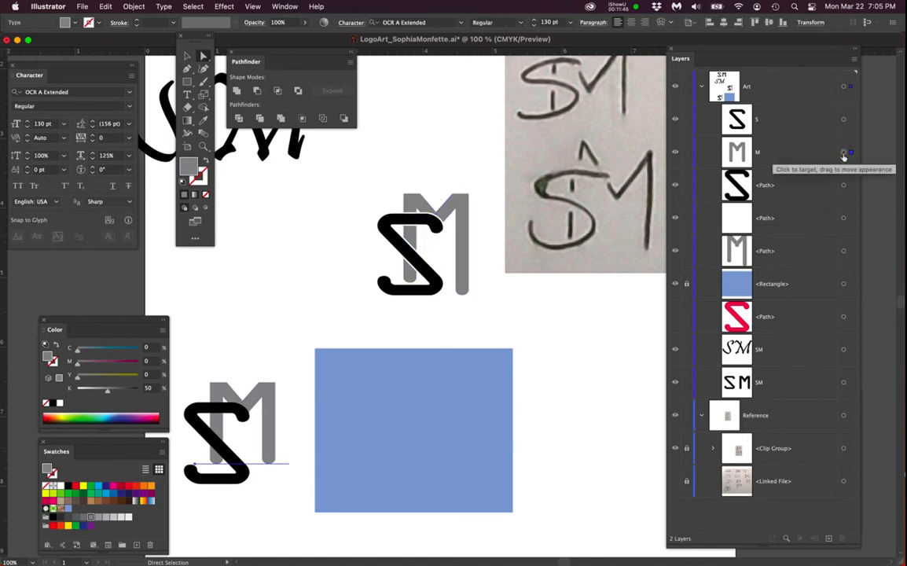
shift+click(842, 186)
shift+click(843, 218)
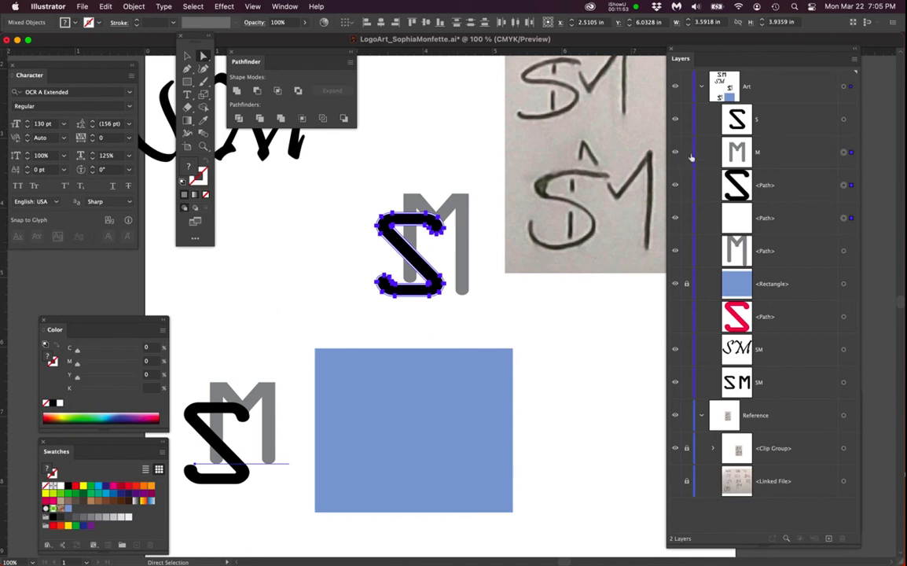
- Select the S, its white outline and the M together and move them onto the blue square
click(792, 153)
click(843, 185)
shift+click(842, 218)
shift+click(843, 252)
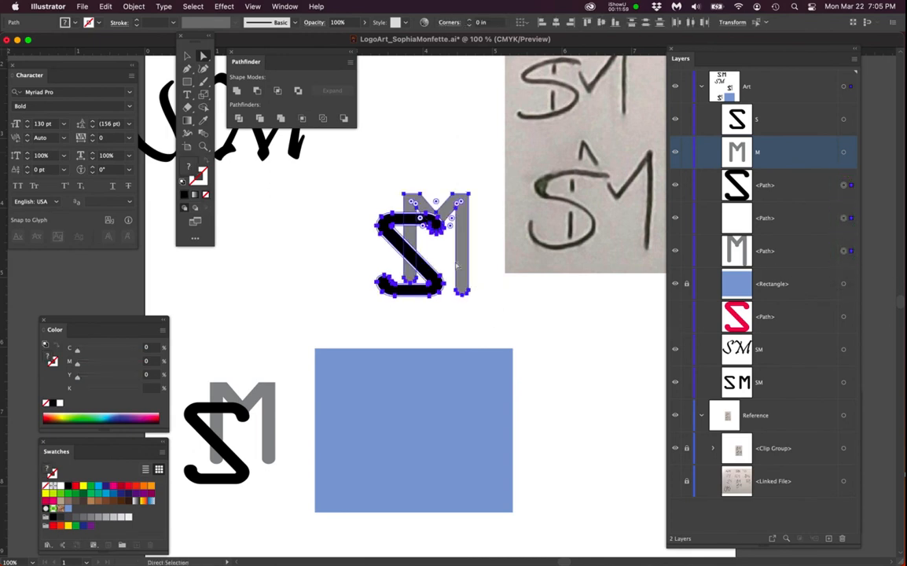
drag(491, 183, 349, 325)
key(v)
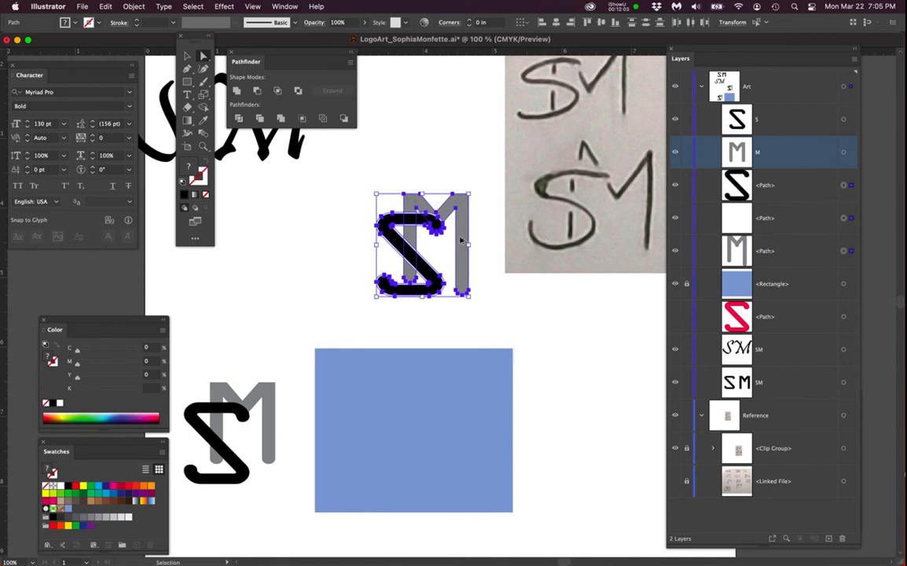
drag(463, 233, 462, 355)
key(super+equal)
key(super+equal)
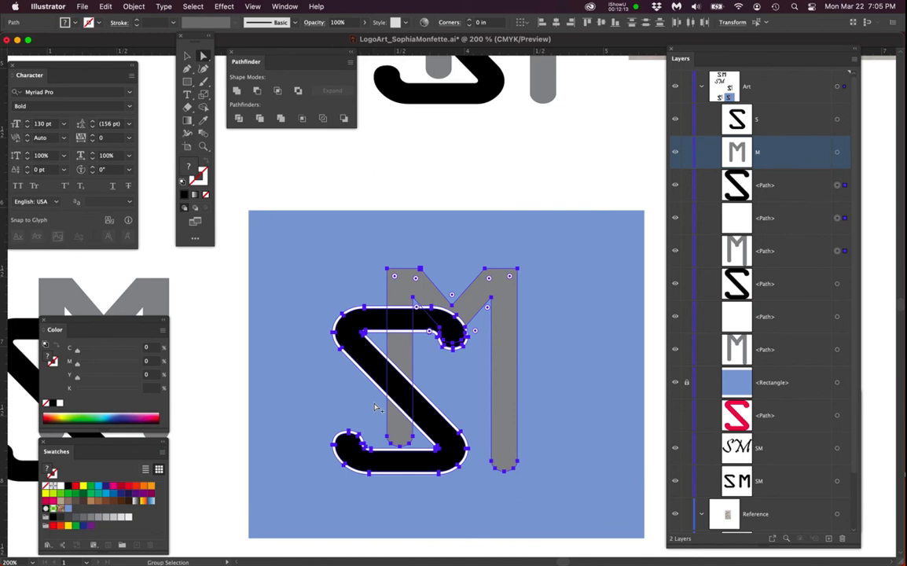
- Divide the overlapping S, white outline and M with Pathfinder Divide
scroll(375, 406, up, 1)
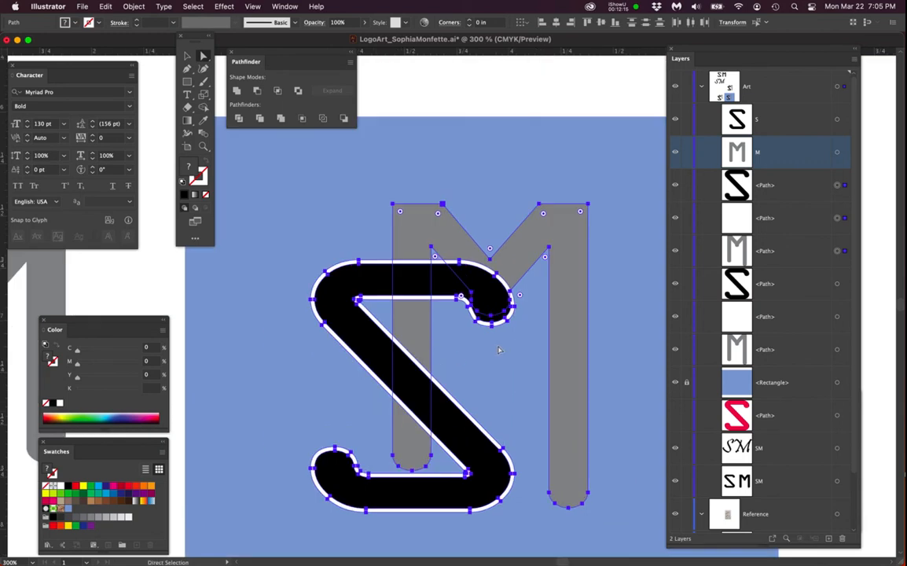
key(space)
drag(500, 346, 502, 330)
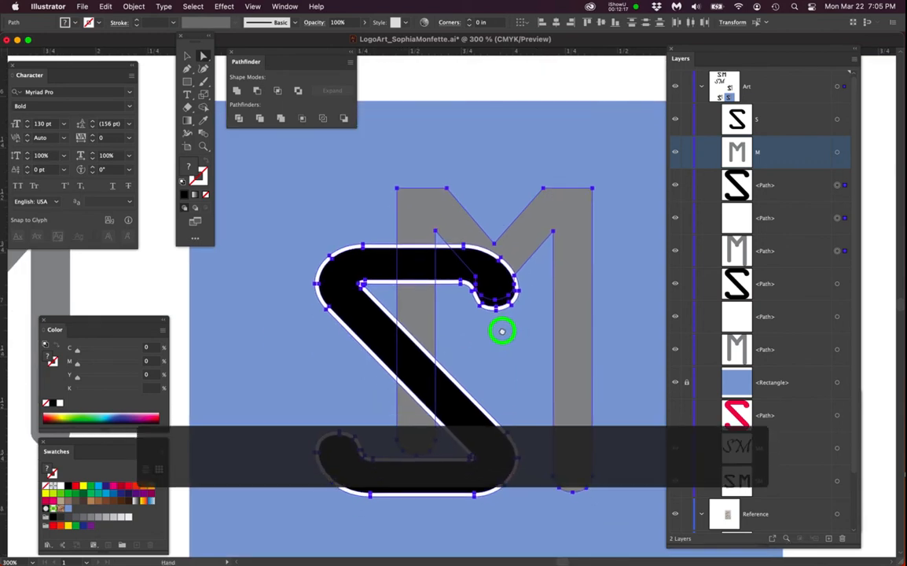
drag(266, 54, 261, 85)
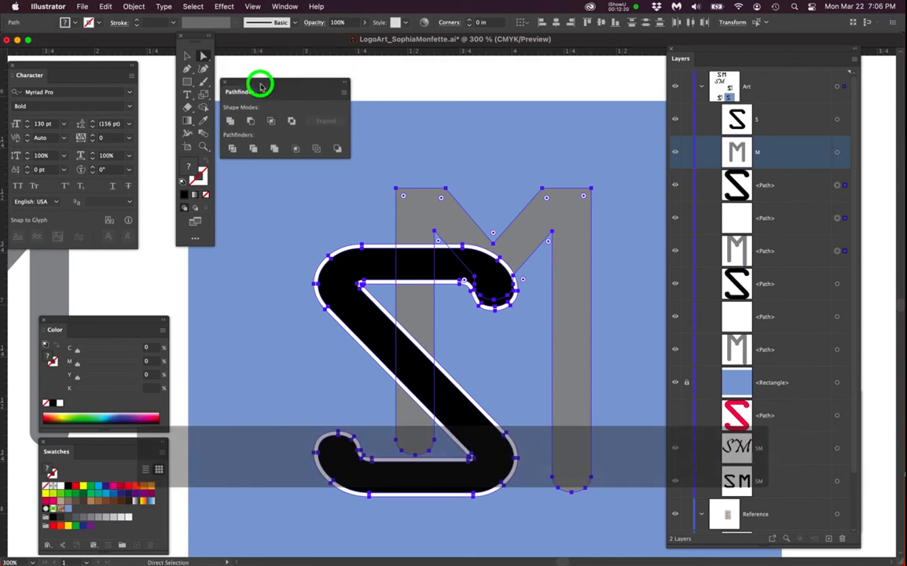
click(288, 7)
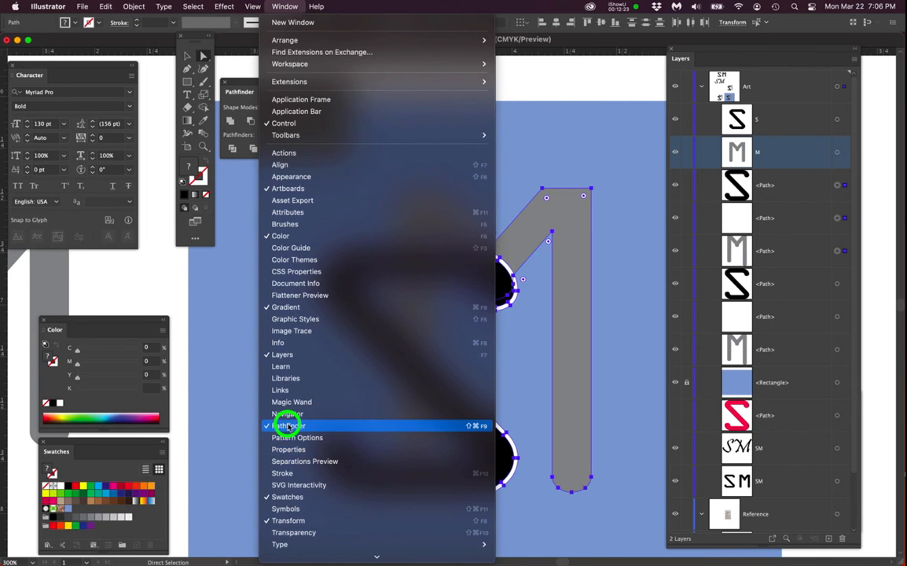
click(235, 293)
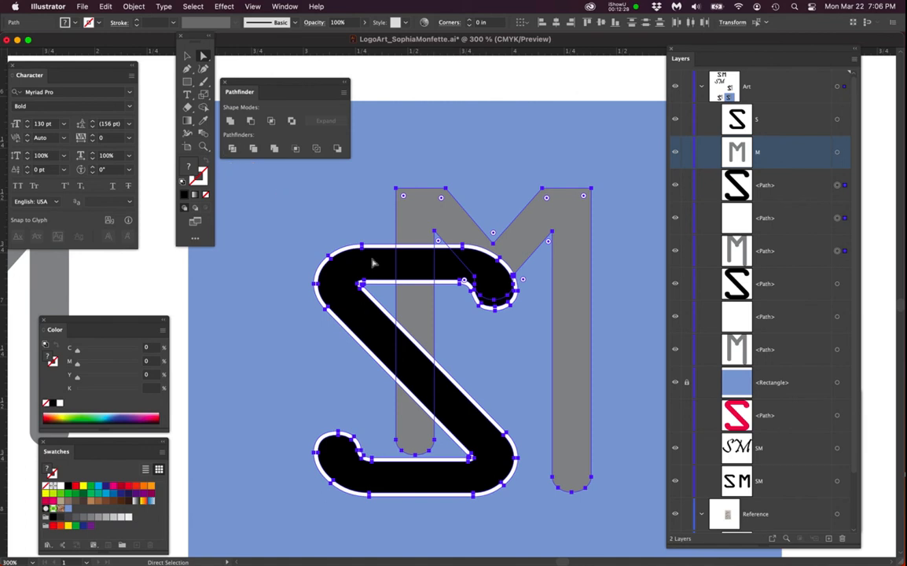
scroll(399, 277, up, 1)
scroll(399, 277, down, 1)
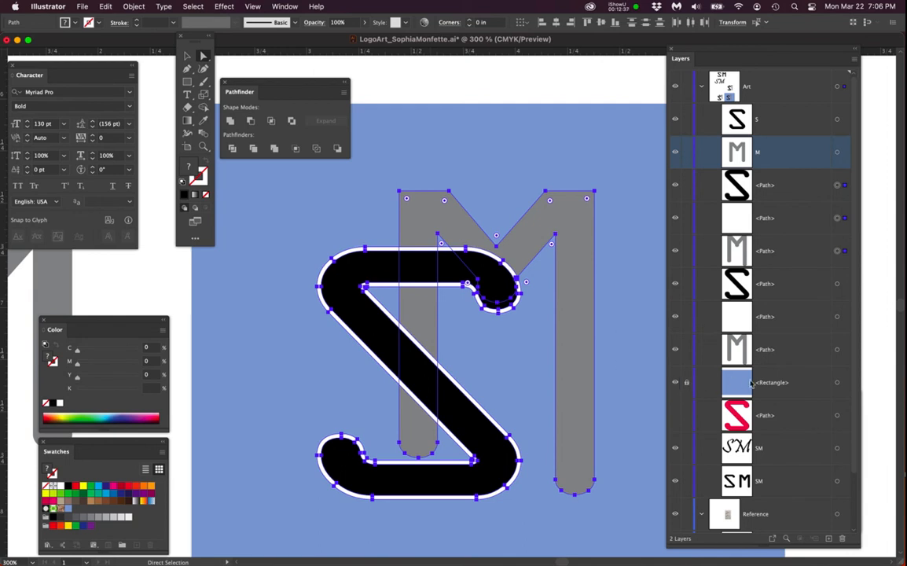
click(791, 383)
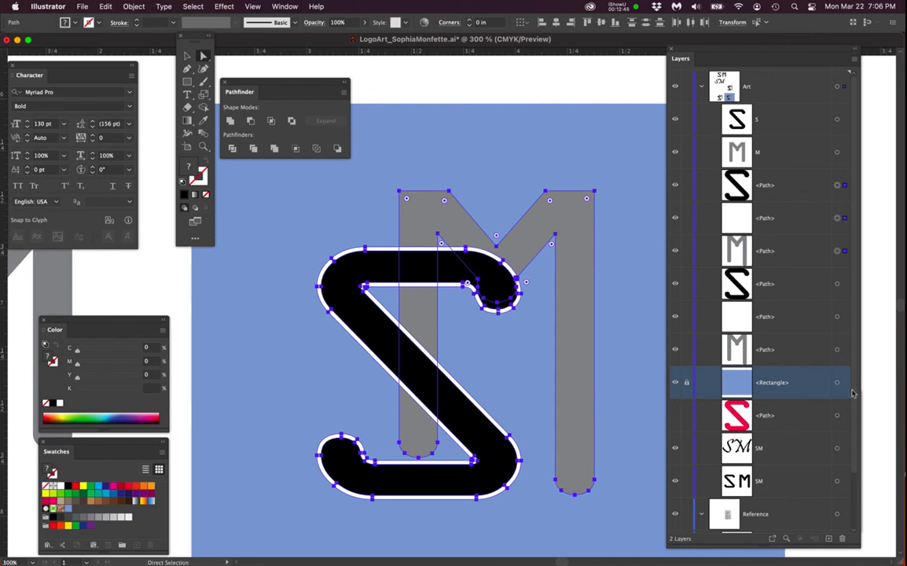
click(811, 379)
click(233, 148)
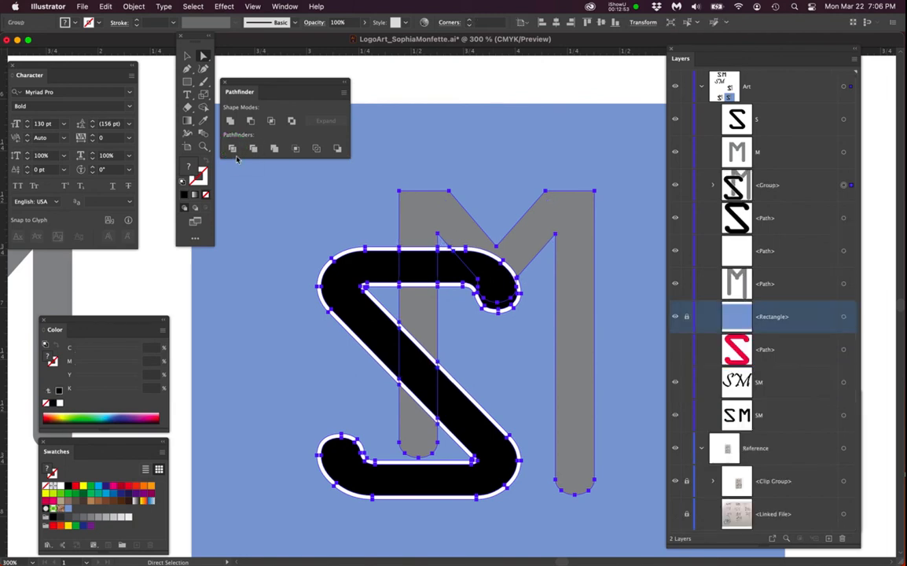
- Delete the white outline fragments around the upper curve of the S
click(507, 331)
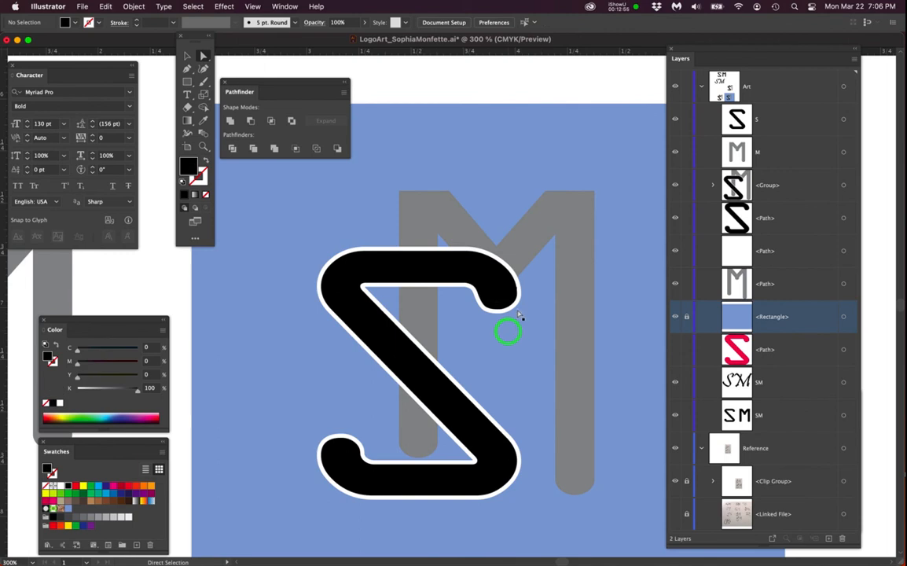
scroll(517, 309, up, 2)
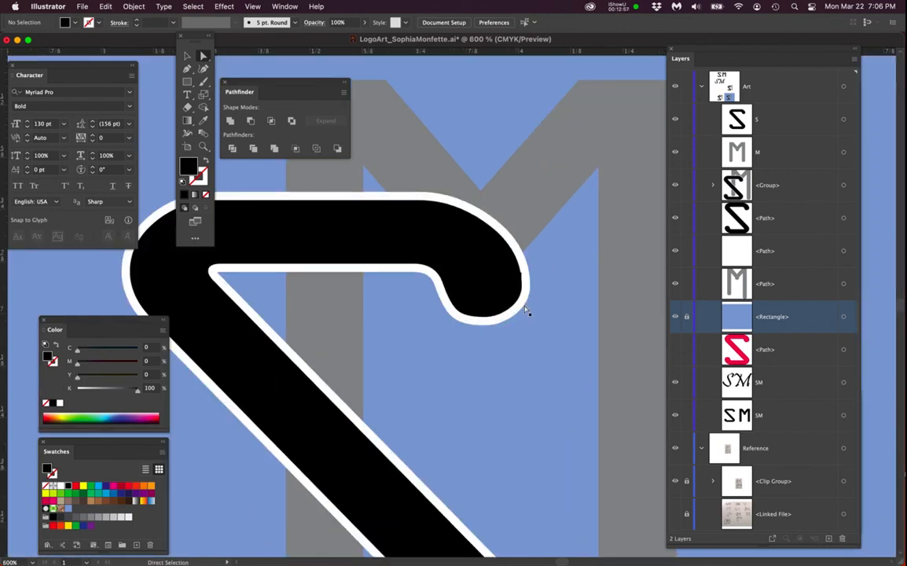
click(523, 305)
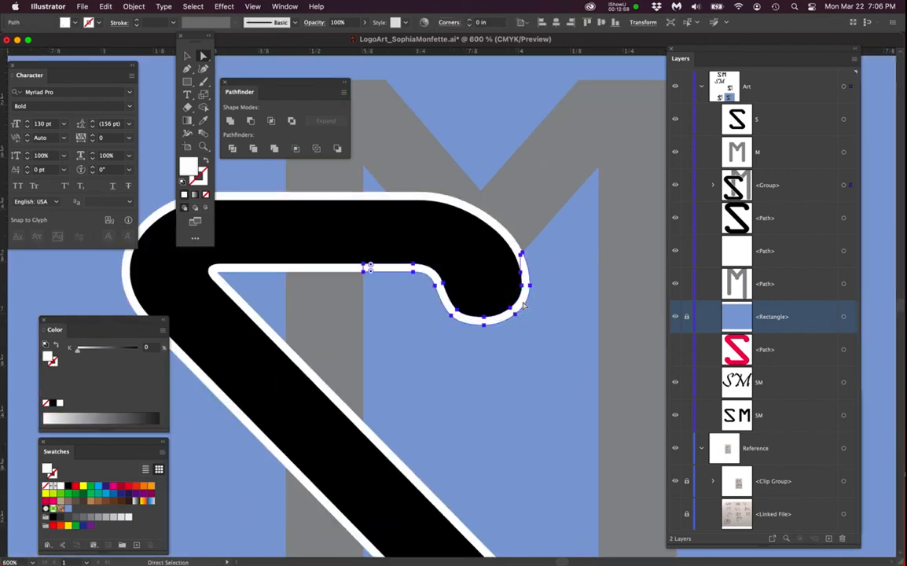
key(Delete)
click(513, 241)
key(Delete)
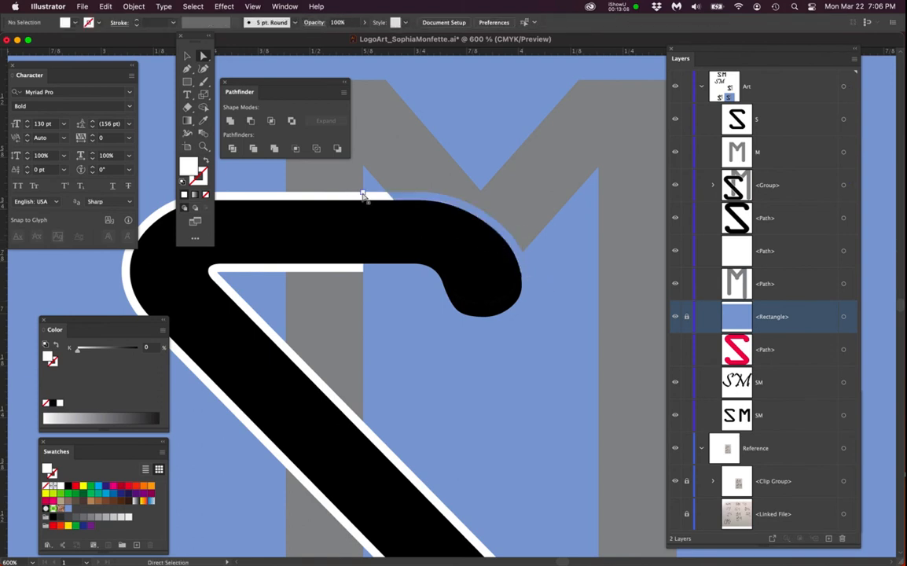
click(370, 194)
key(Delete)
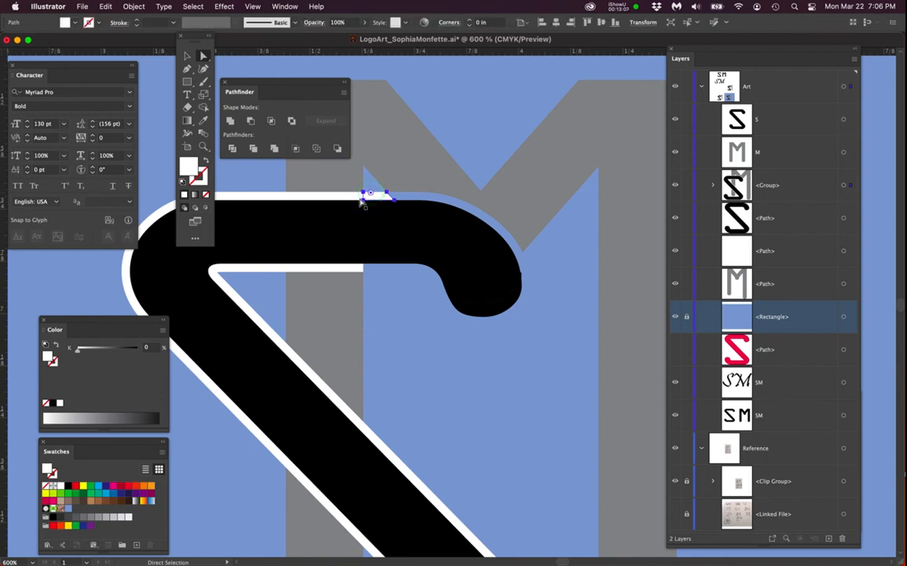
click(339, 195)
key(Delete)
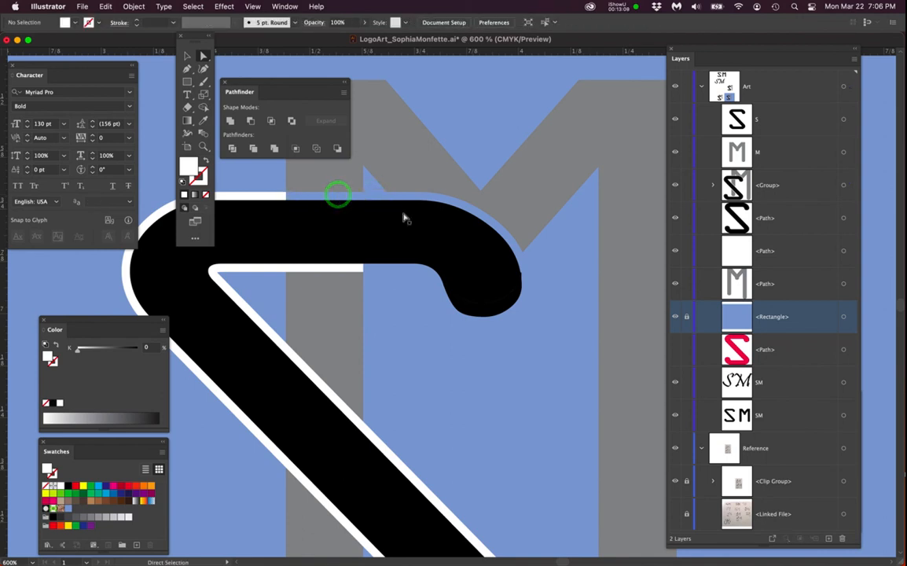
click(519, 275)
click(538, 355)
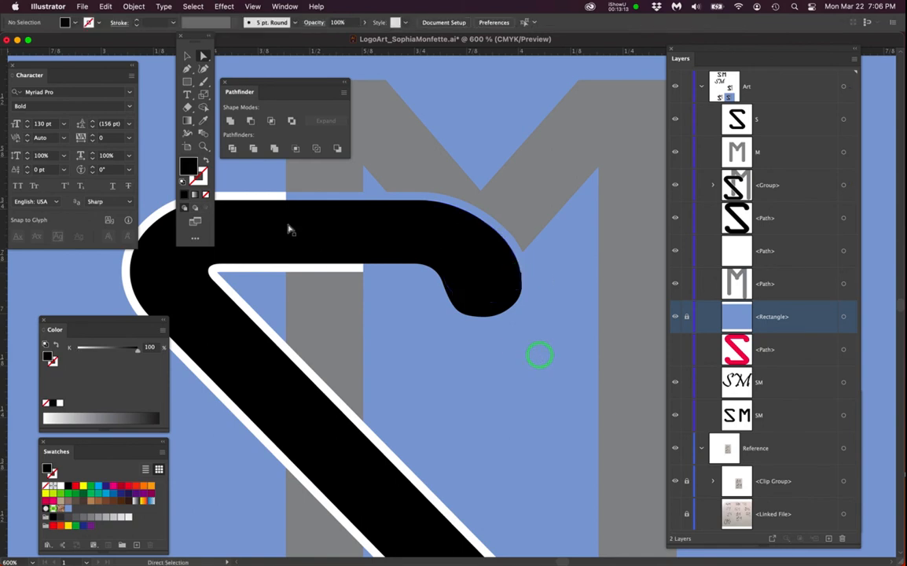
- Delete the remaining white outline fragments along the S's diagonal and lower stroke
click(271, 195)
key(Delete)
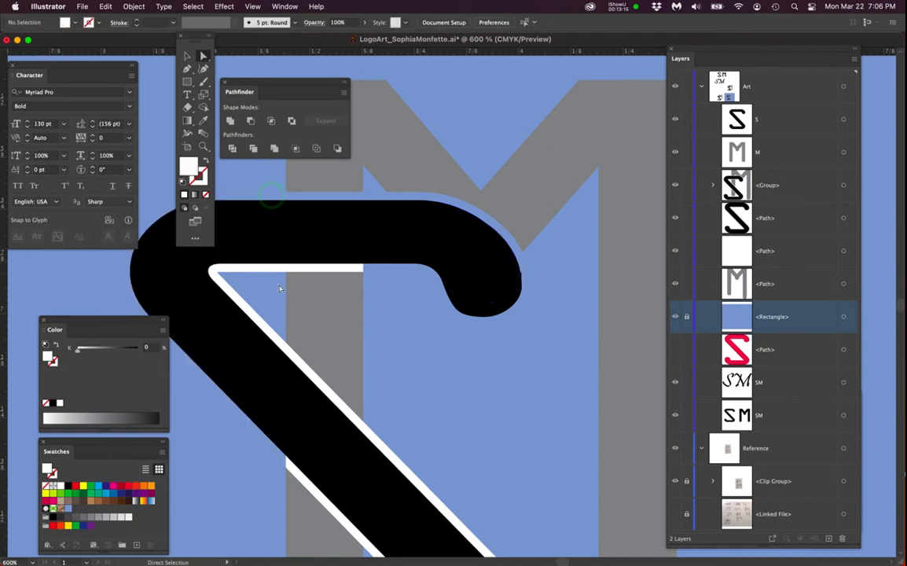
click(274, 269)
key(Delete)
click(310, 269)
key(Delete)
click(308, 371)
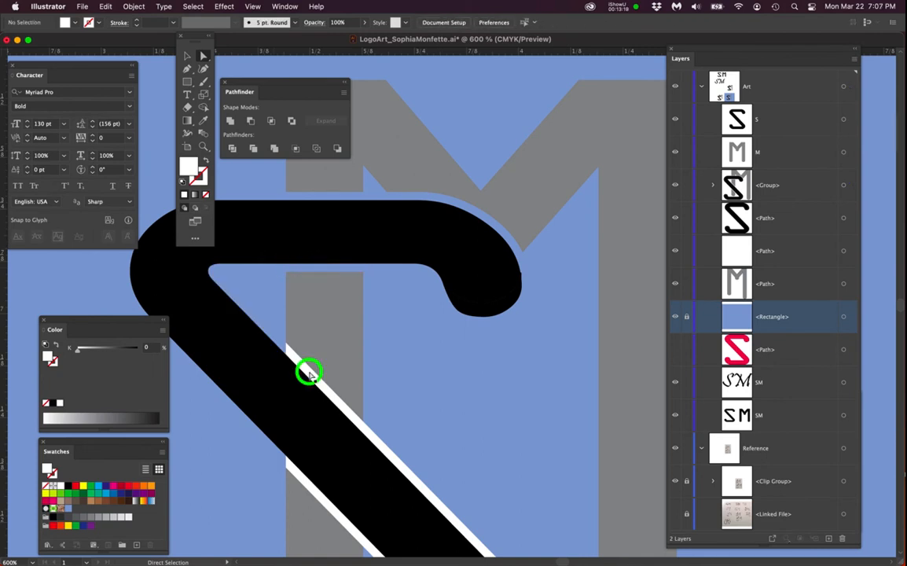
key(Delete)
click(376, 441)
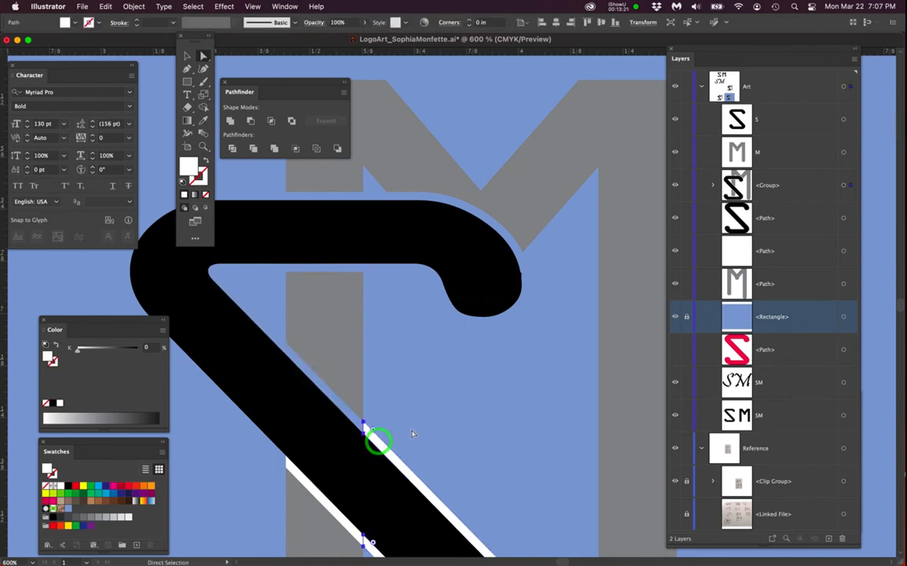
scroll(436, 303, down, 5)
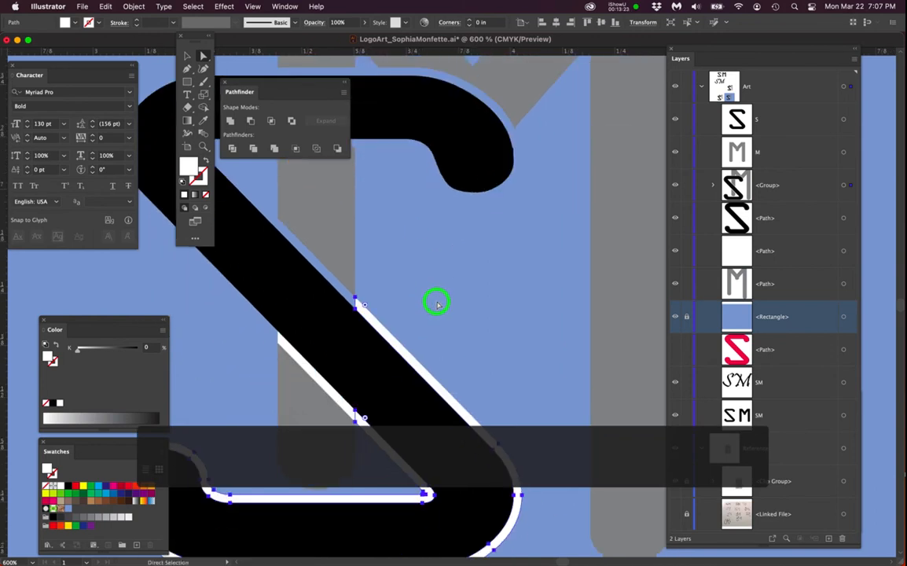
key(Delete)
click(344, 402)
key(Delete)
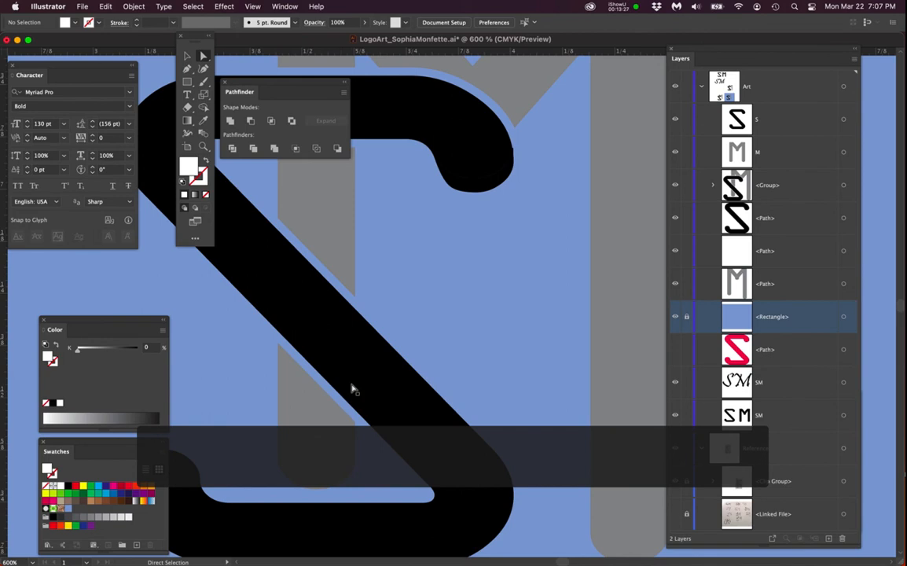
alt+scroll(352, 390, down, 2)
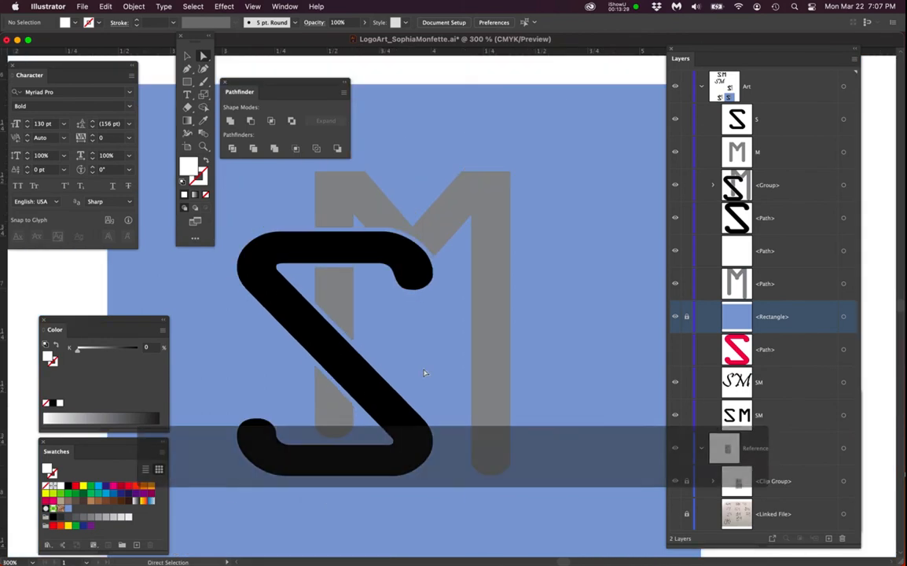
alt+scroll(424, 372, down, 1)
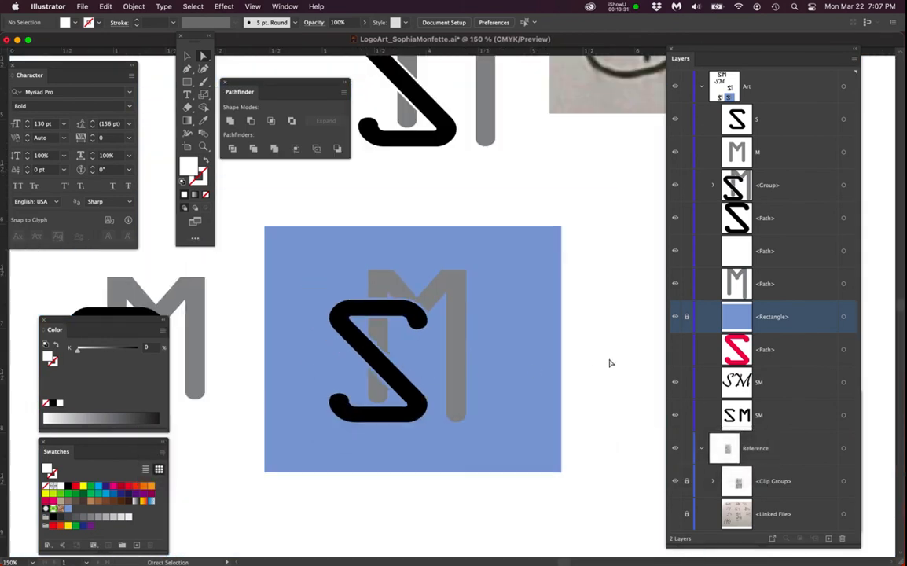
- Unlock and select the blue square, trying pink, brown and orange swatch fills on it
click(686, 316)
click(843, 316)
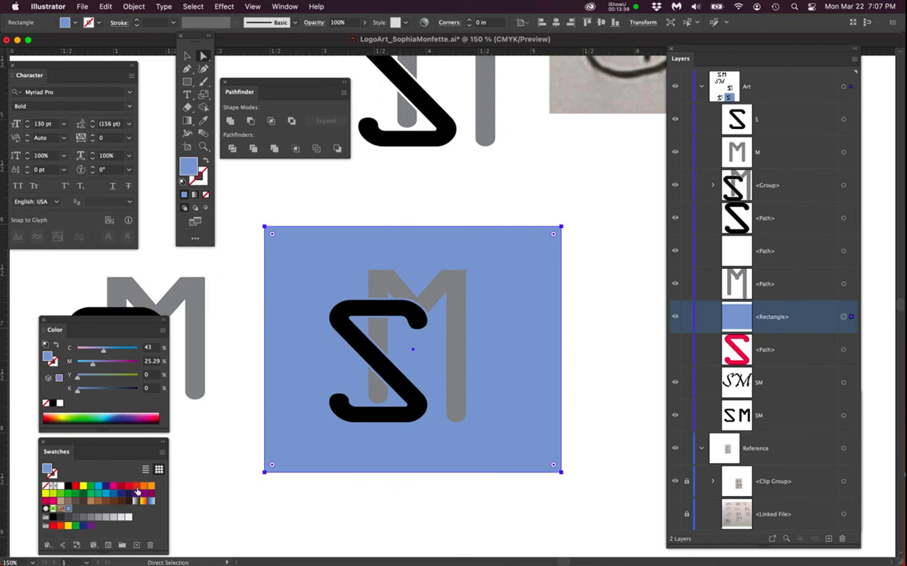
click(55, 503)
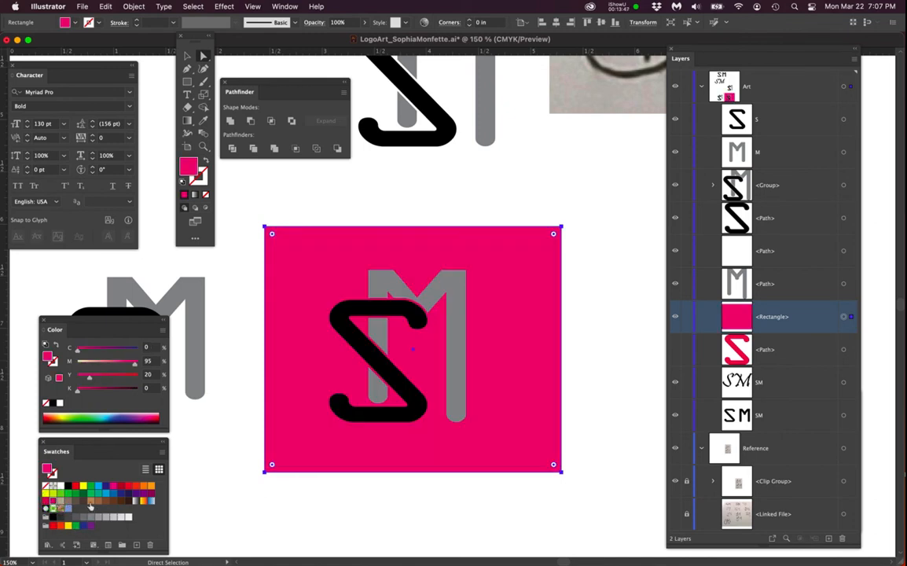
click(91, 502)
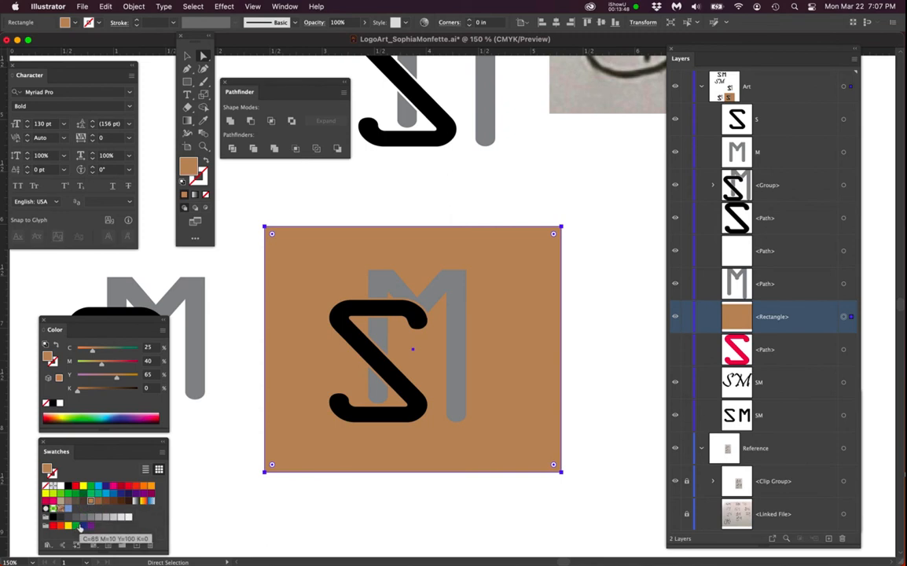
click(150, 485)
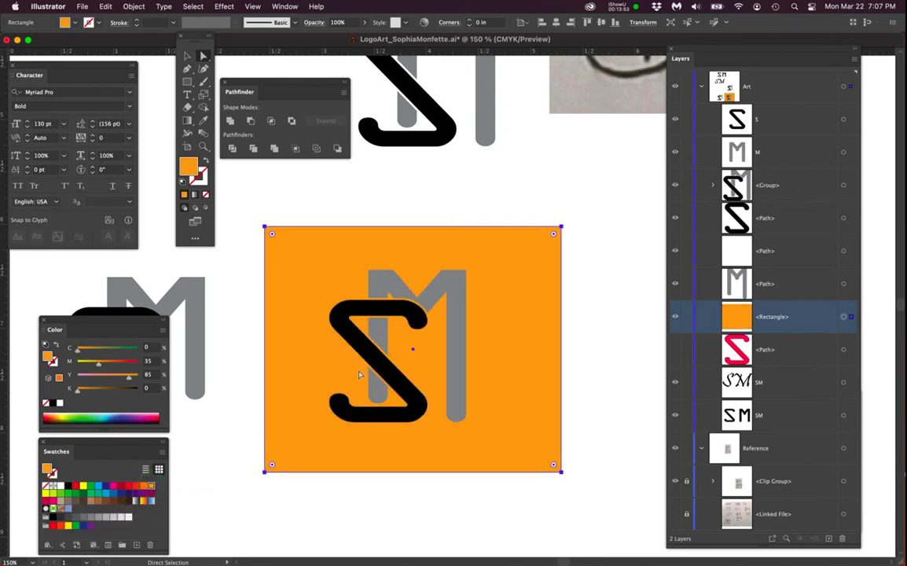
- Set the square's fill to a light orange of about C 2.1, M 19.28, Y 42.92 in the Color Picker
double_click(191, 165)
drag(346, 118, 335, 116)
click(518, 119)
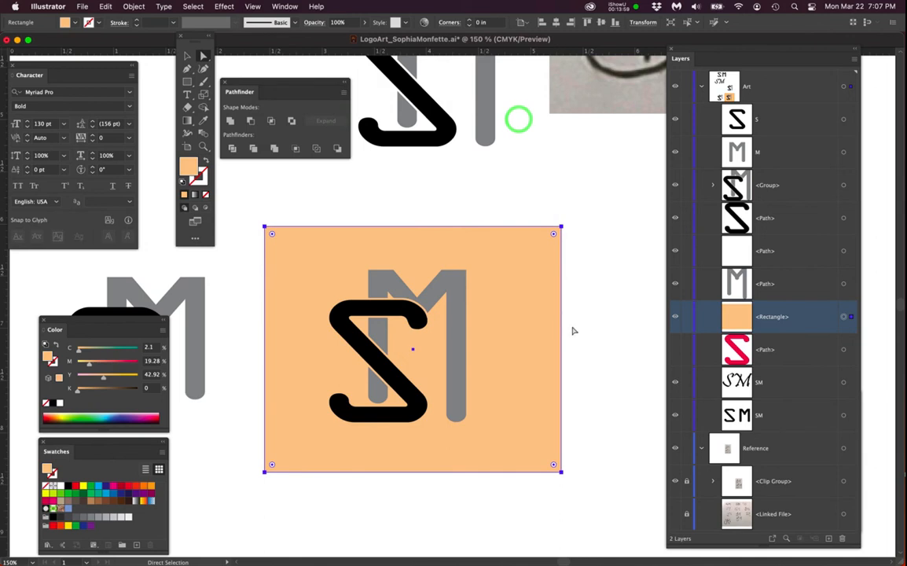
click(584, 327)
- Zoom in to inspect the S's upper-right tip where it meets the M
scroll(454, 375, up, 2)
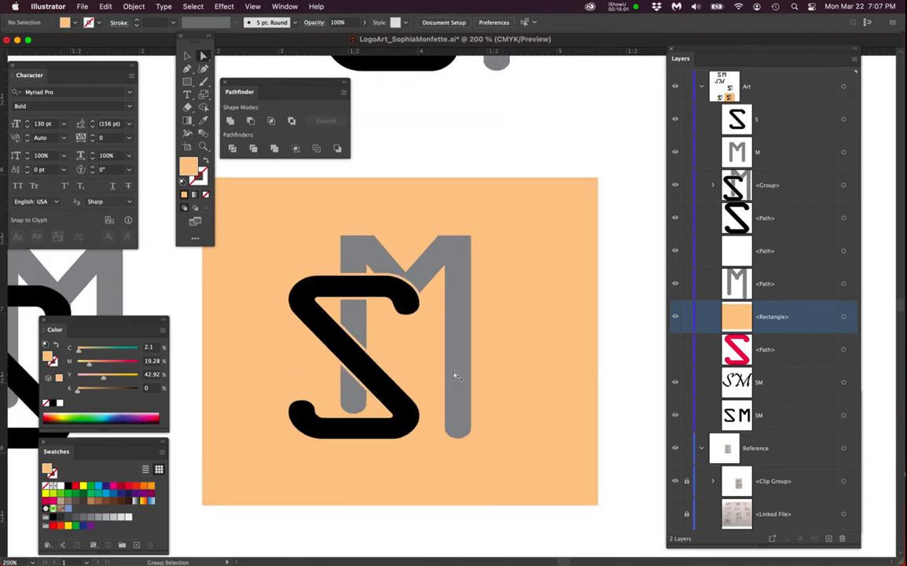
drag(453, 374, 504, 385)
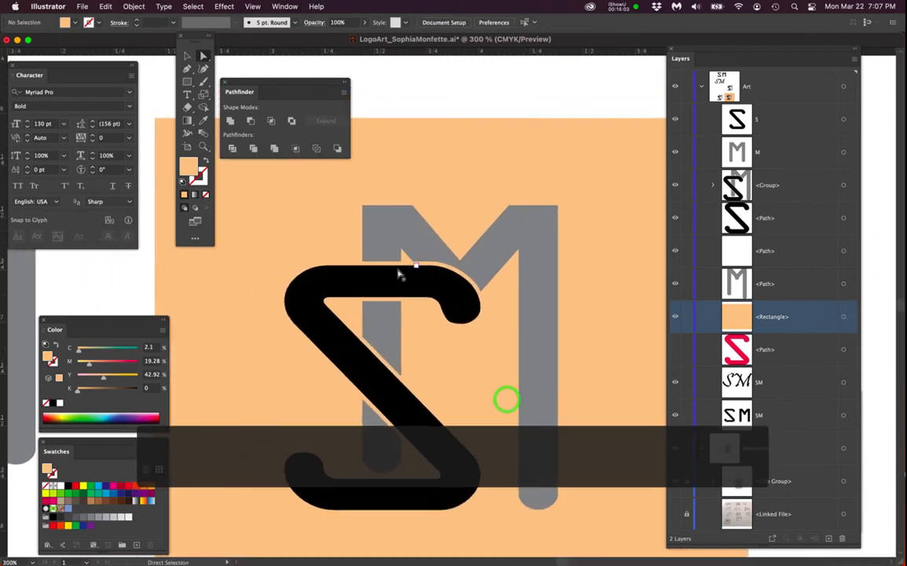
scroll(393, 283, up, 1)
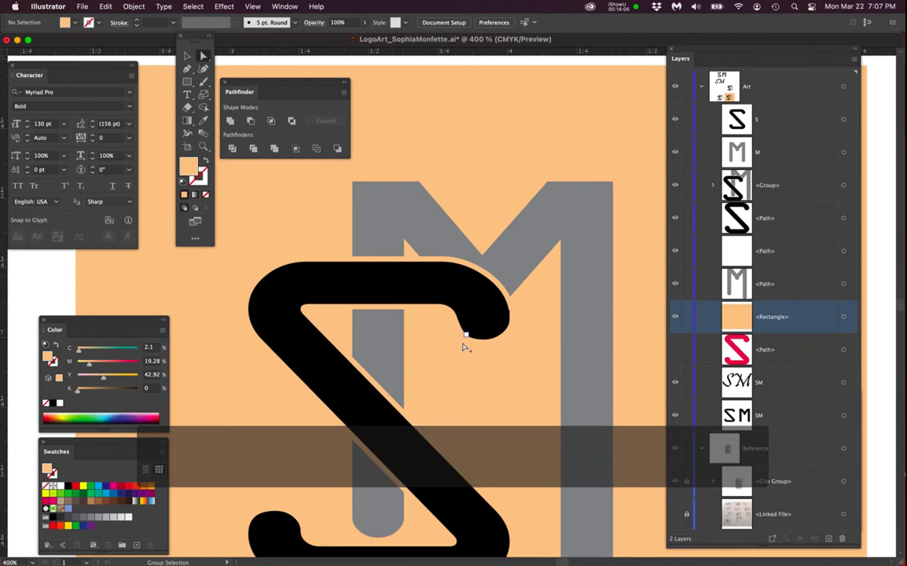
scroll(532, 317, up, 10)
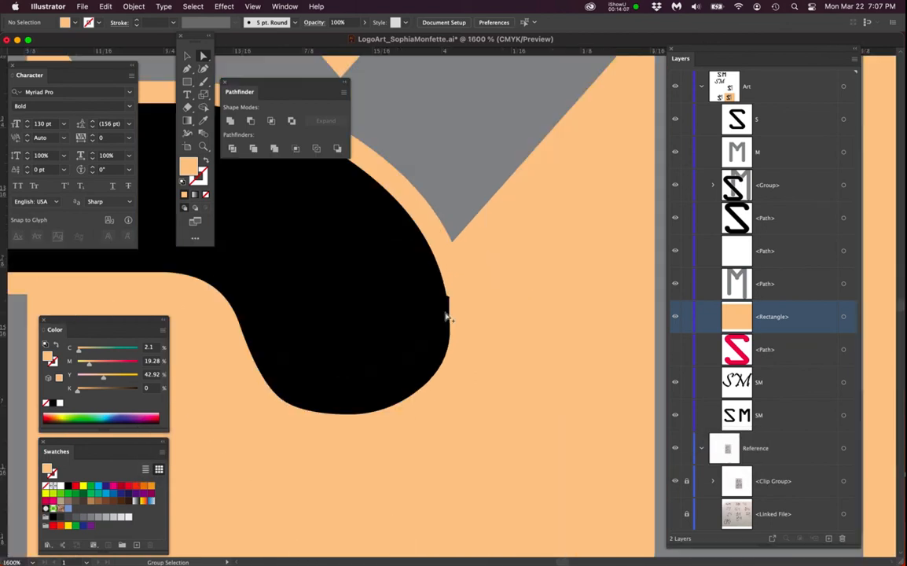
click(487, 265)
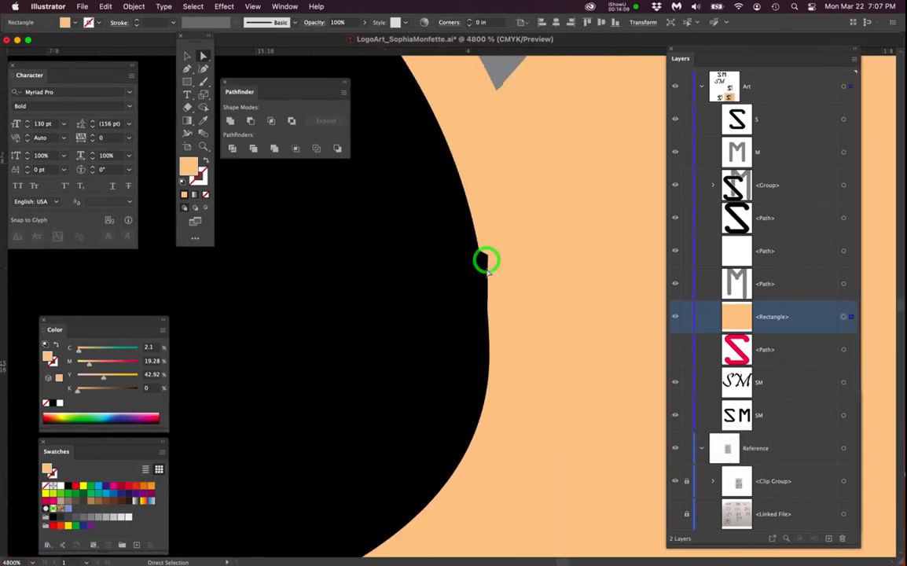
- Expand the letter group's contents and lock the orange square background
click(712, 187)
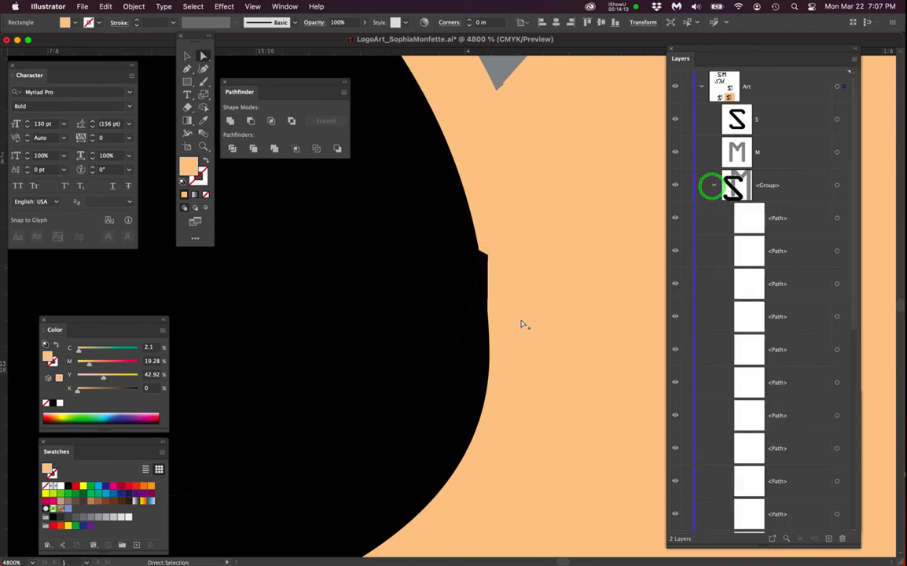
scroll(521, 323, down, 4)
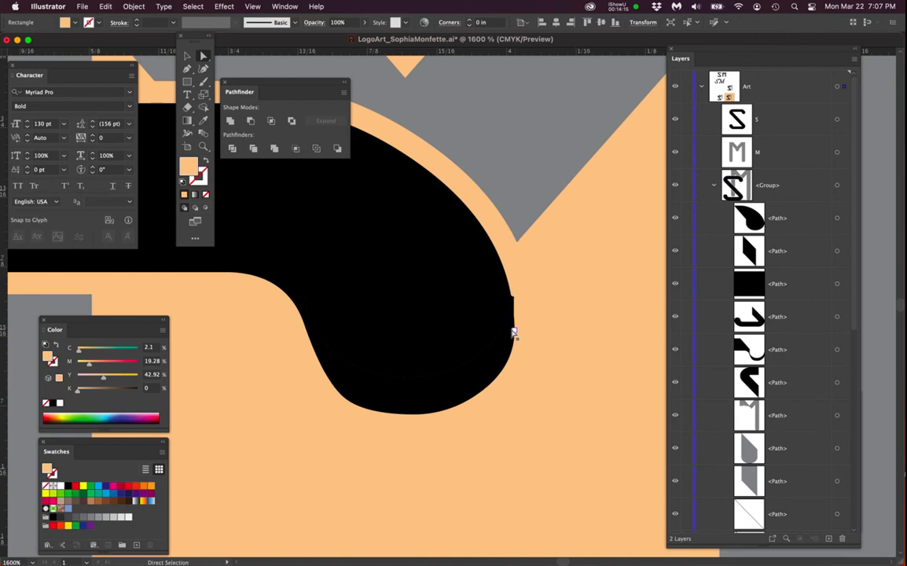
scroll(513, 333, down, 2)
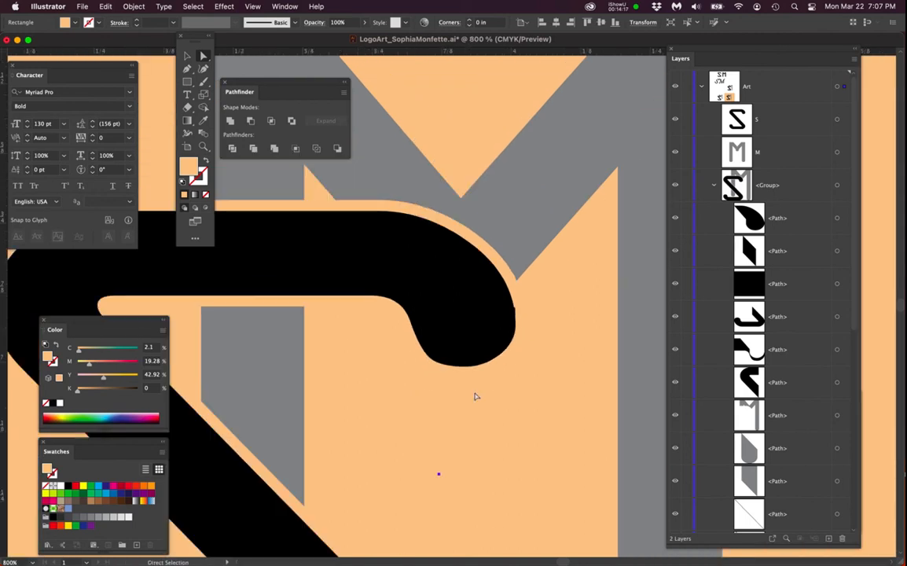
scroll(459, 436, down, 3)
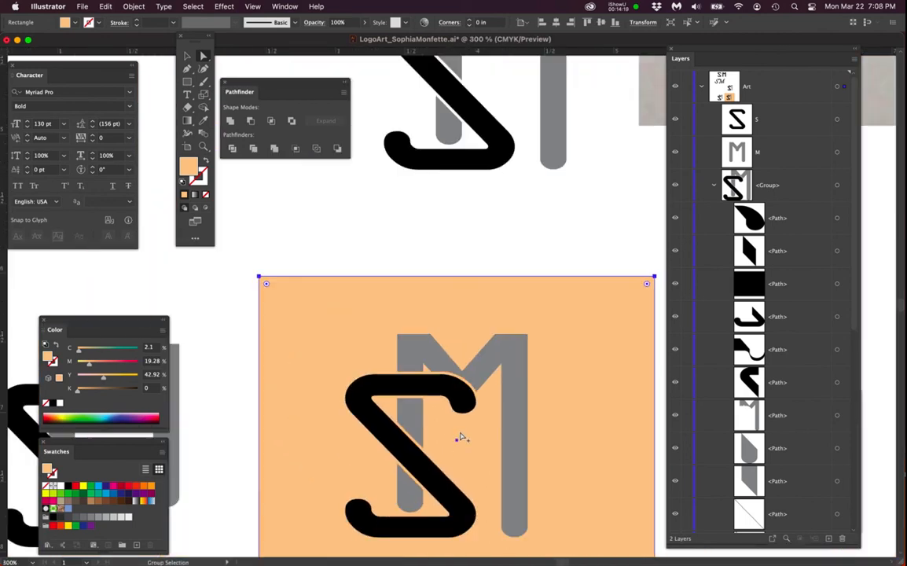
scroll(712, 387, down, 8)
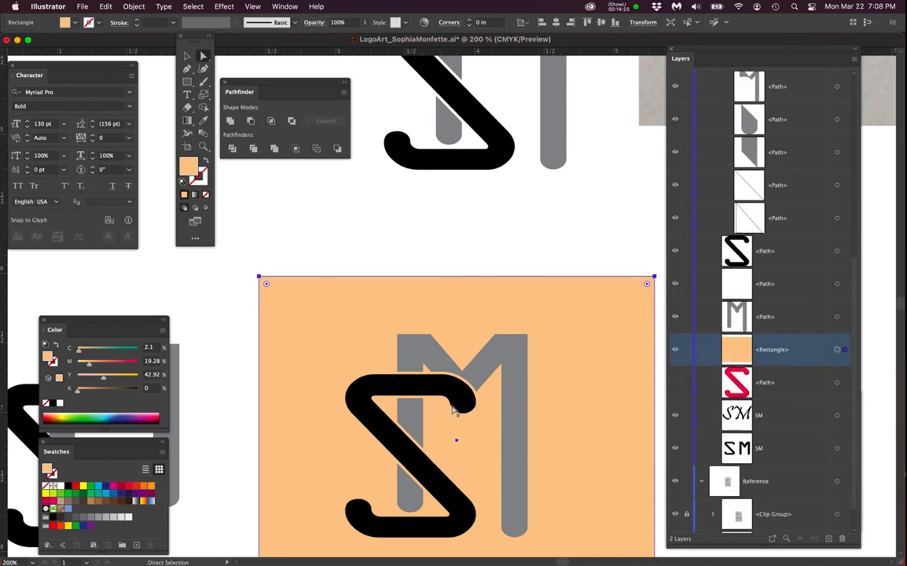
click(685, 350)
scroll(476, 413, up, 2)
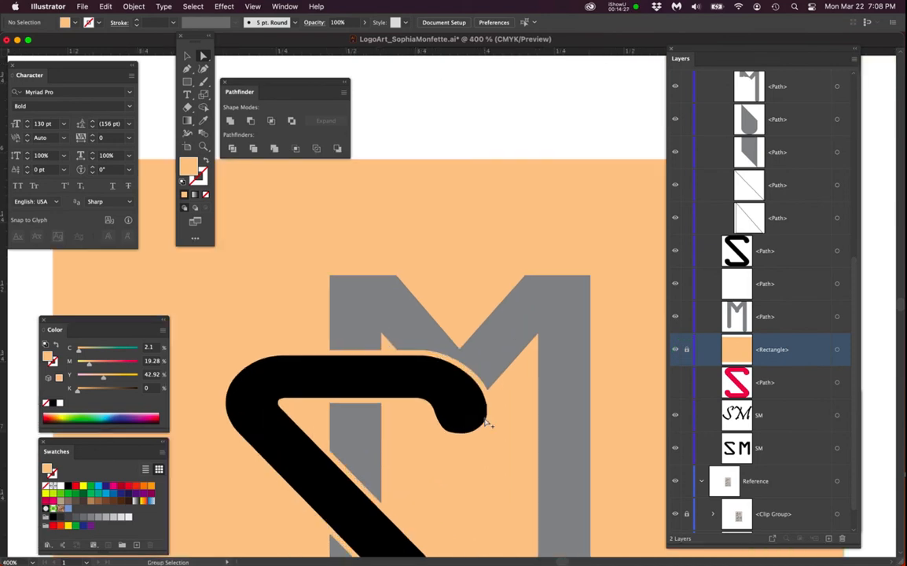
scroll(486, 423, up, 5)
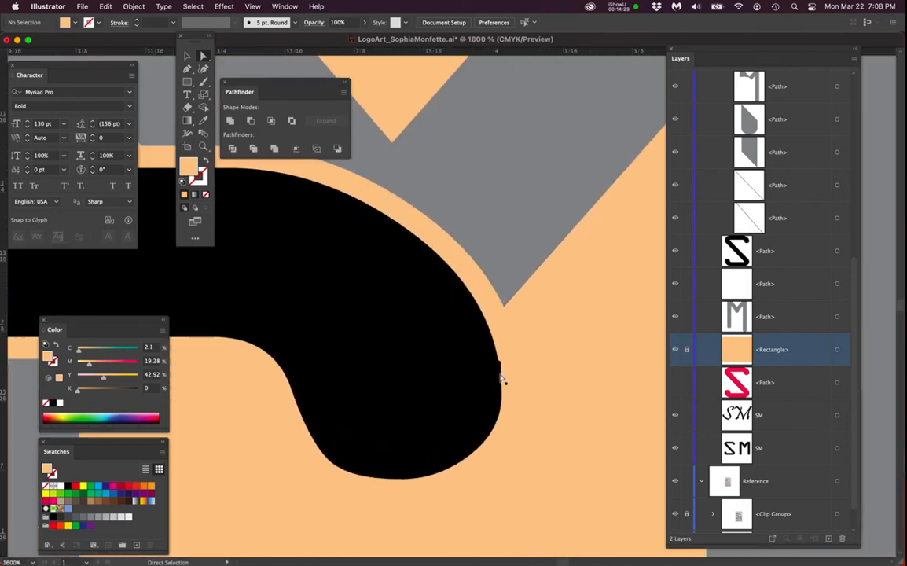
- Select the anchor point at the S's upper-right tip and drag it to close the gap
click(502, 374)
scroll(515, 366, up, 3)
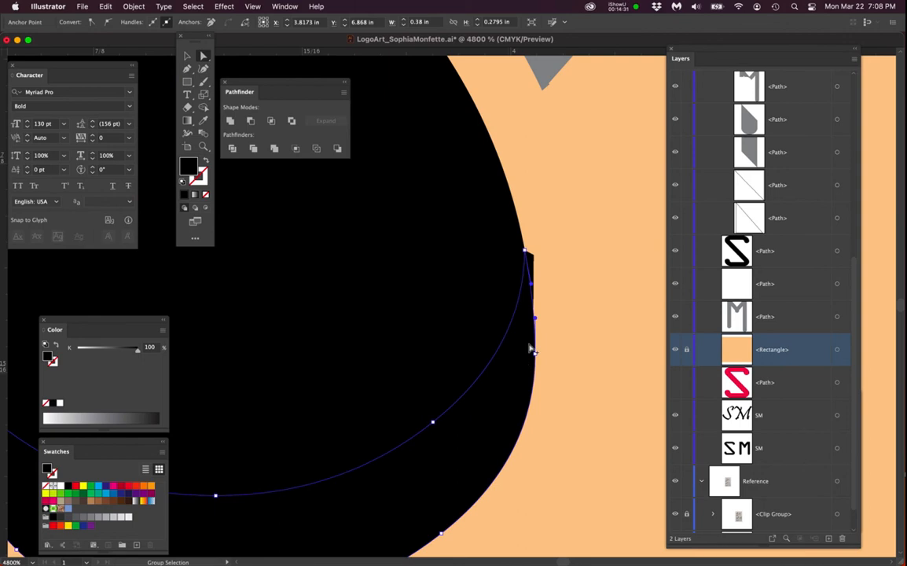
scroll(539, 331, down, 2)
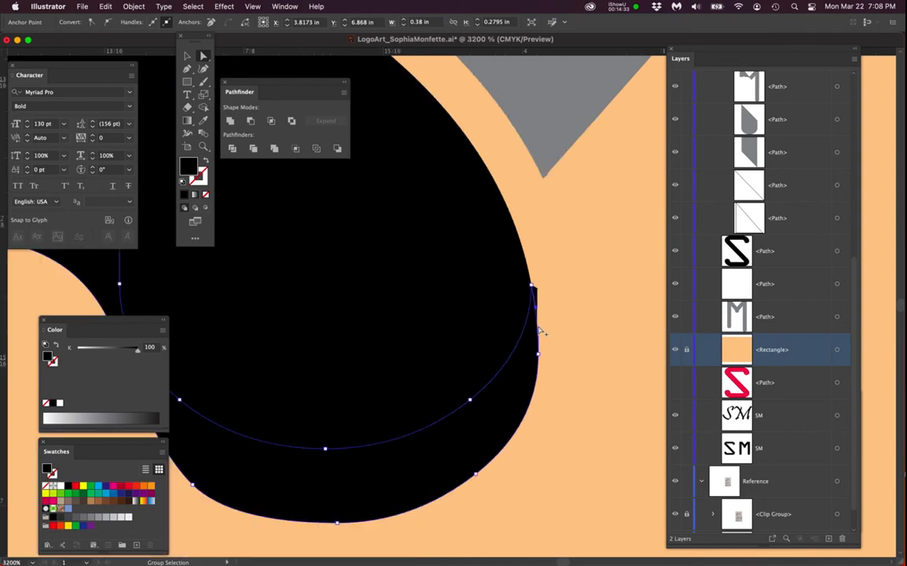
scroll(540, 331, down, 5)
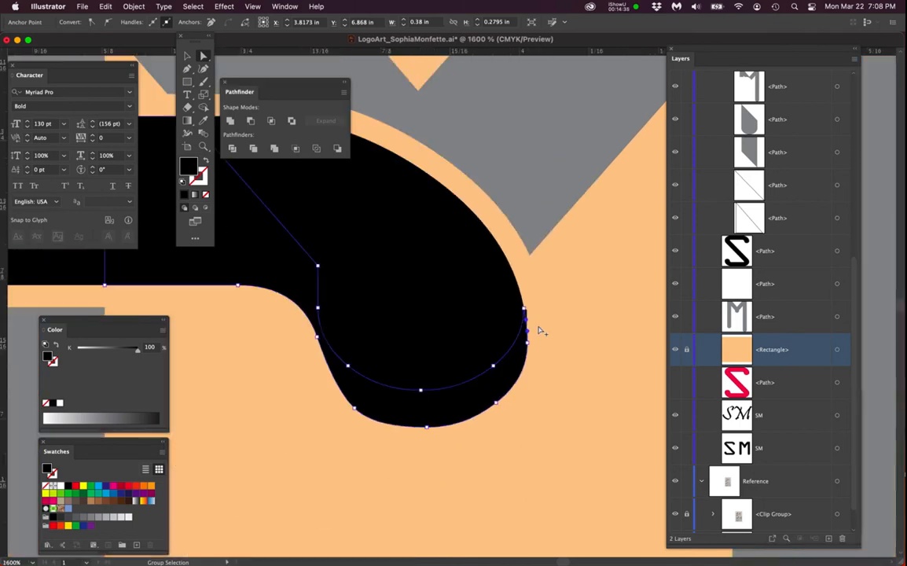
scroll(540, 331, down, 1)
scroll(474, 371, down, 1)
drag(499, 375, 510, 314)
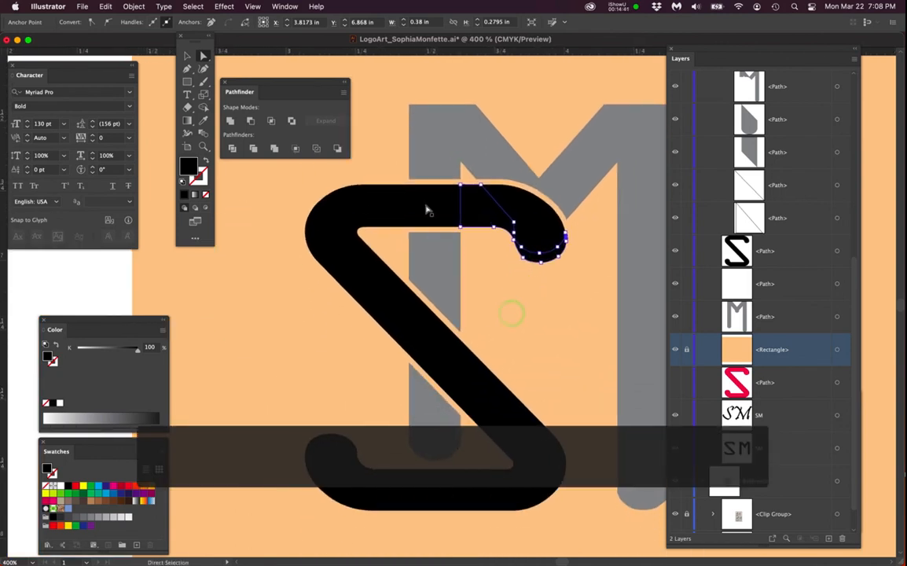
- Select all the separate S fragment paths and Unite them into one S shape
click(425, 204)
click(364, 209)
click(439, 370)
click(482, 412)
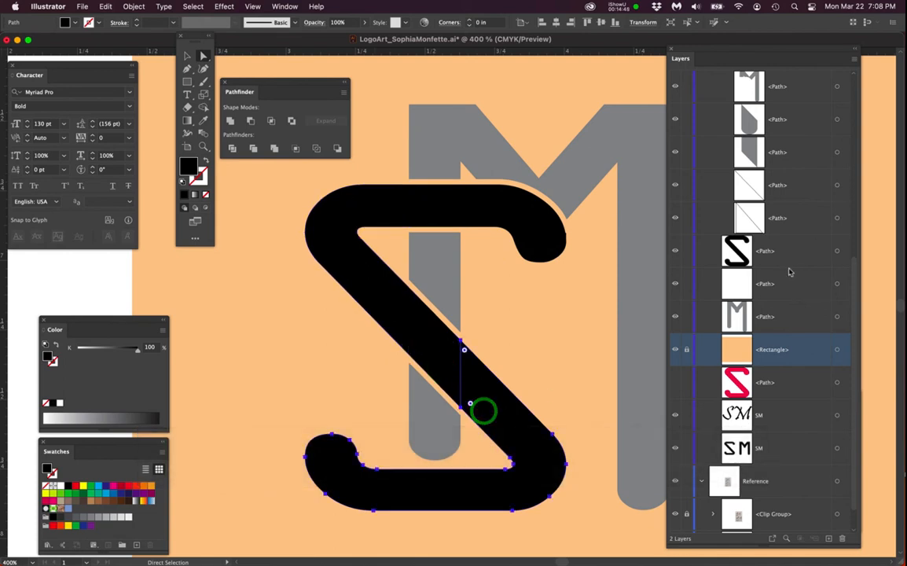
scroll(782, 271, up, 5)
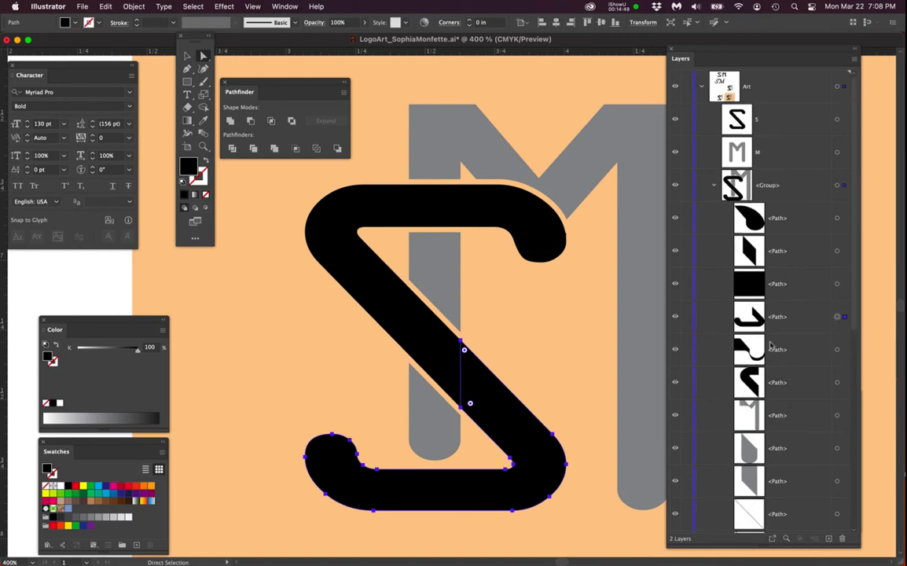
click(837, 217)
click(838, 250)
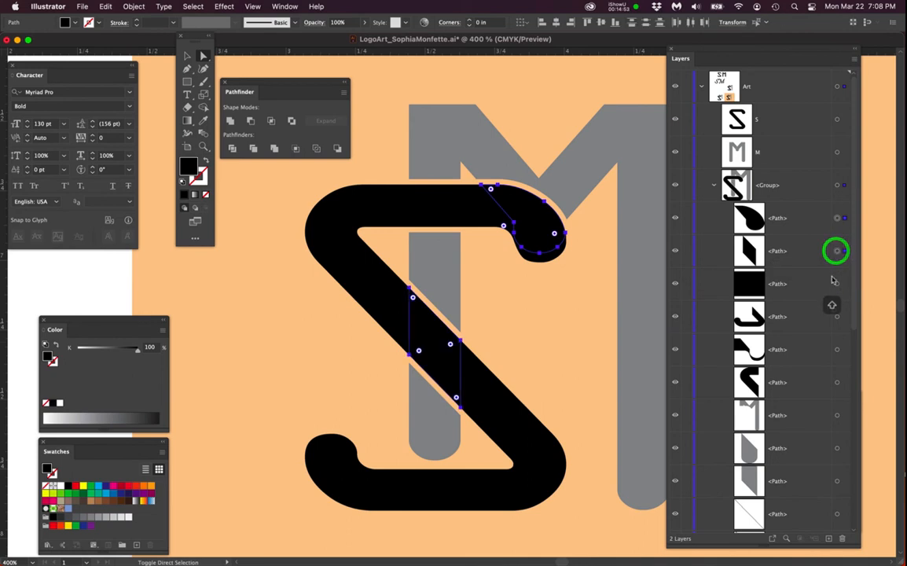
click(837, 217)
shift+click(837, 251)
shift+click(837, 285)
shift+click(837, 316)
shift+click(837, 349)
shift+click(838, 383)
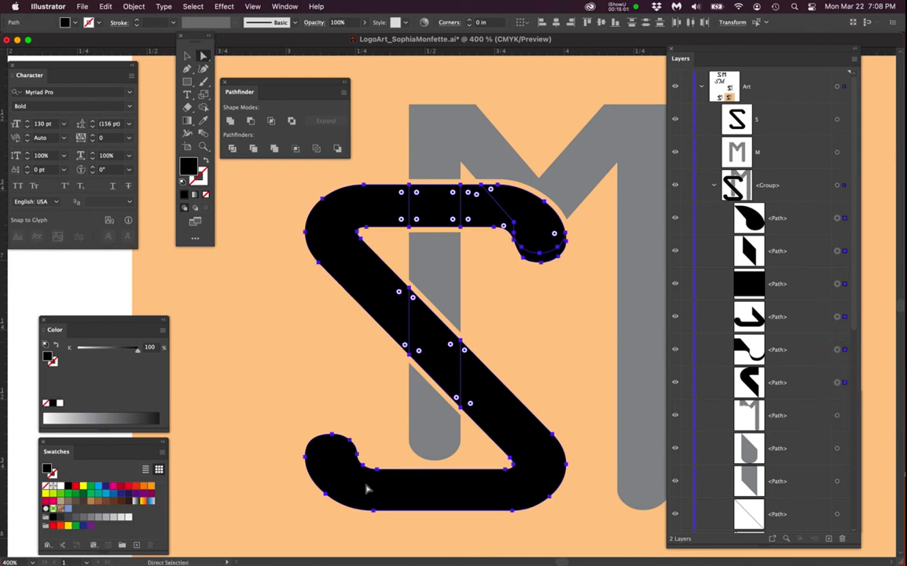
click(230, 121)
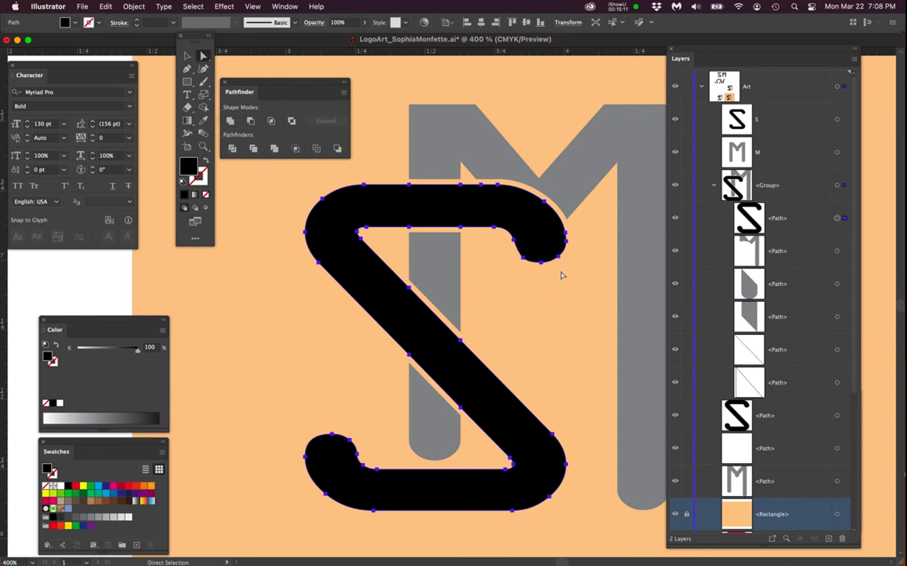
- Inspect the united S's upper-right tip where it meets the M
scroll(579, 239, up, 6)
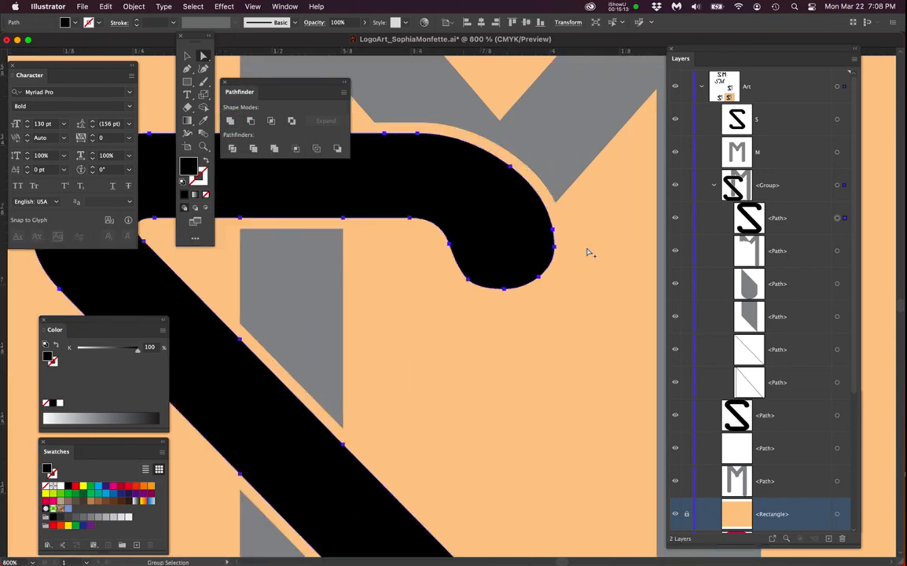
scroll(500, 263, down, 1)
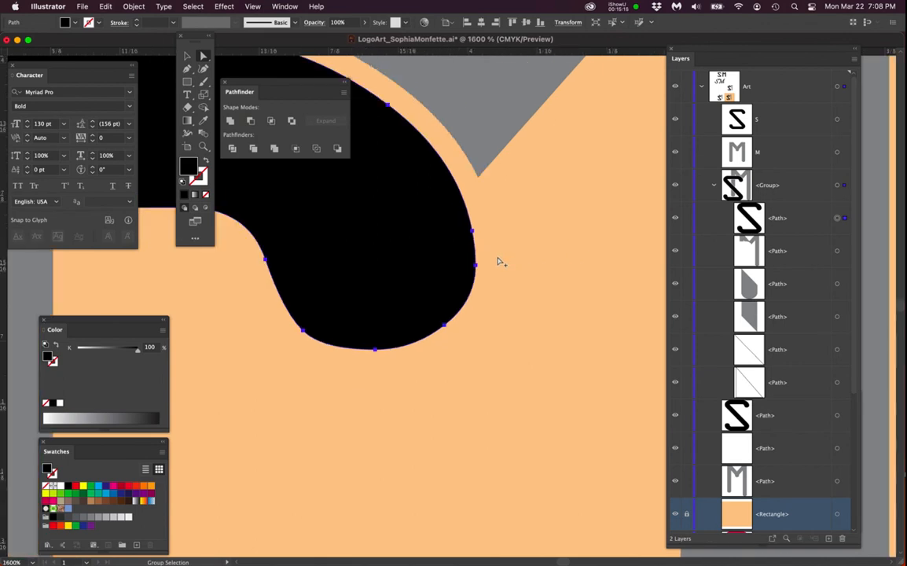
click(484, 276)
scroll(446, 285, down, 2)
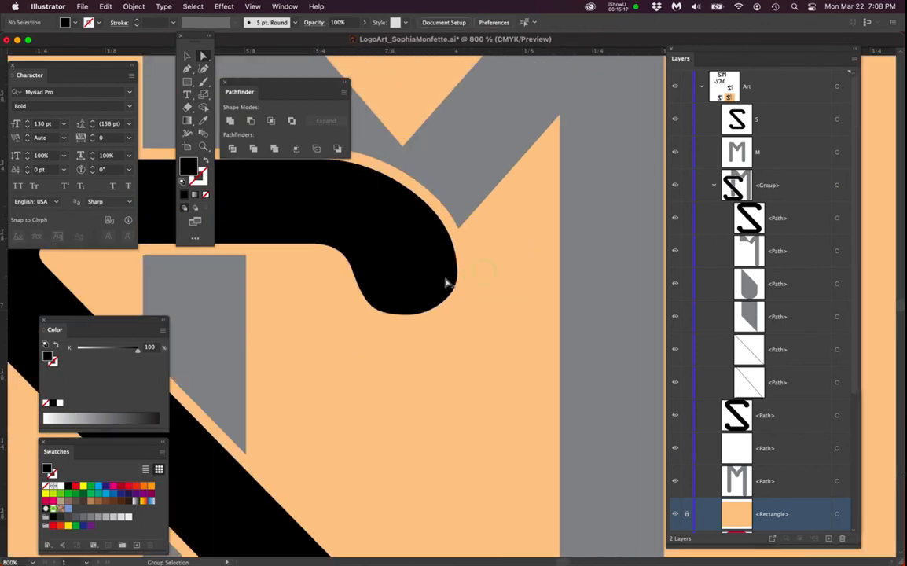
scroll(447, 283, down, 3)
click(487, 280)
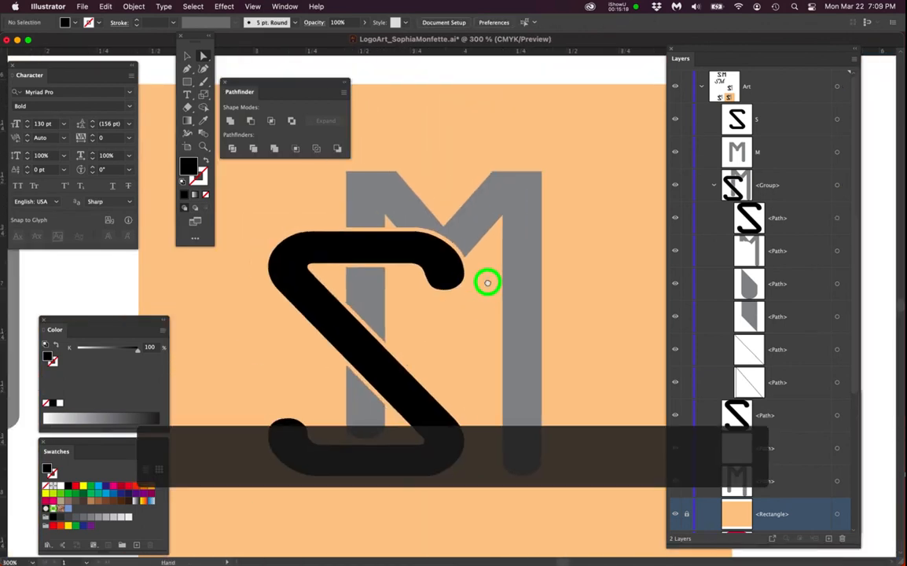
scroll(486, 289, down, 2)
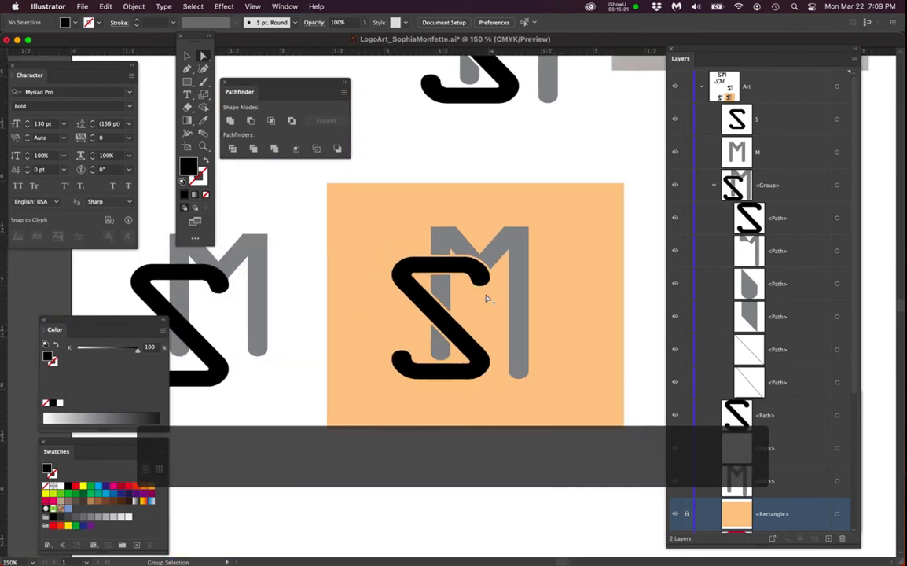
- Hide the orange square and inspect the white outline path behind the S
drag(529, 278, 522, 369)
click(674, 514)
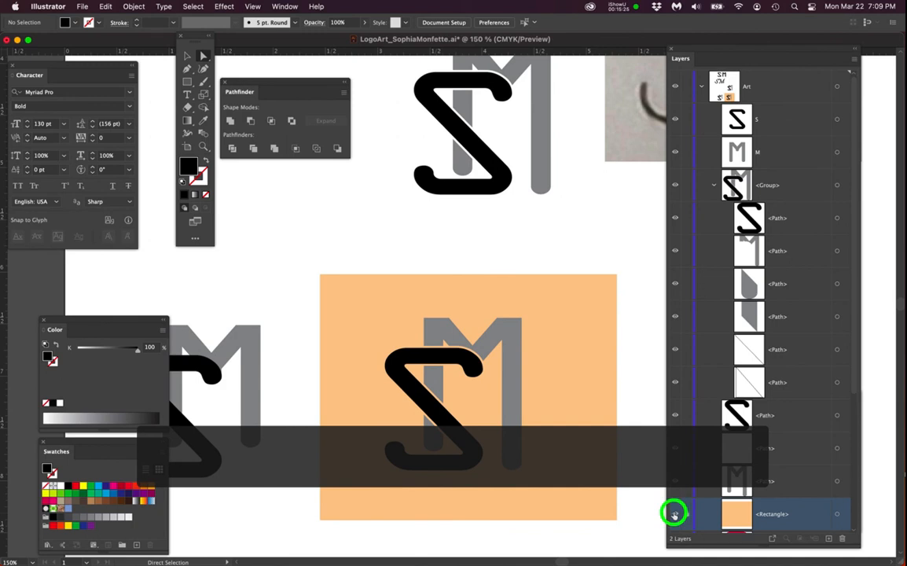
drag(508, 250, 502, 286)
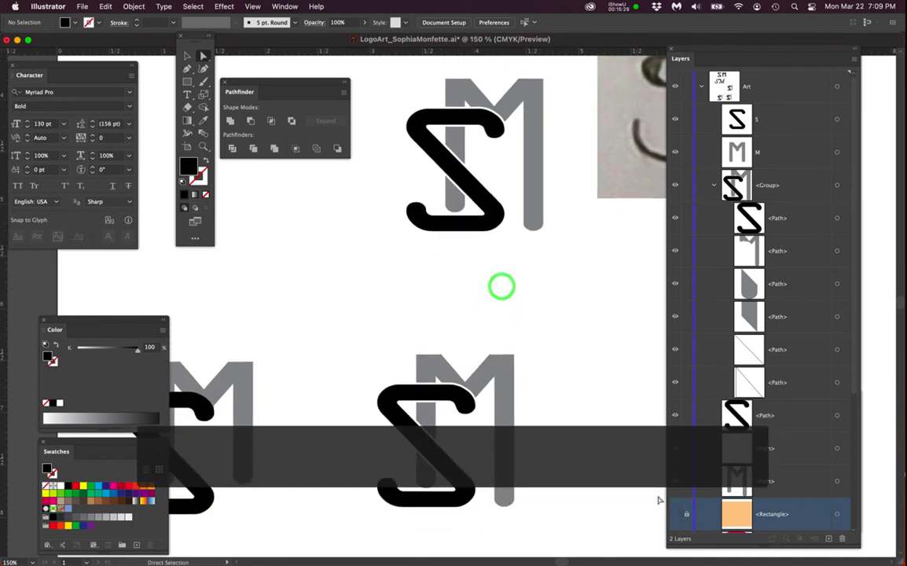
scroll(474, 135, up, 5)
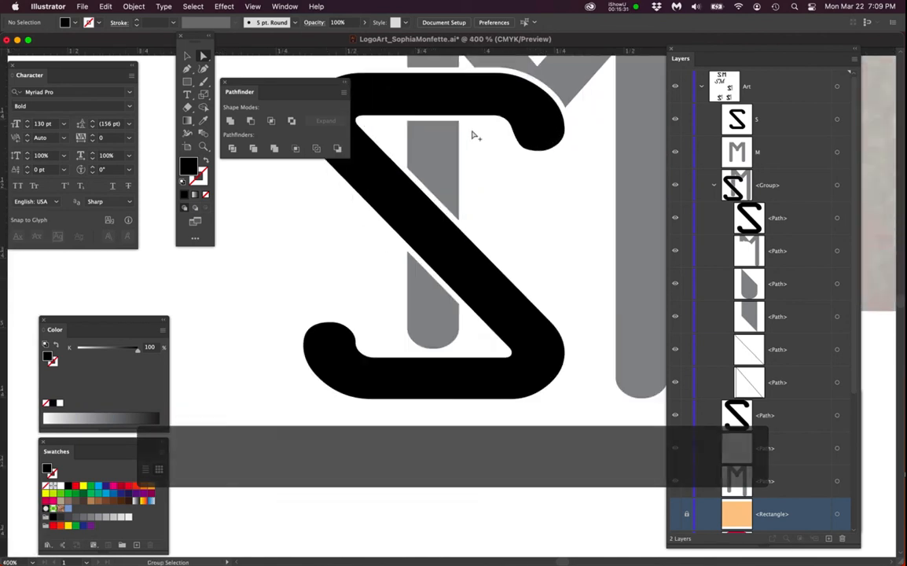
alt+click(478, 121)
scroll(466, 137, up, 2)
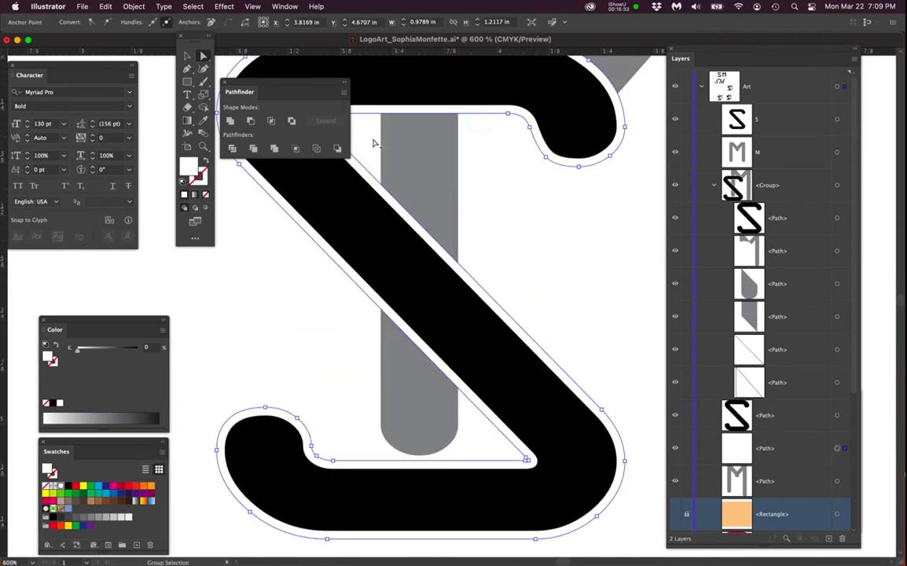
drag(320, 87, 246, 263)
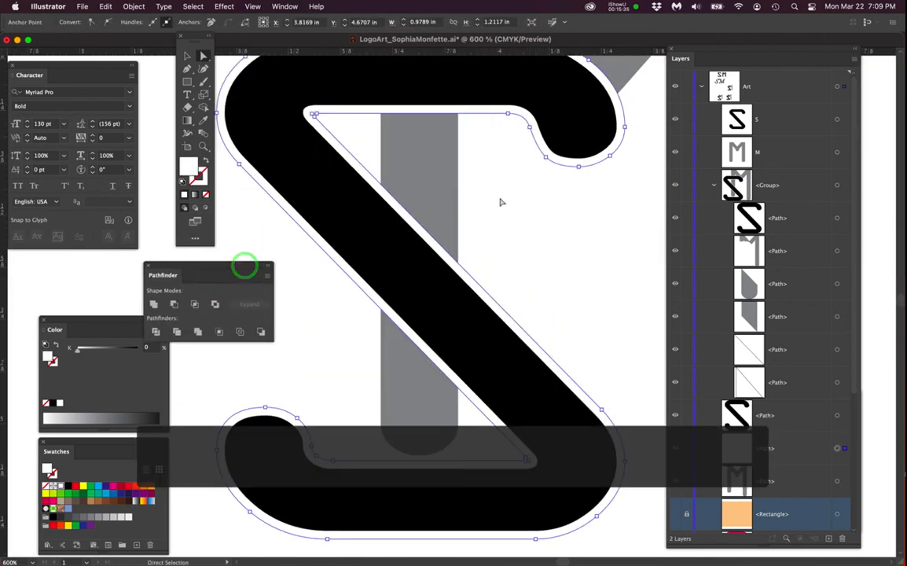
- Inspect the M shape behind the S, then show the orange square again
scroll(503, 203, down, 1)
scroll(503, 202, down, 1)
click(511, 220)
click(509, 209)
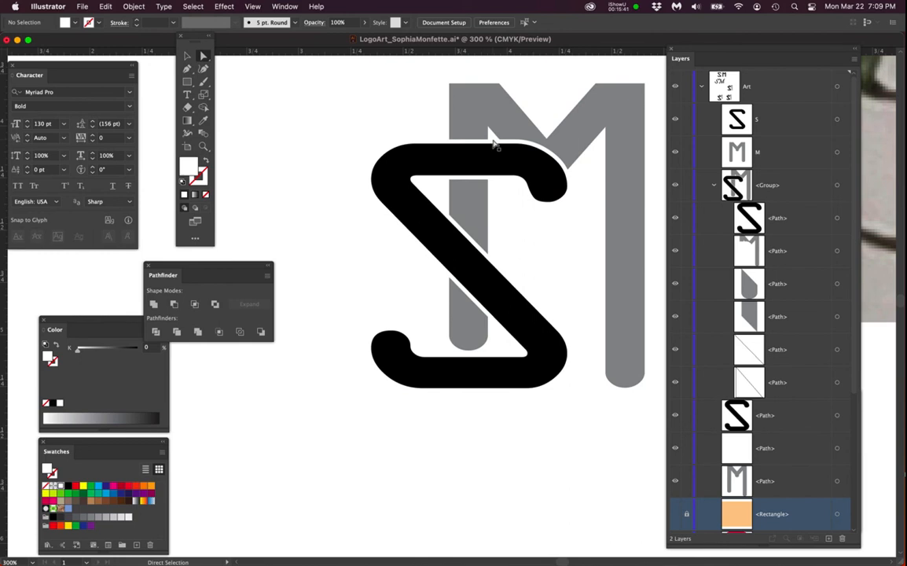
click(489, 112)
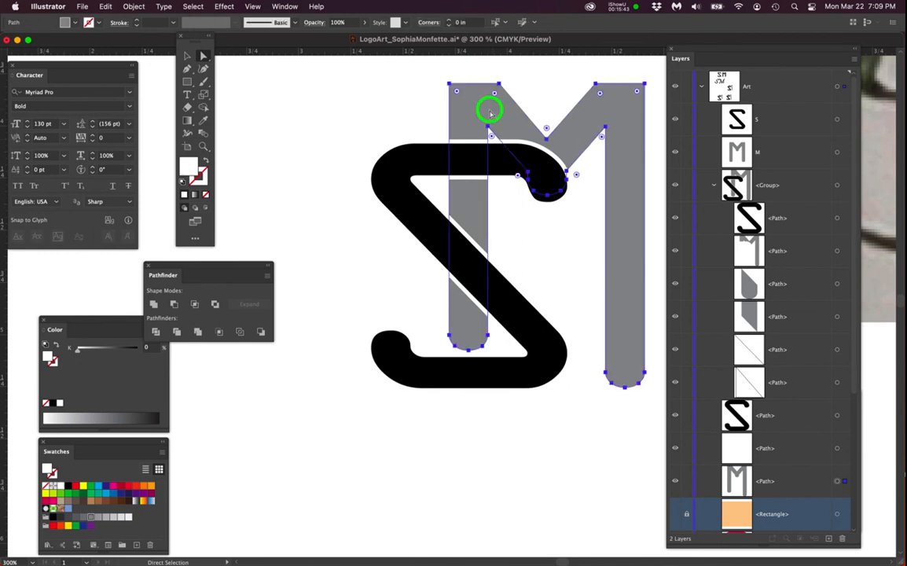
click(397, 124)
scroll(428, 233, down, 2)
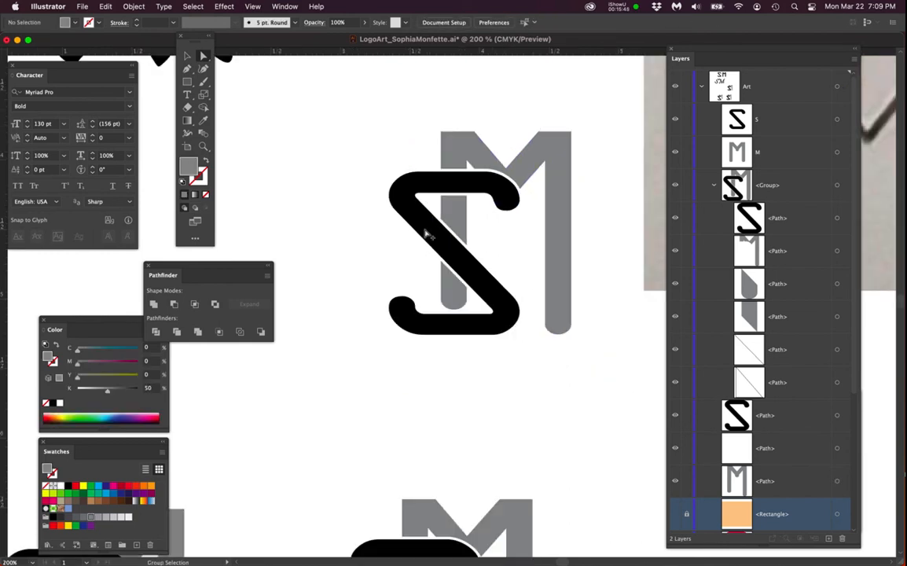
drag(441, 348, 463, 239)
scroll(448, 409, up, 2)
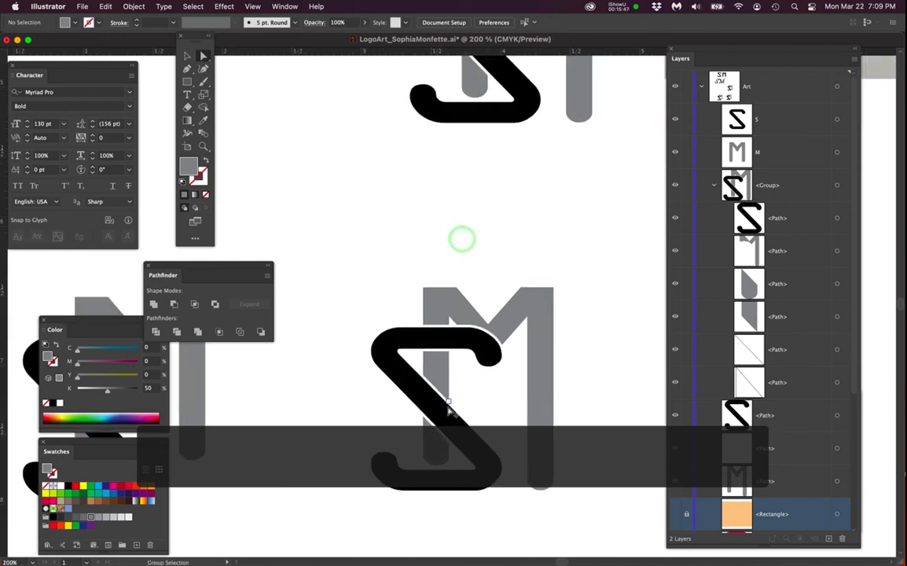
click(675, 514)
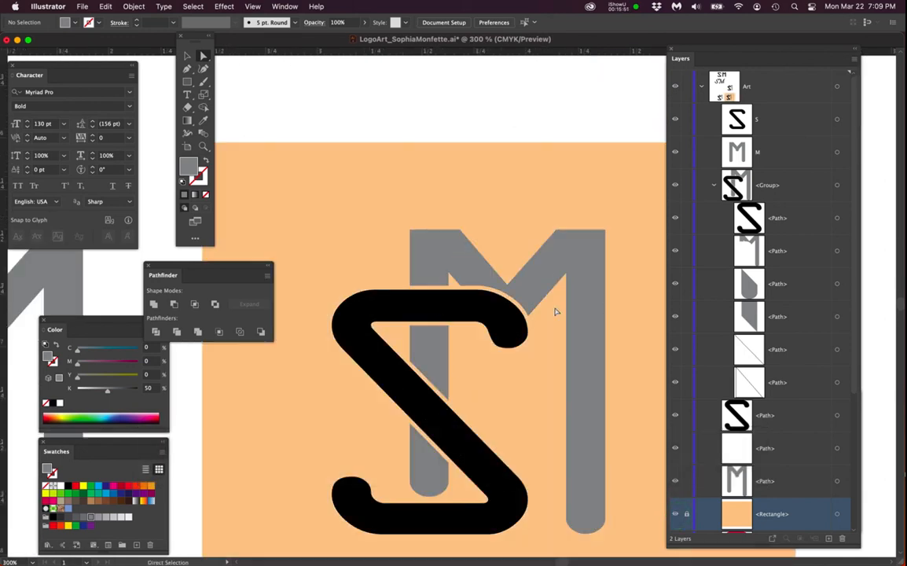
- Zoom out to compare the monogram versions across the artboard
scroll(492, 362, down, 1)
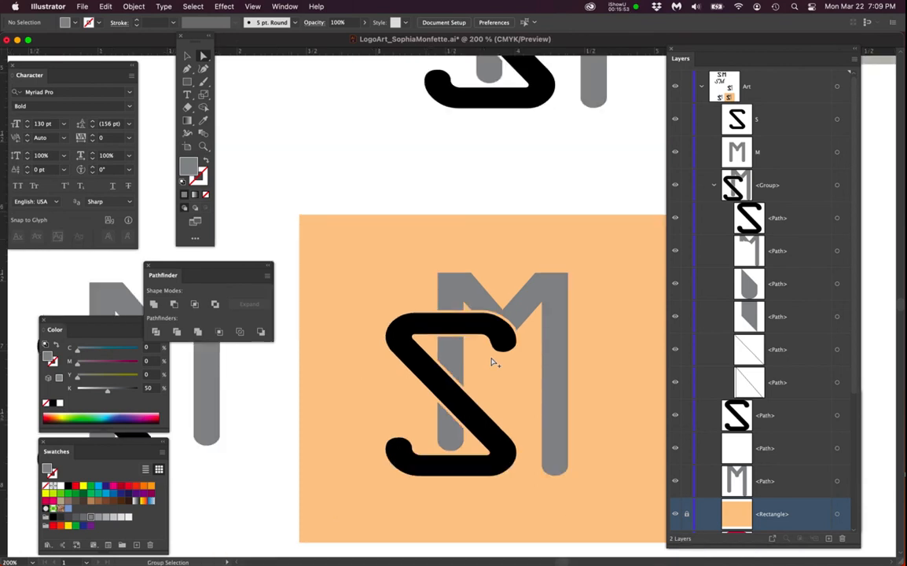
scroll(492, 363, down, 3)
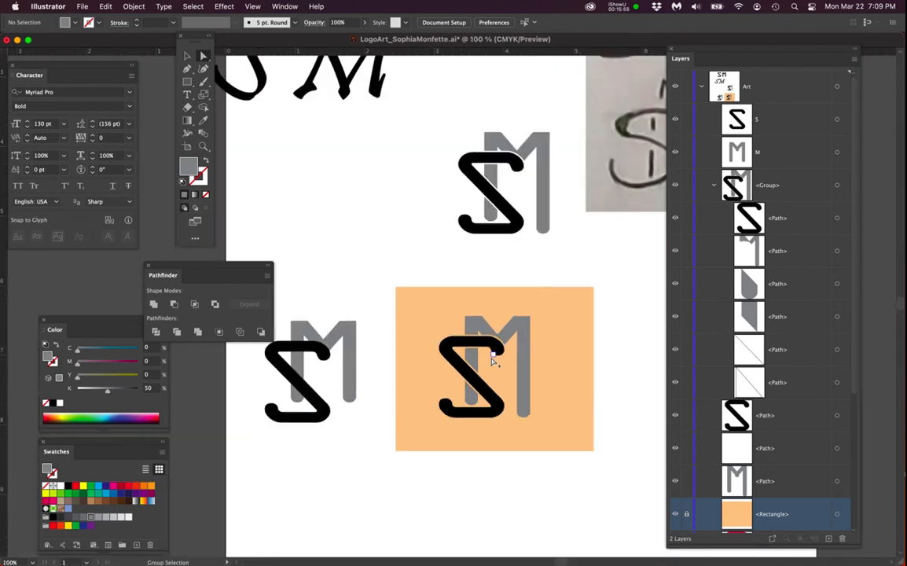
drag(586, 324, 532, 327)
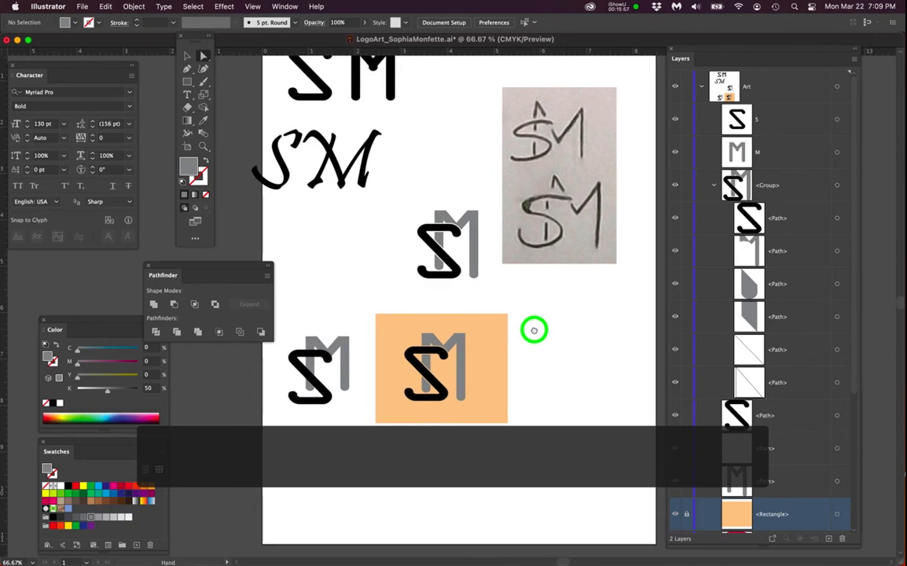
scroll(531, 336, up, 1)
drag(253, 272, 229, 255)
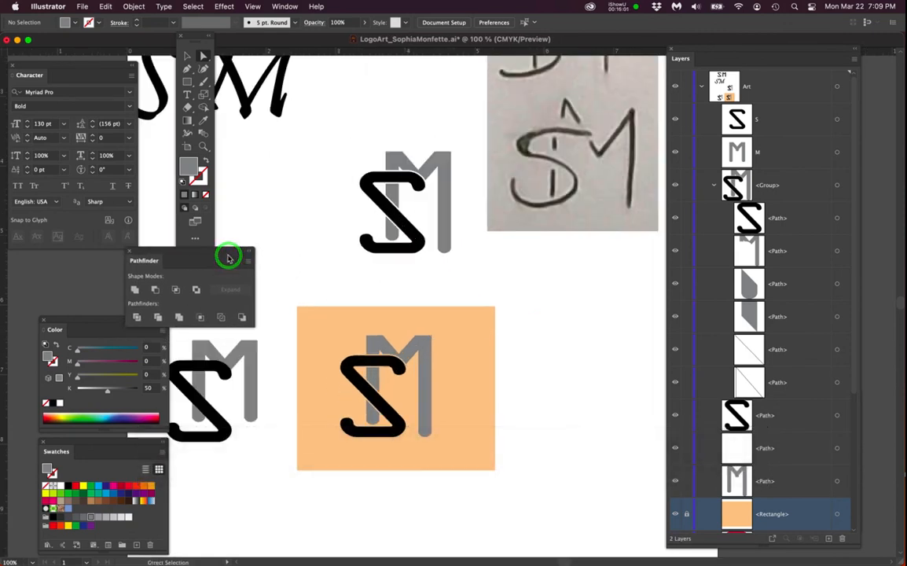